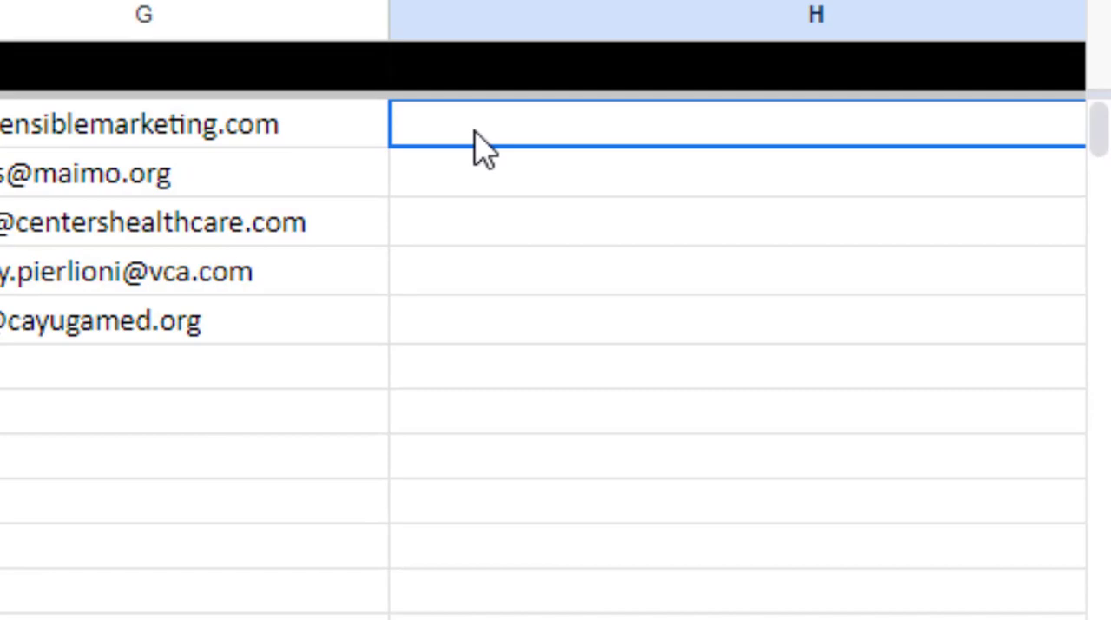
Begin a formula in cell H2 and copy "Quick question," from the subject line of the Google Docs email template
double_click(701, 188)
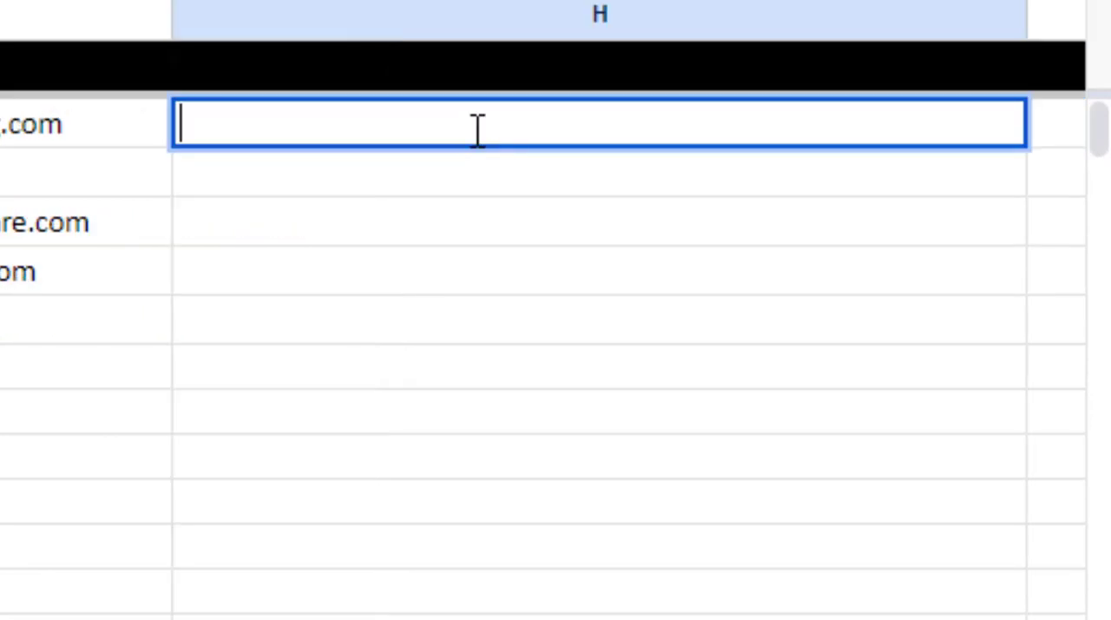
text(=)
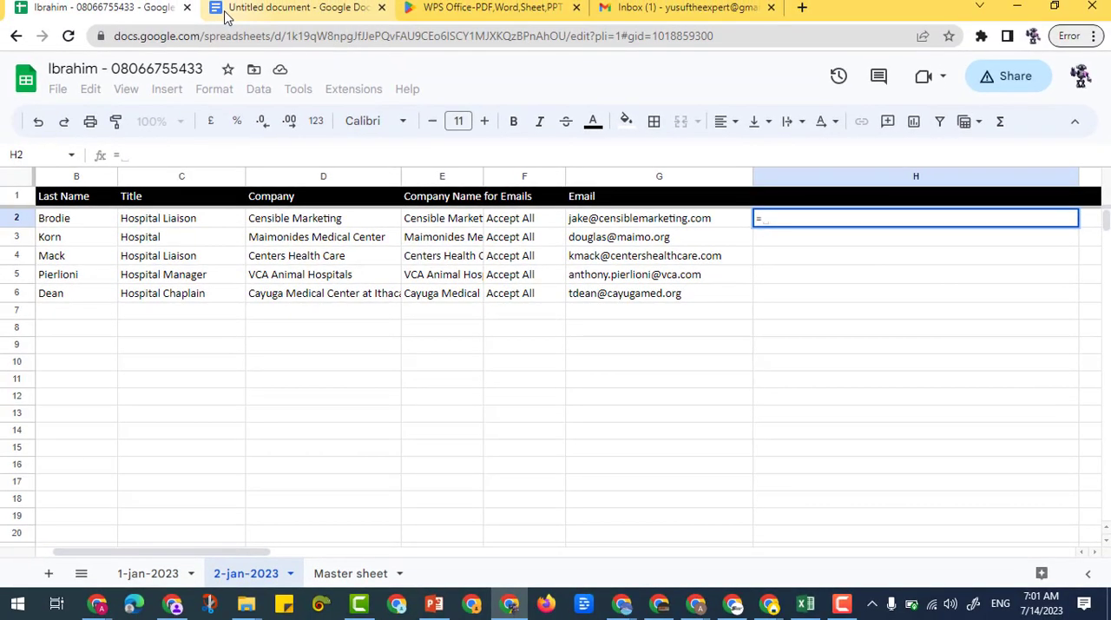
click(287, 7)
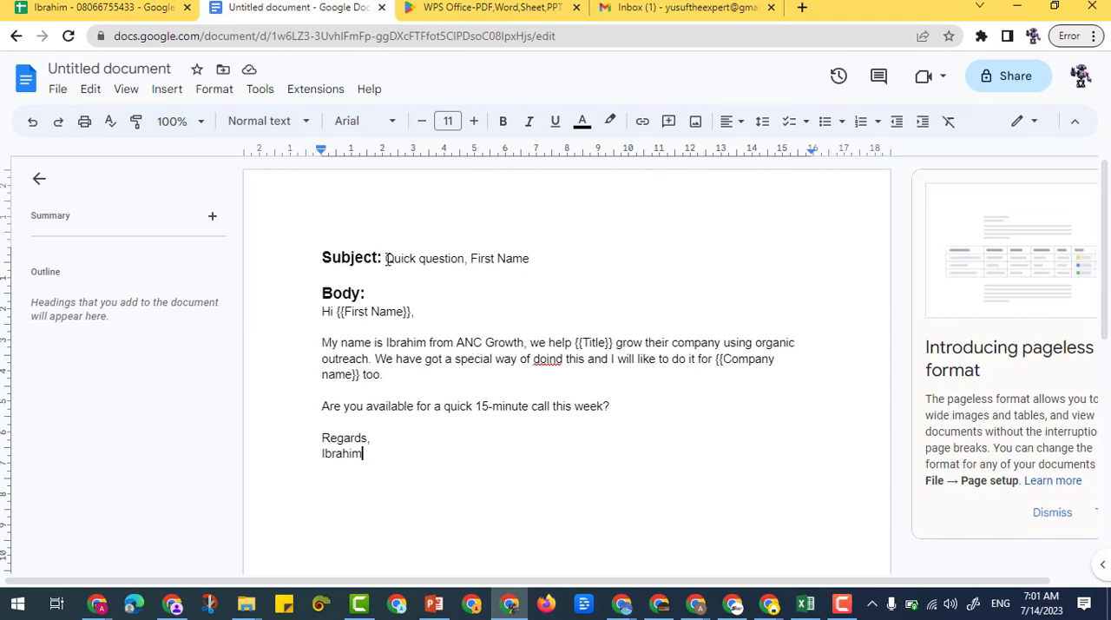
drag(386, 258, 468, 262)
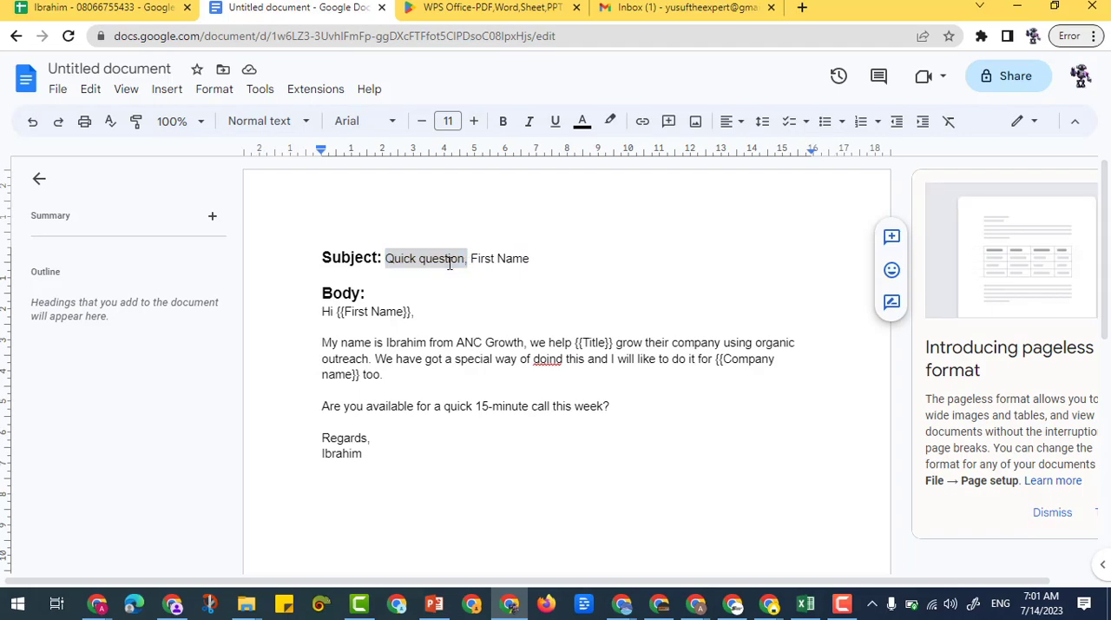
right_click(450, 263)
click(492, 199)
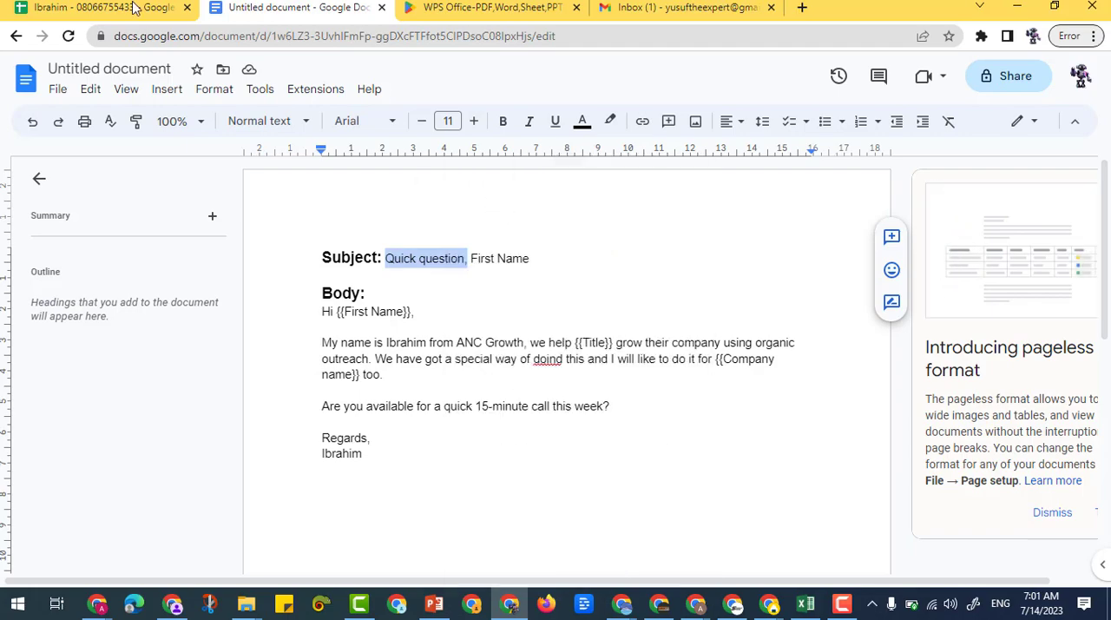
Back in Google Sheets, add "Quick question," as quoted text to the H2 formula, followed by the & operator
click(134, 8)
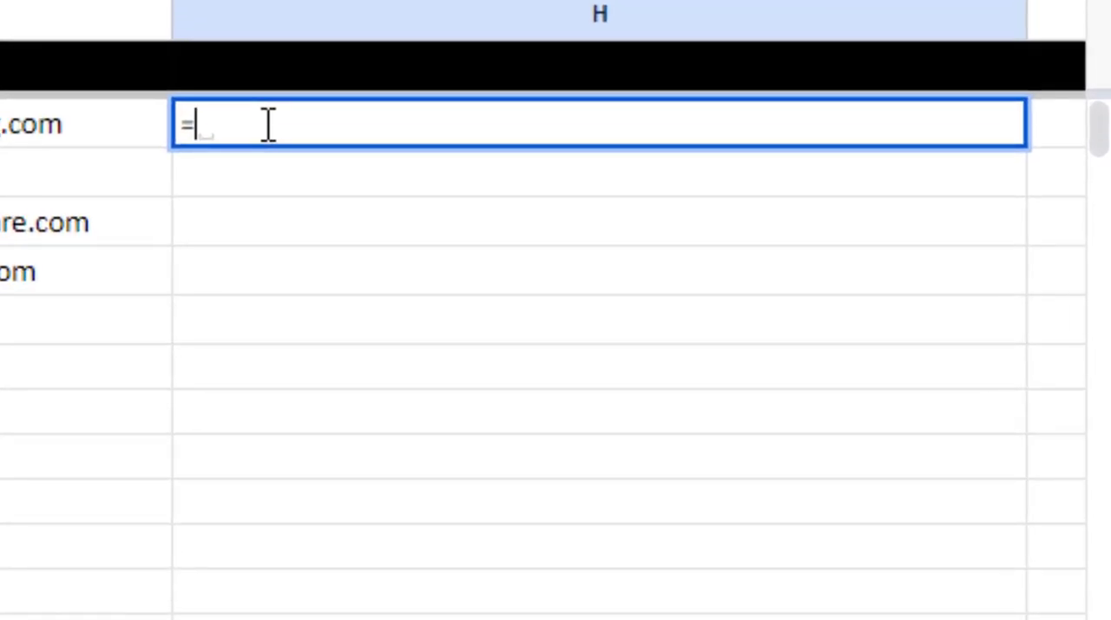
text("")
key(Left)
key(ctrl+v)
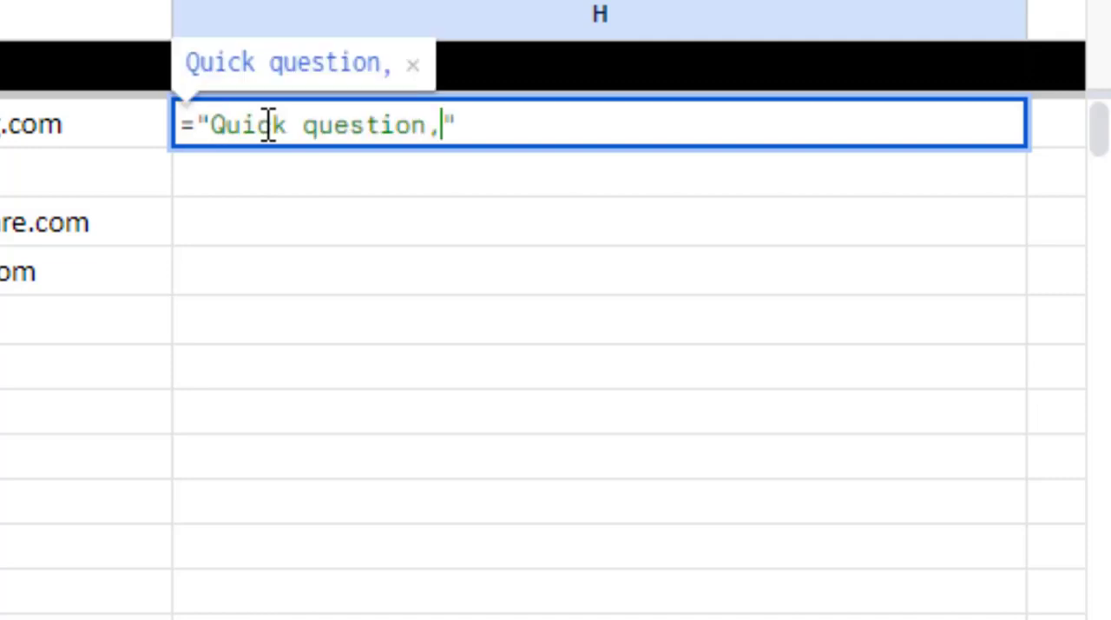
click(476, 126)
text(&)
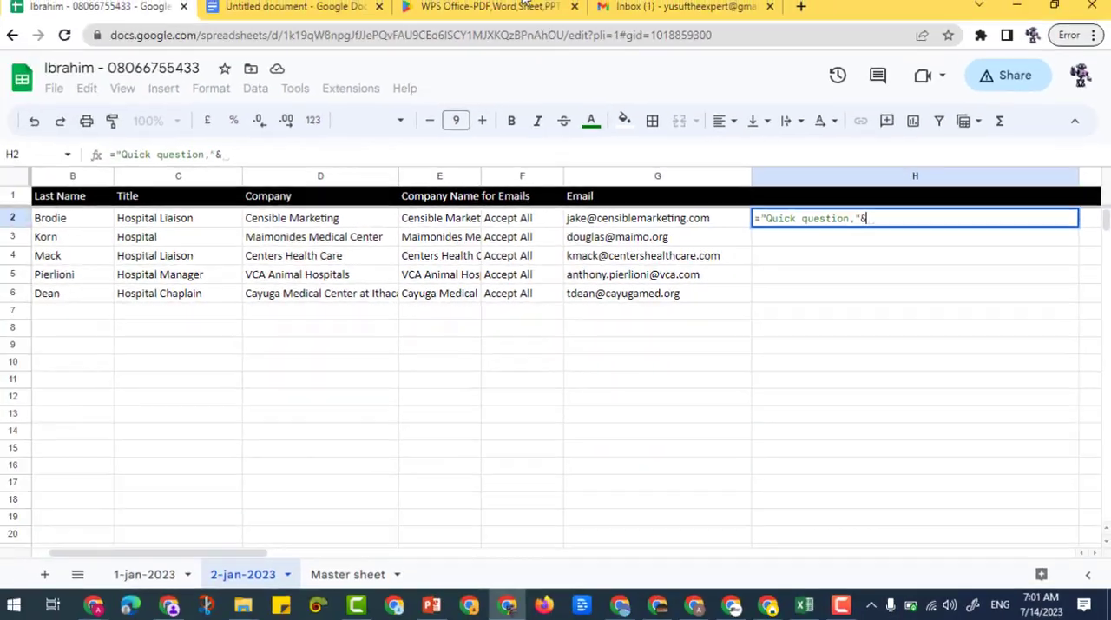
click(300, 9)
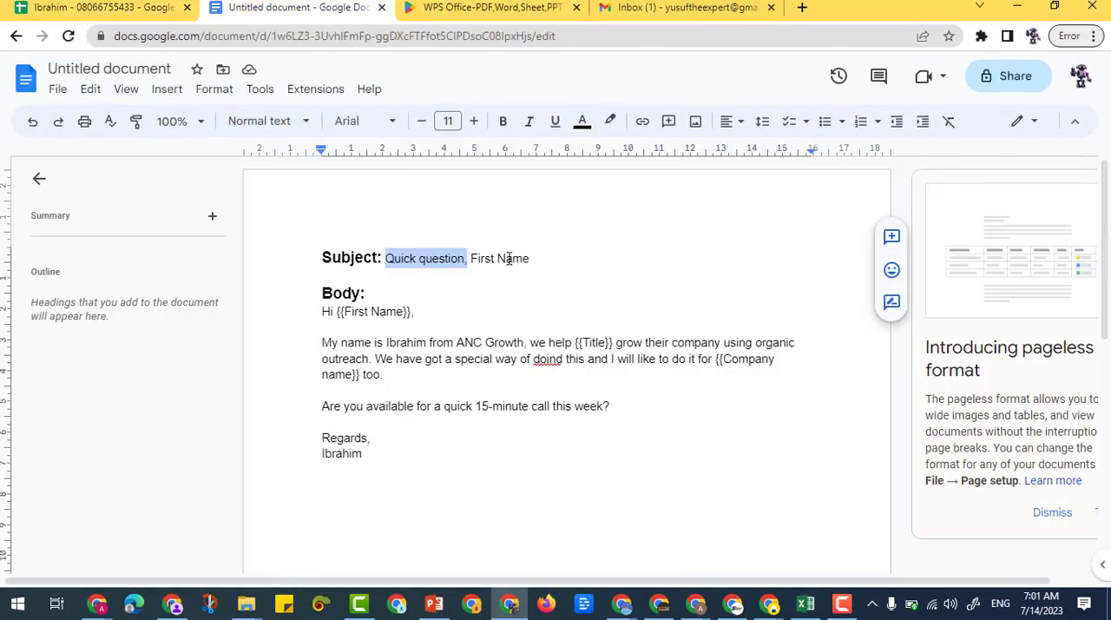
click(137, 7)
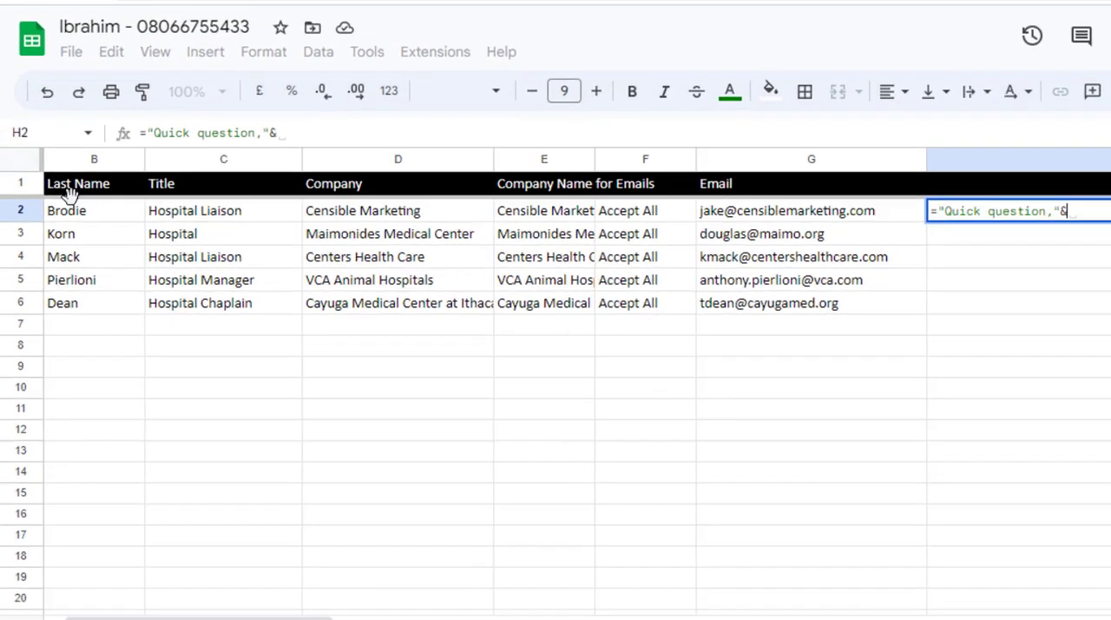
scroll(96, 182, left, 2)
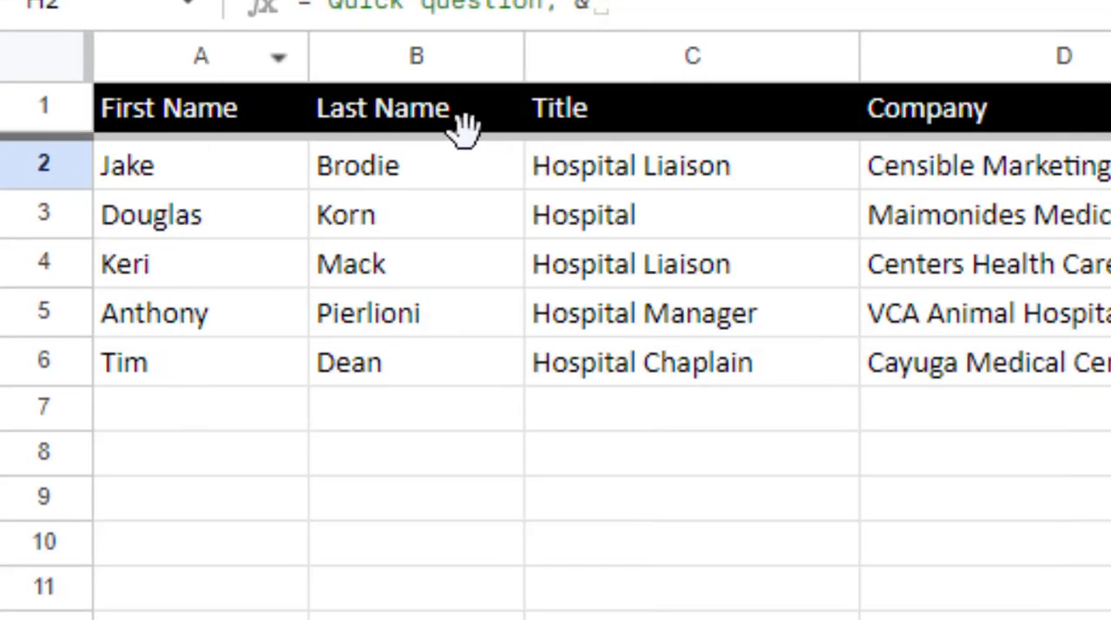
click(29, 173)
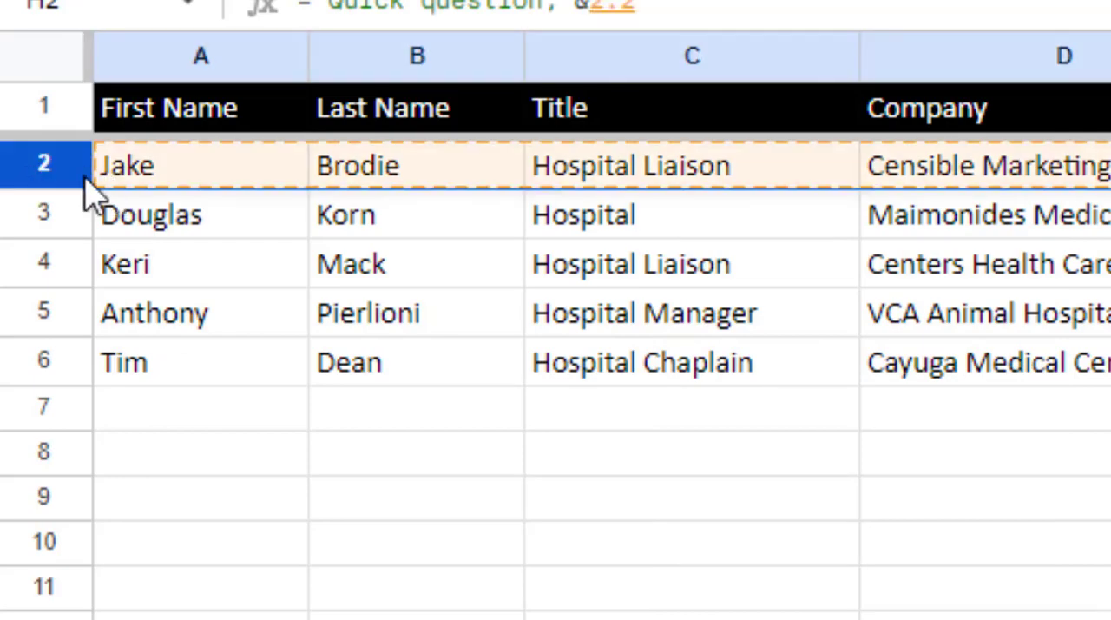
click(178, 186)
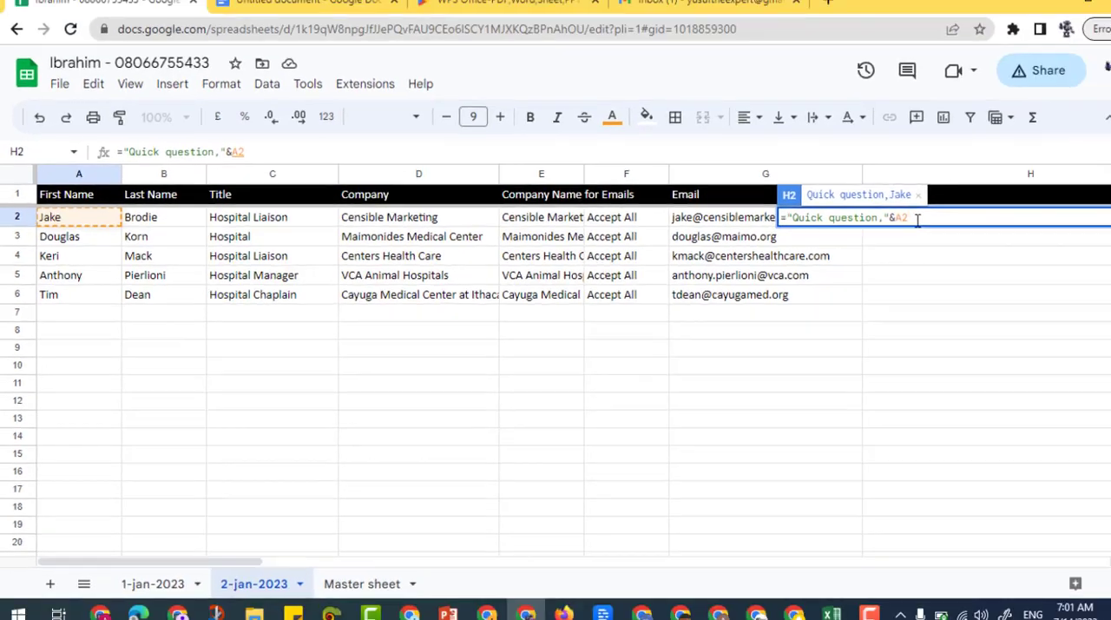
key(BackSpace)
key(BackSpace)
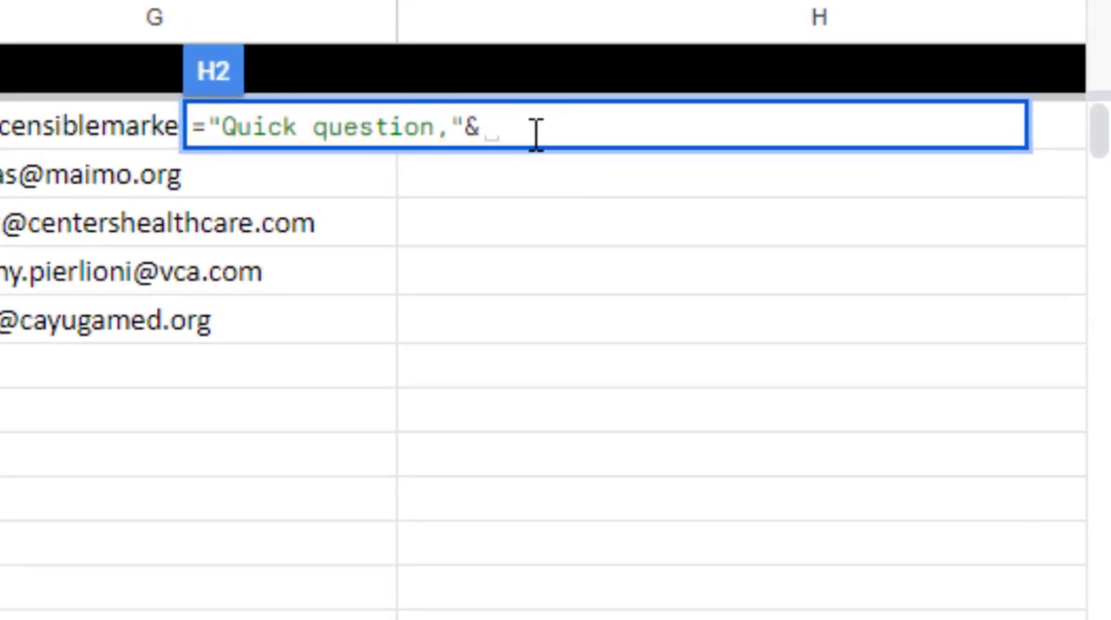
Complete the H2 formula with a reference to A2 and a space after the comma, giving ="Quick question, "&a2
text(a2)
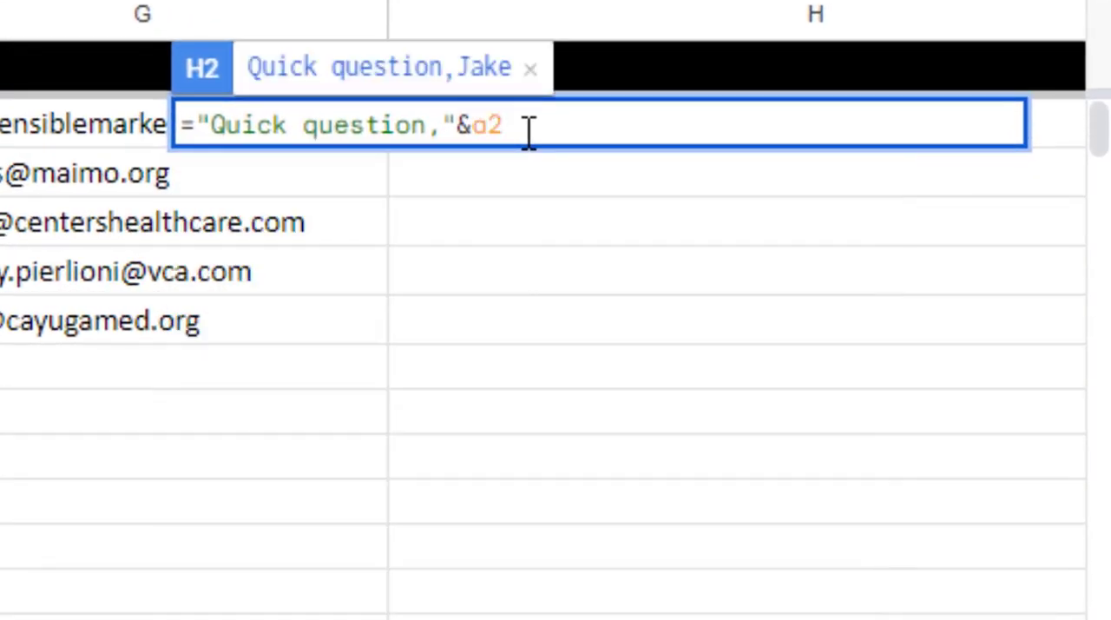
click(444, 124)
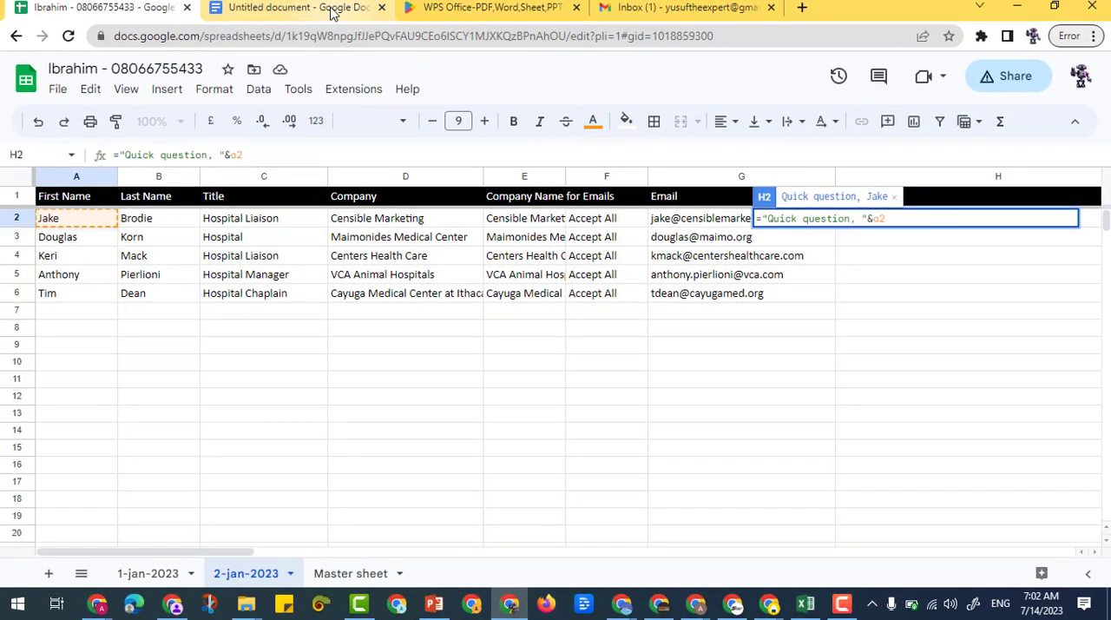
click(304, 9)
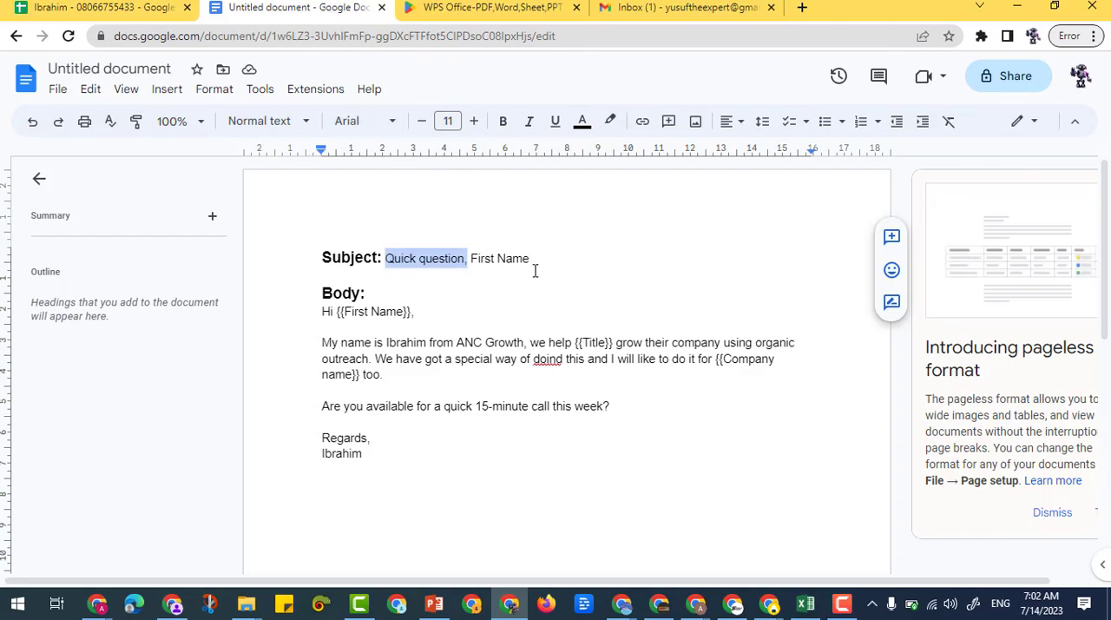
click(104, 8)
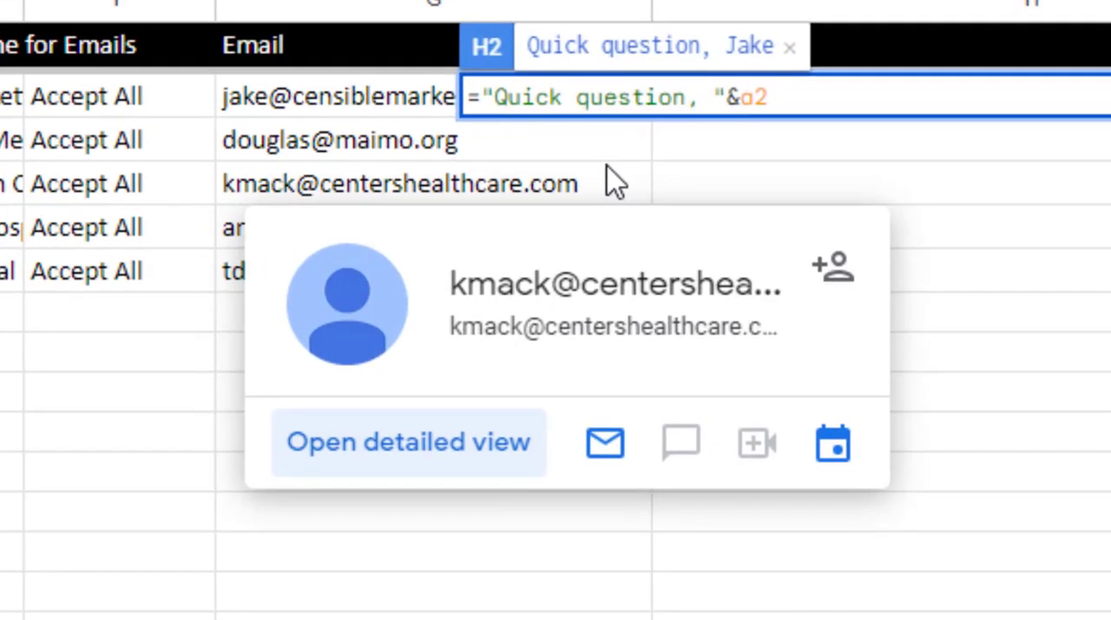
key(Return)
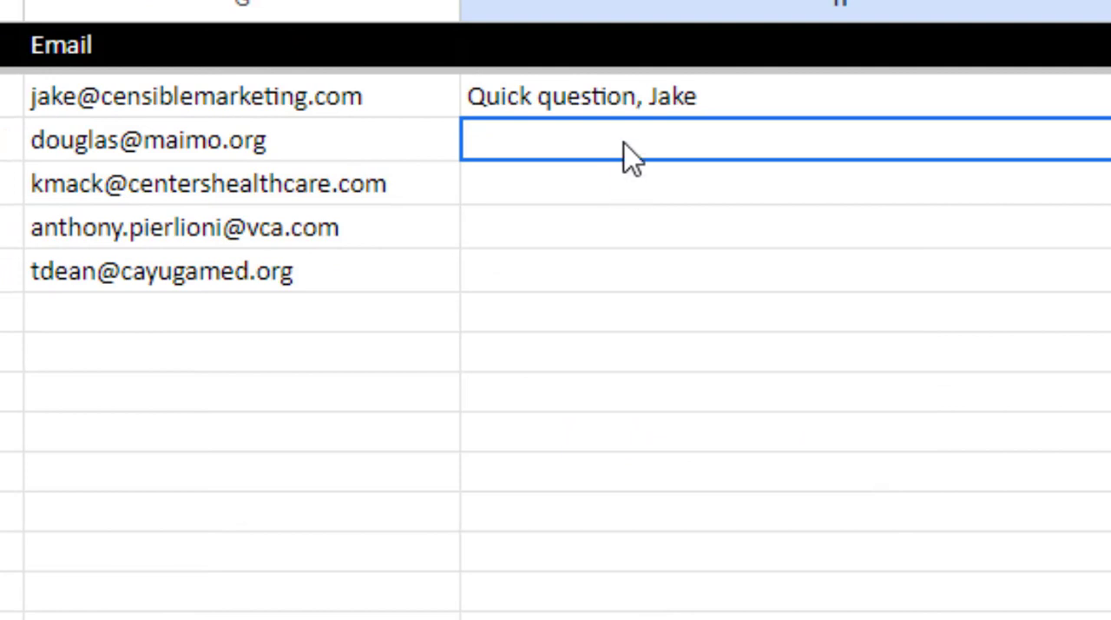
Enter the header "Subject" in cell H1
click(587, 98)
click(587, 61)
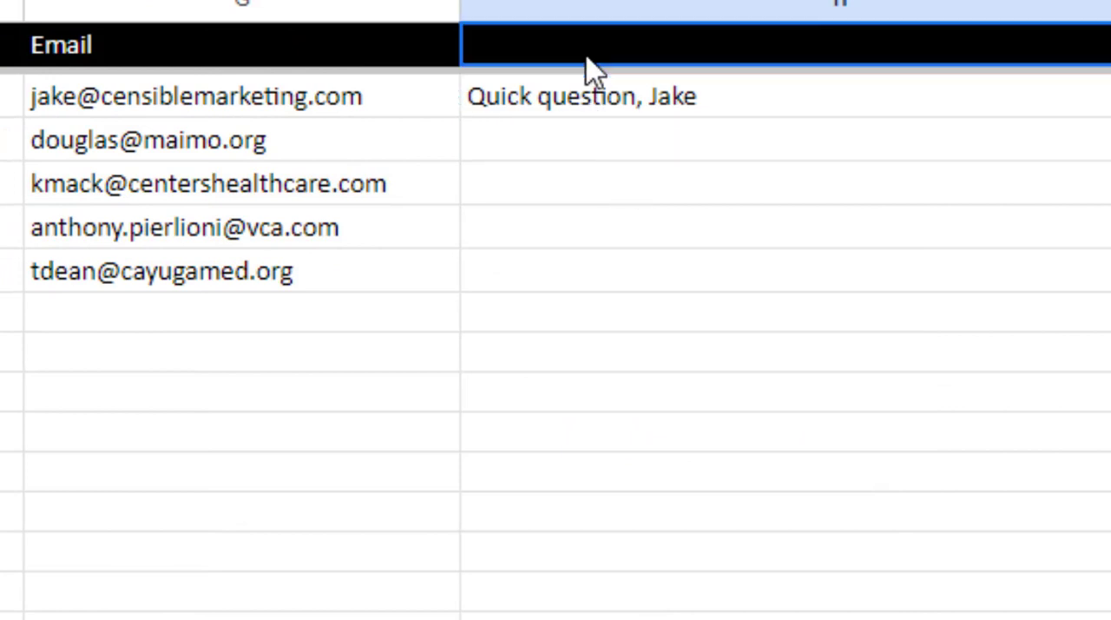
text(S)
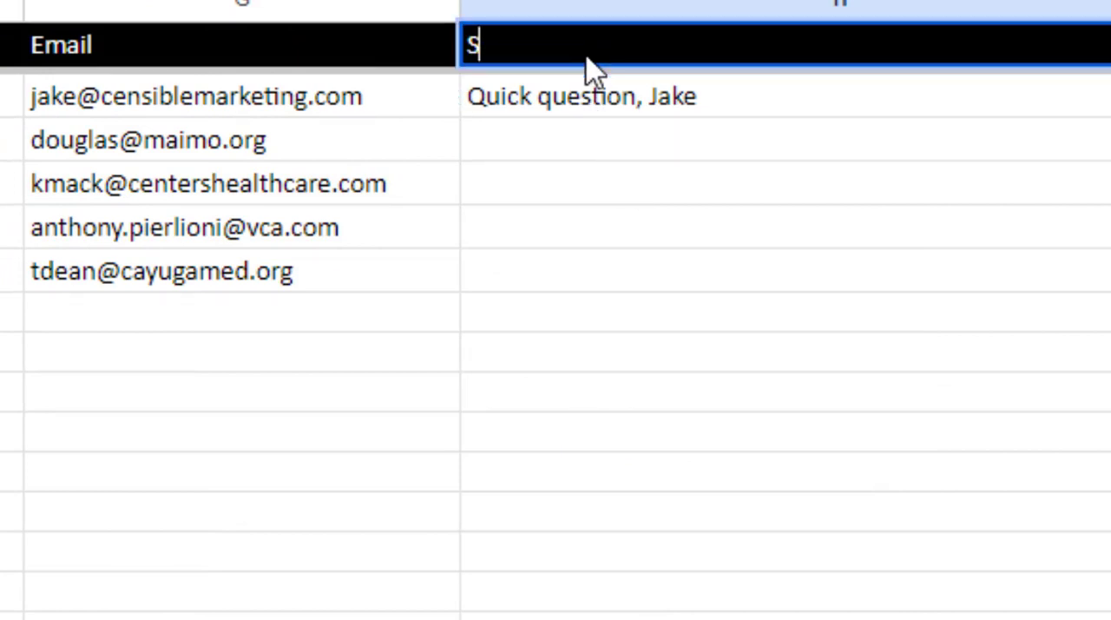
text(ubject)
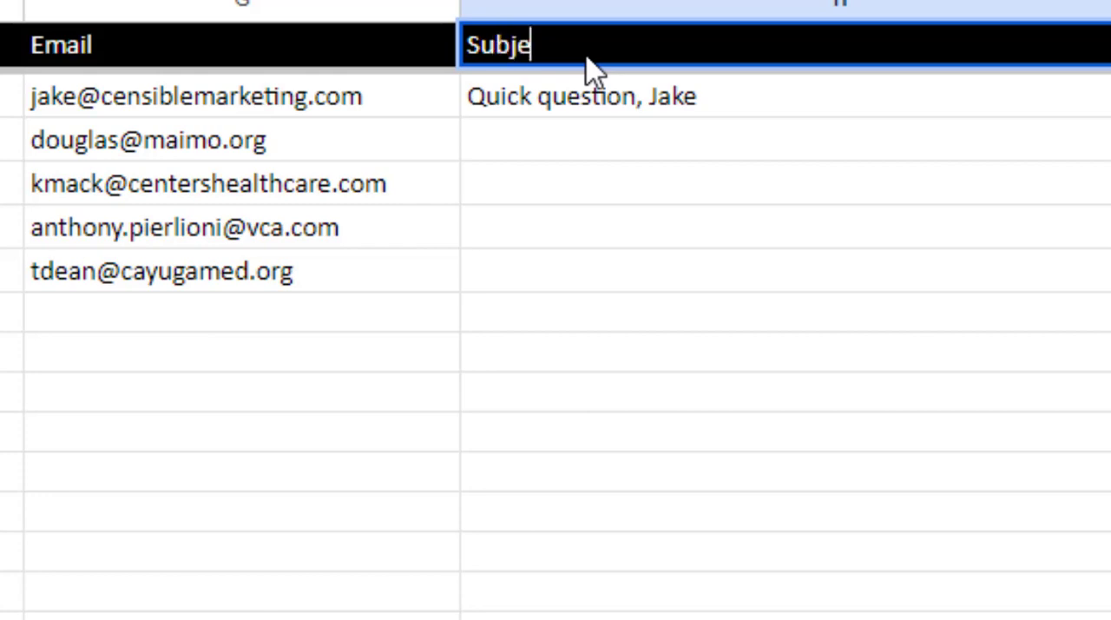
click(689, 238)
Narrow column H to fit the subject lines and fill the H2 formula down through H6
drag(1007, 9, 757, 54)
click(680, 117)
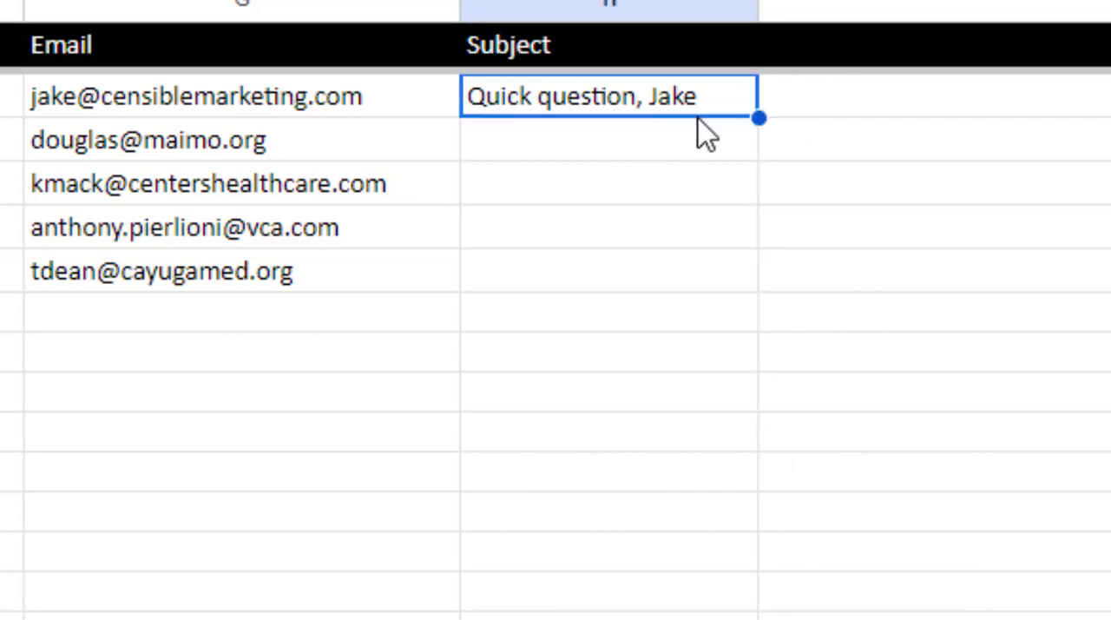
drag(759, 117, 747, 263)
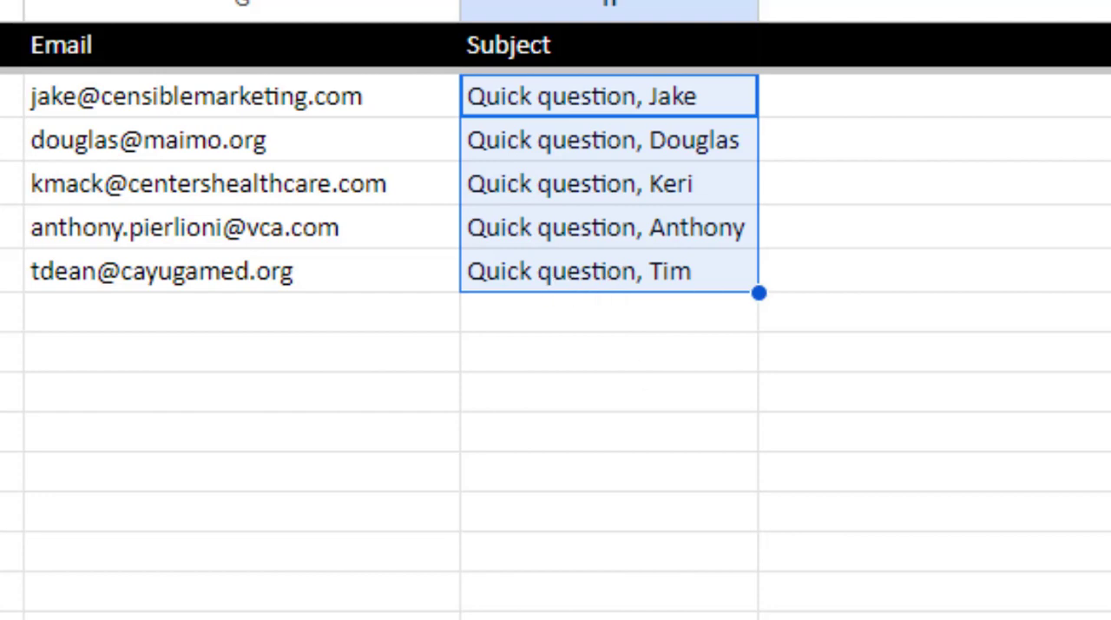
Enter the header "Body" in cell I1, next to the Subject column
scroll(556, 260, left, 1)
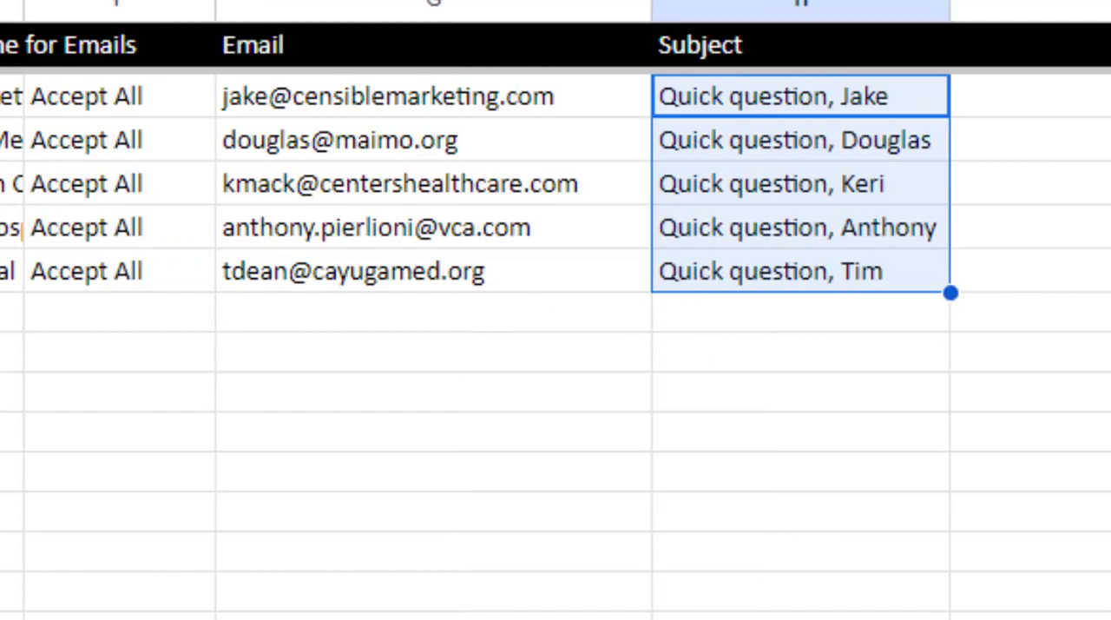
click(1033, 104)
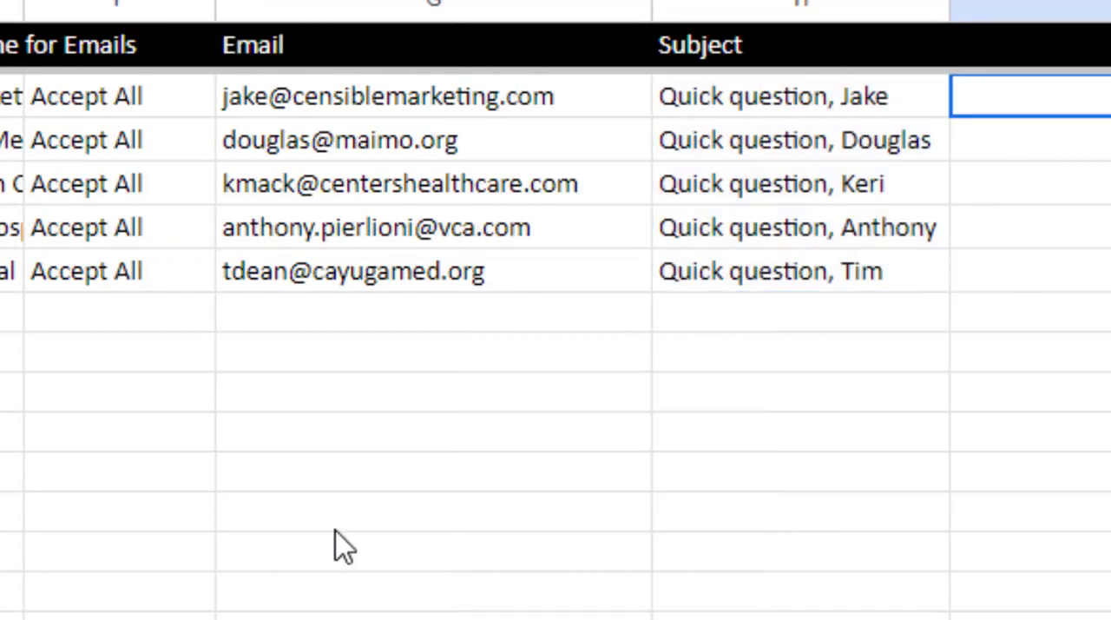
scroll(556, 310, right, 2)
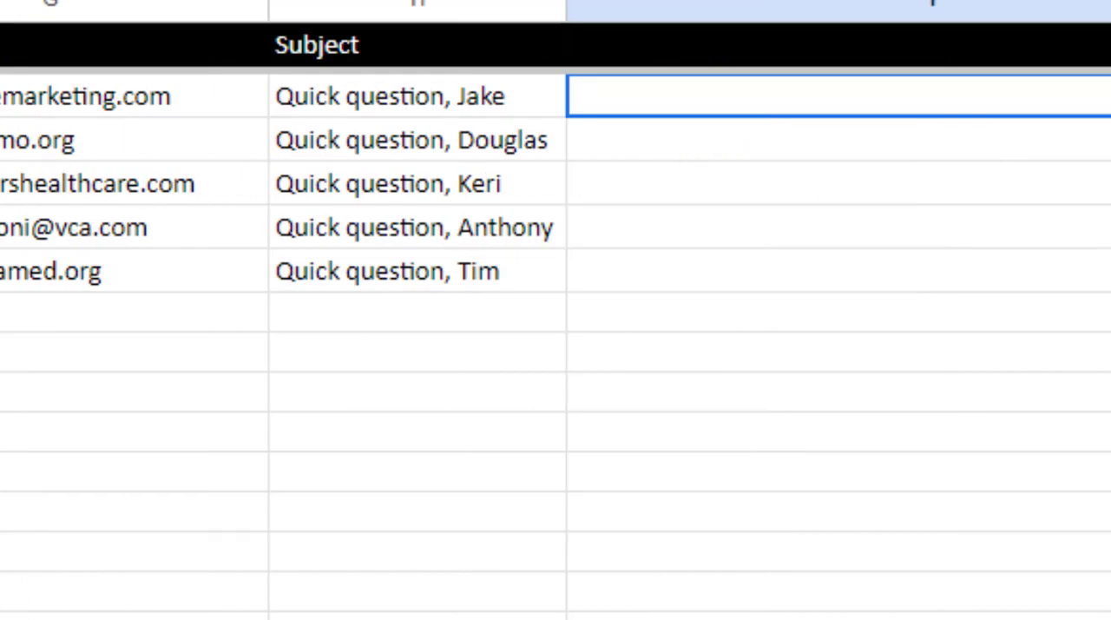
click(725, 48)
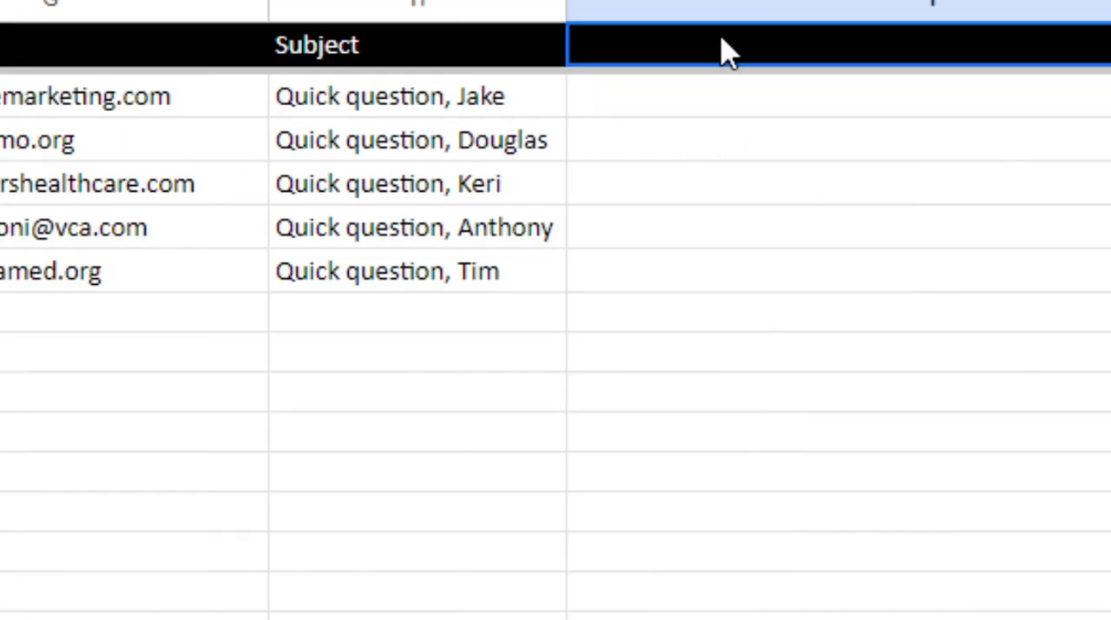
text(Bo)
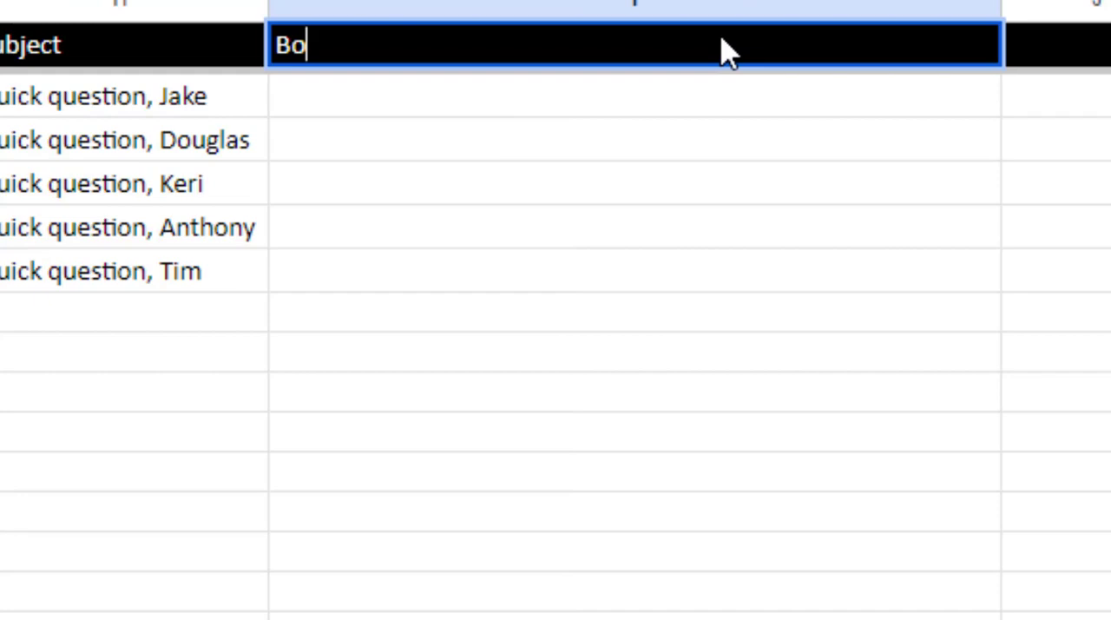
text(dy)
click(690, 112)
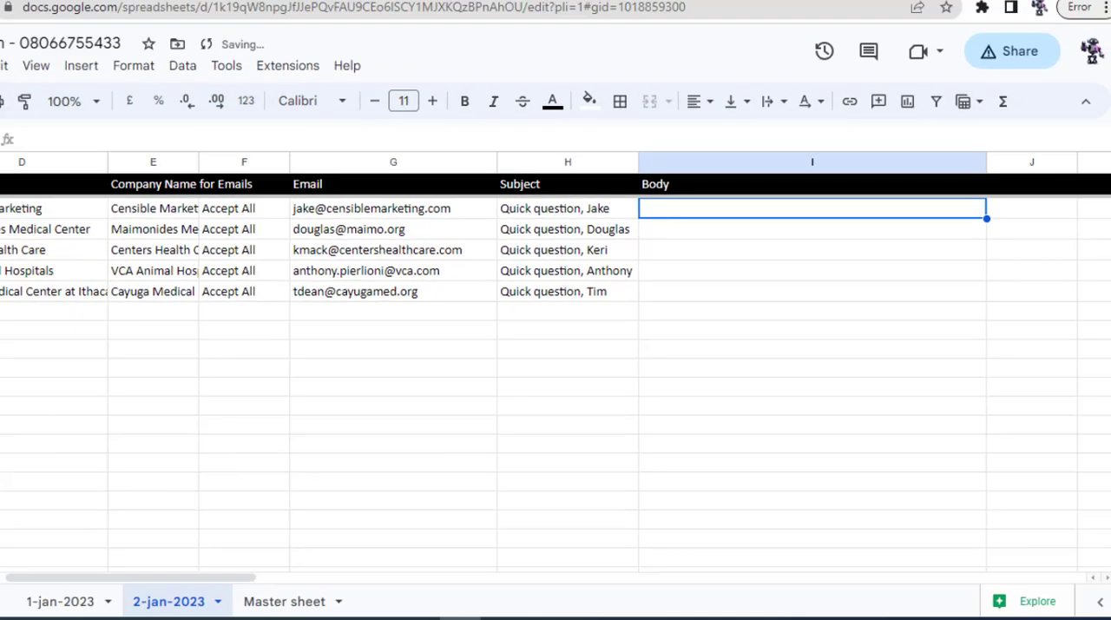
Copy the greeting "Hi " from the body of the Google Docs email template
click(300, 8)
click(325, 314)
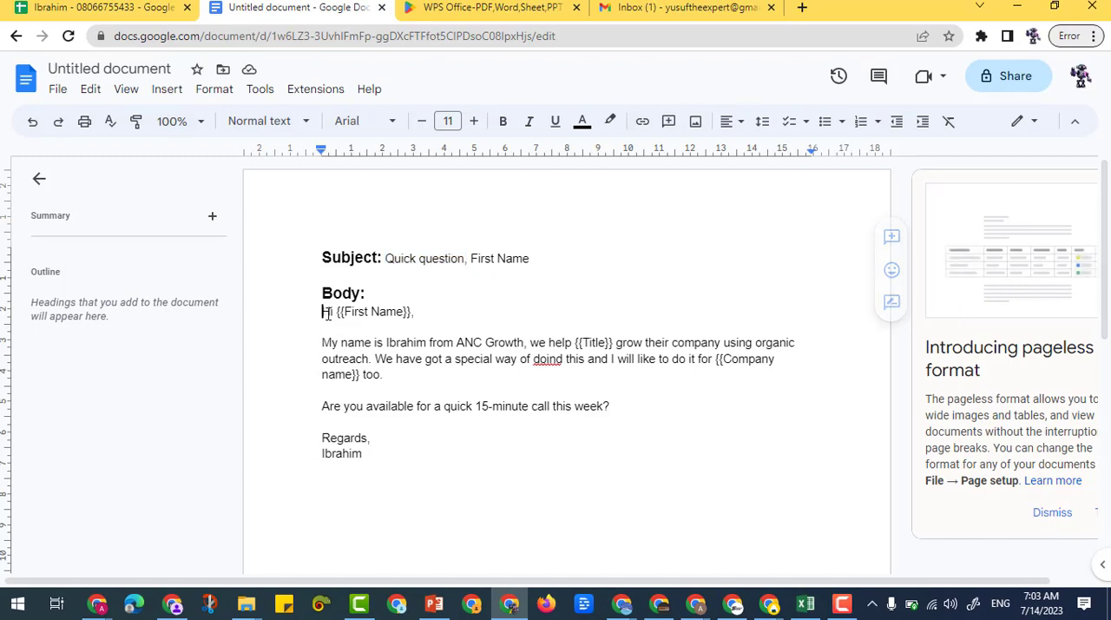
drag(325, 312, 339, 315)
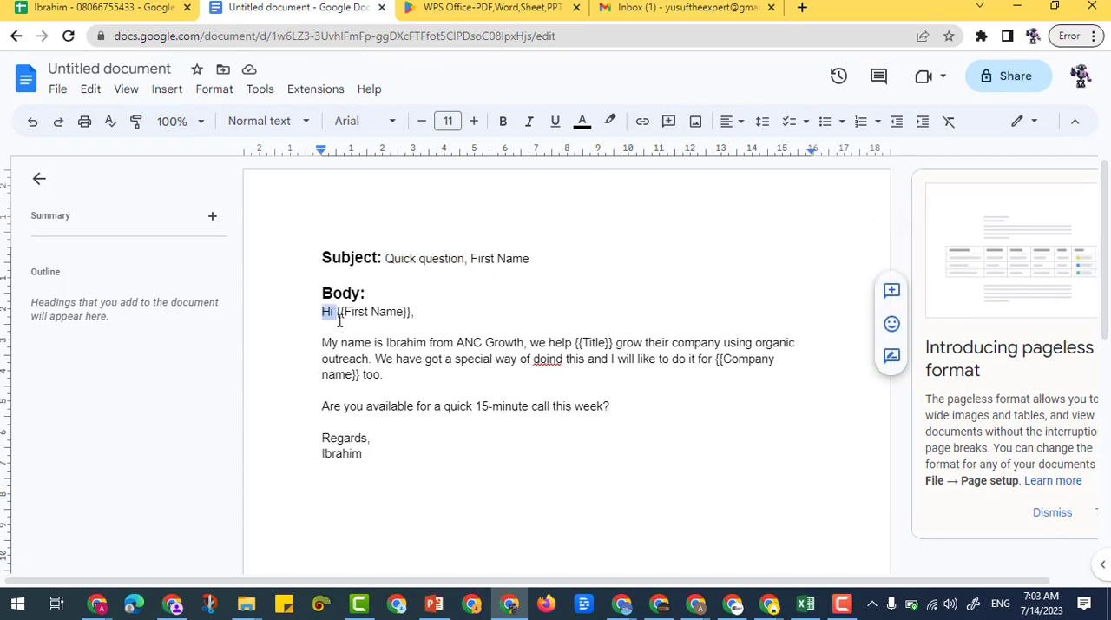
right_click(340, 320)
click(365, 199)
Start a formula in cell I2 of the Google Sheets contact list with the quoted greeting ="Hi "
click(139, 6)
double_click(729, 224)
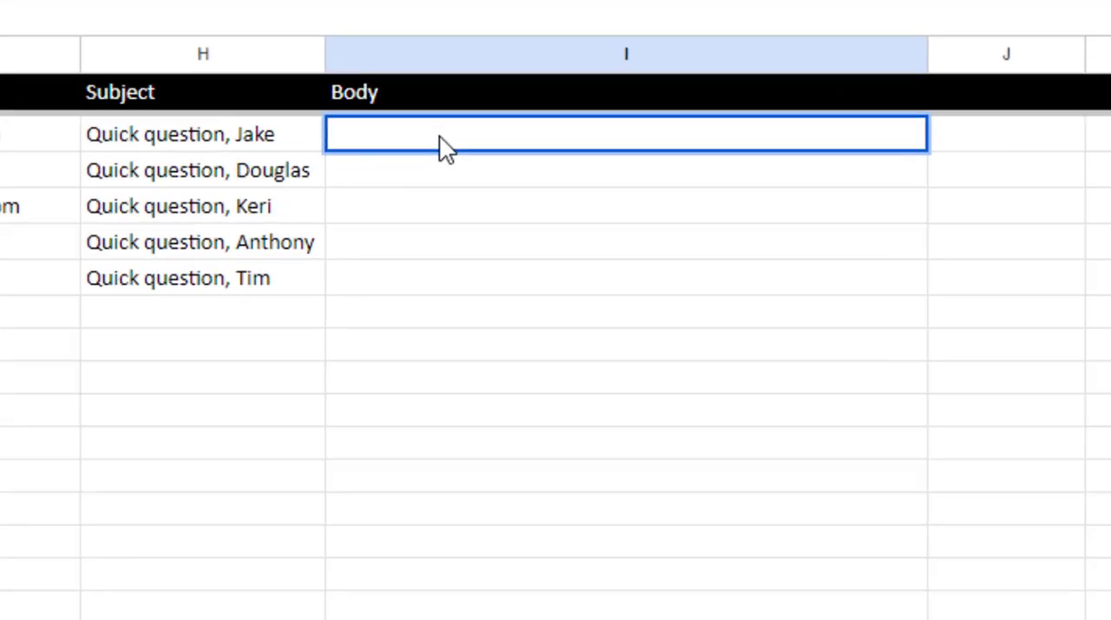
text(= ")
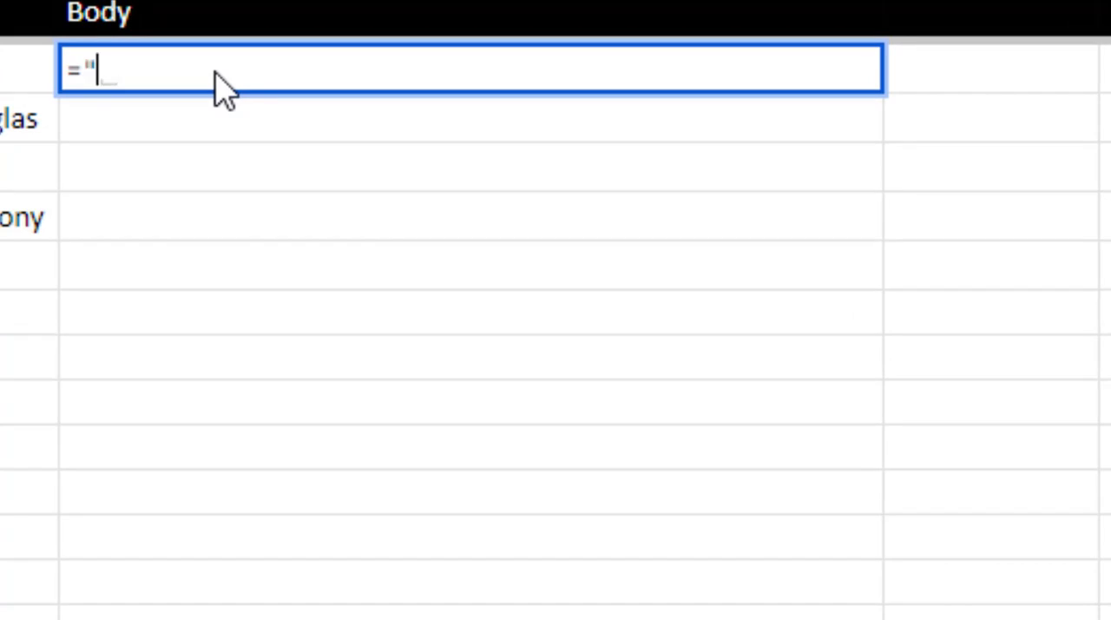
text(")
key(Left)
text(Hi)
click(217, 69)
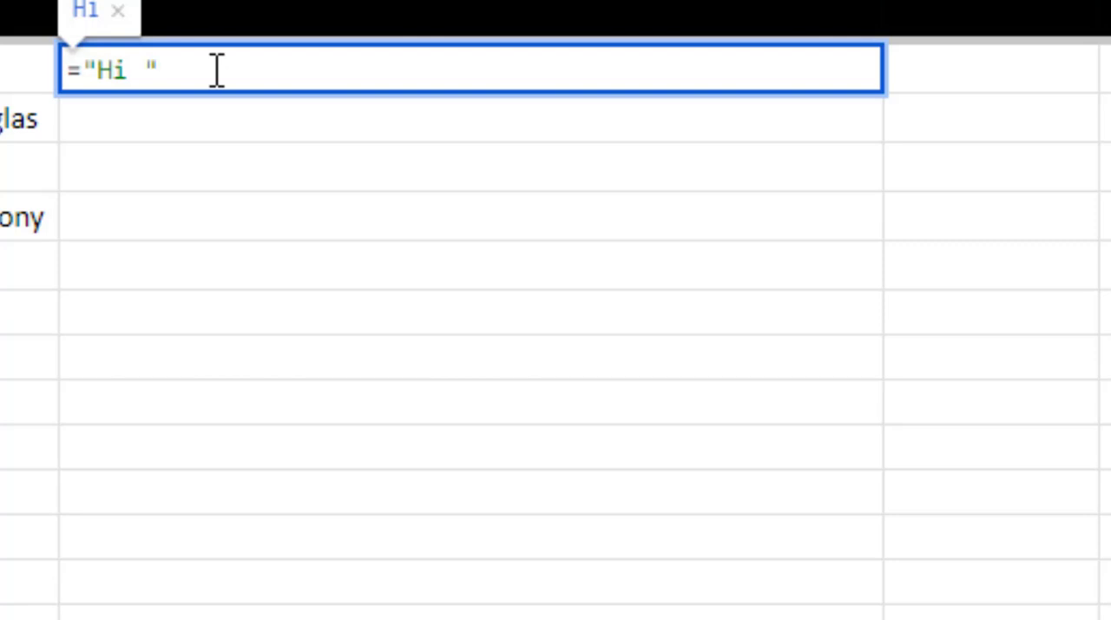
Extend the I2 formula with the first name from A2 and a quoted comma: &a2&","
text(&)
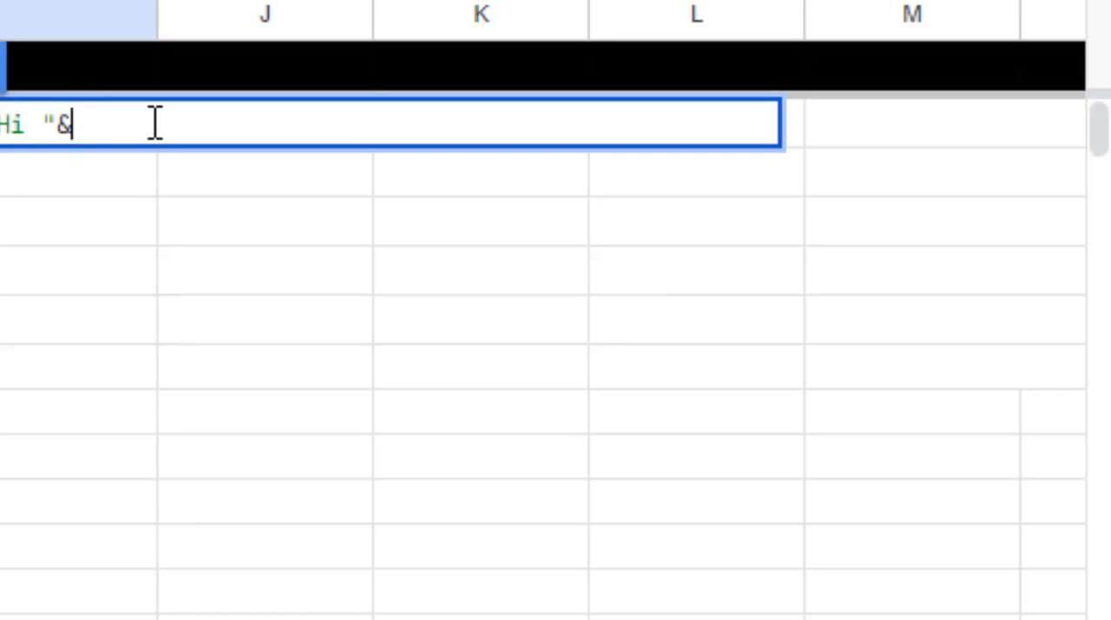
text(a2)
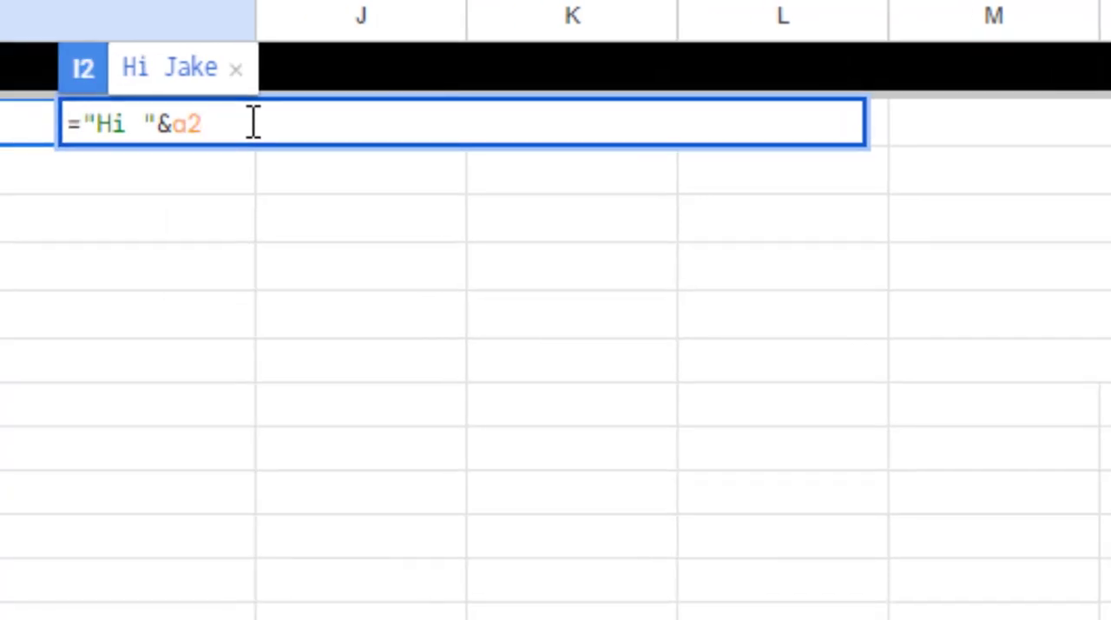
text(&"")
text(,)
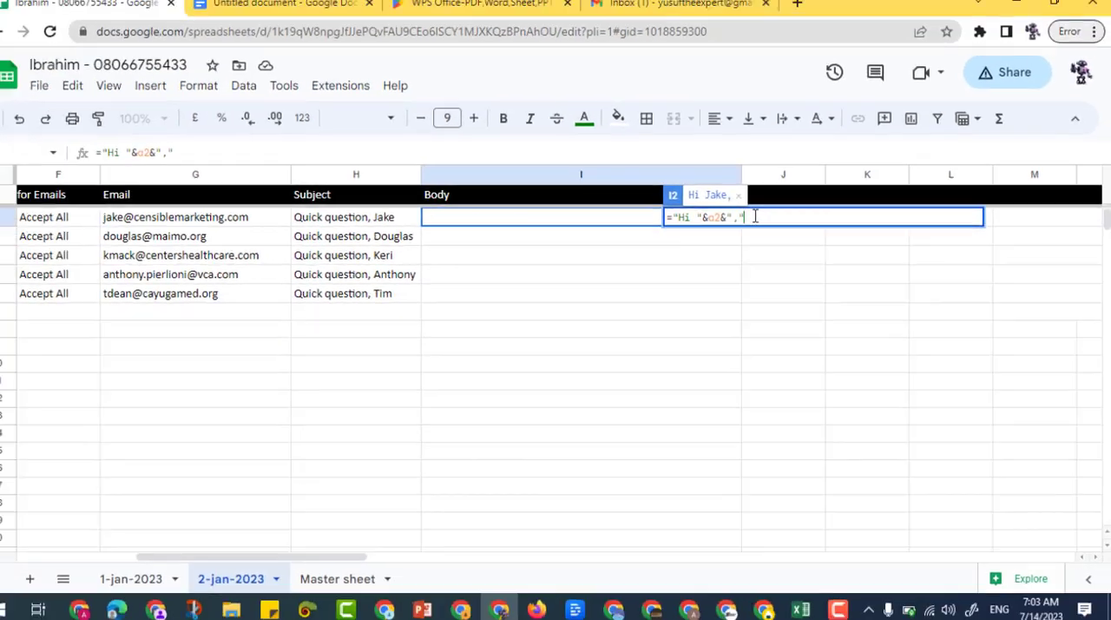
Check the spacing below the greeting in the Google Docs template, then append the line break &char(10) to the I2 formula in Google Sheets
click(334, 7)
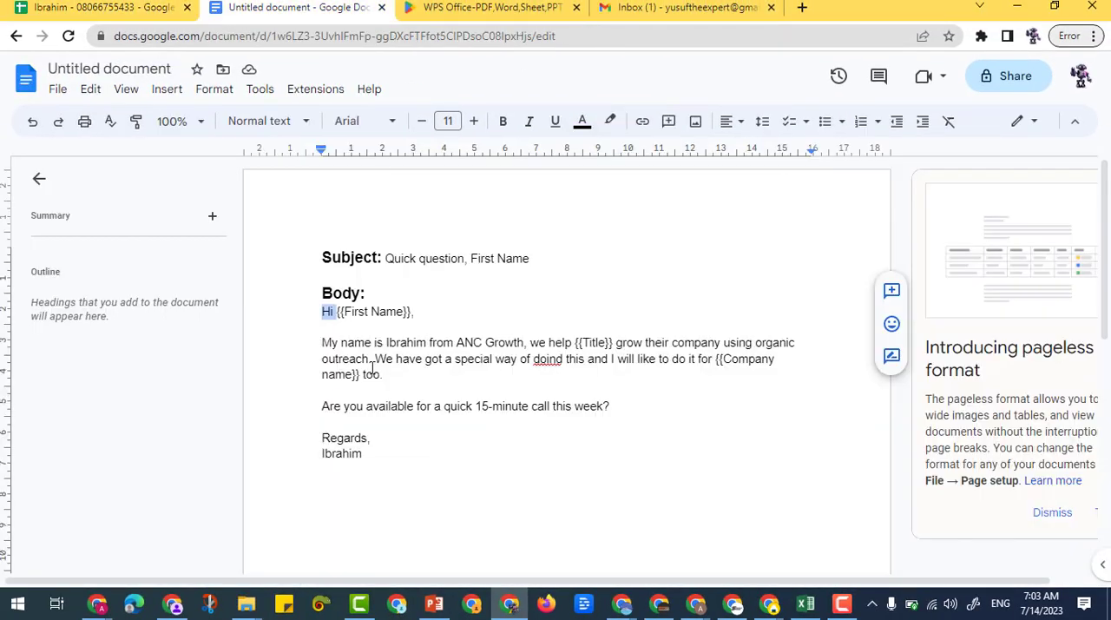
click(426, 312)
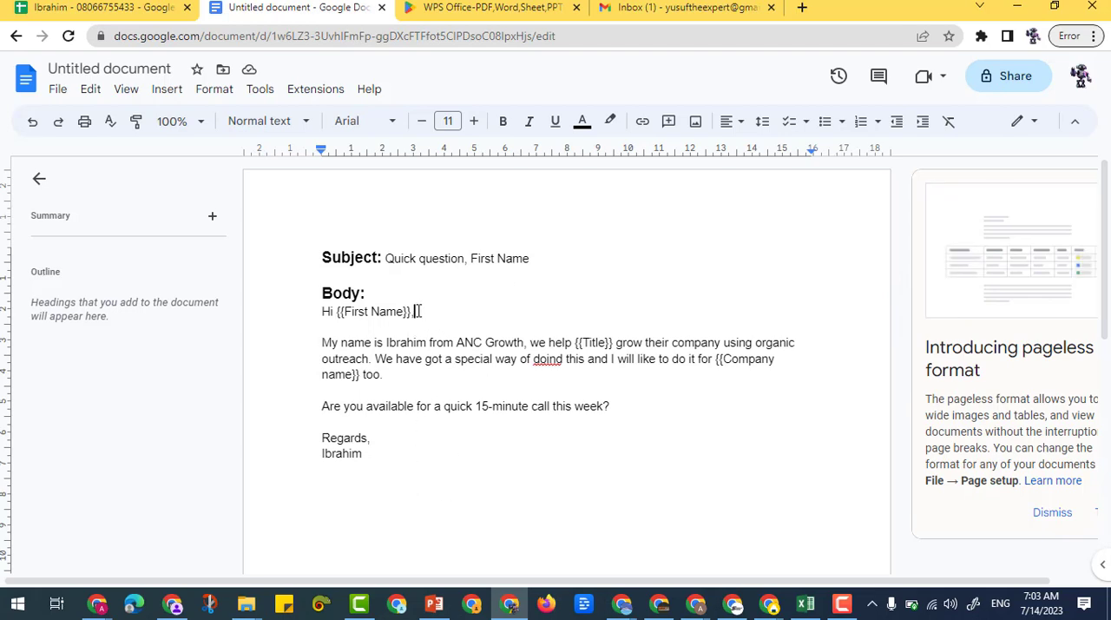
click(335, 329)
click(326, 337)
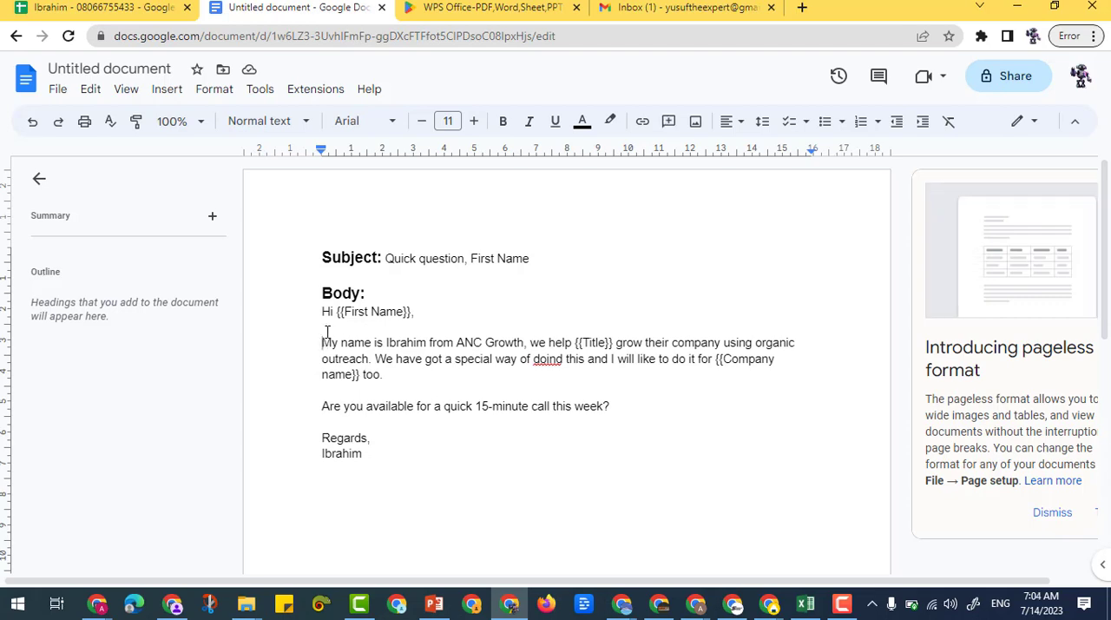
drag(327, 327, 405, 326)
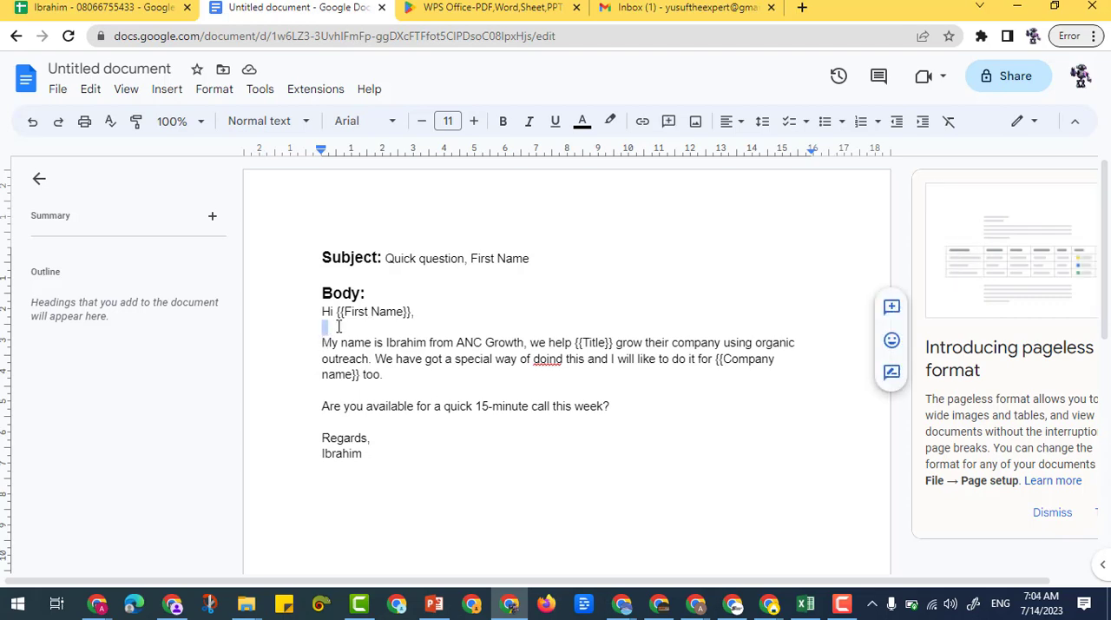
click(122, 8)
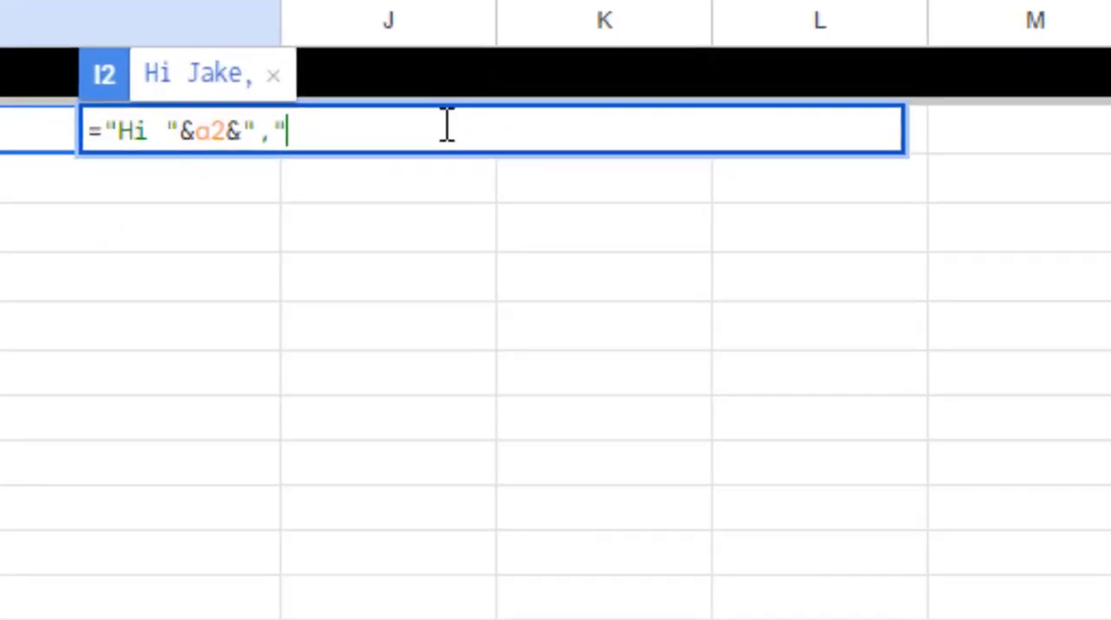
text(&)
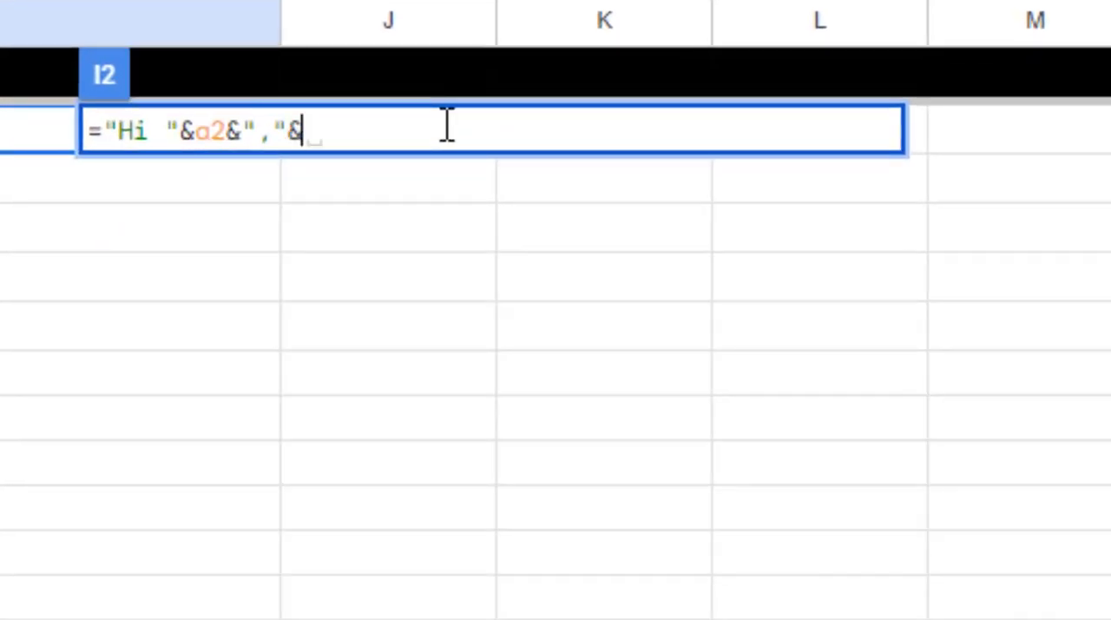
text(char)
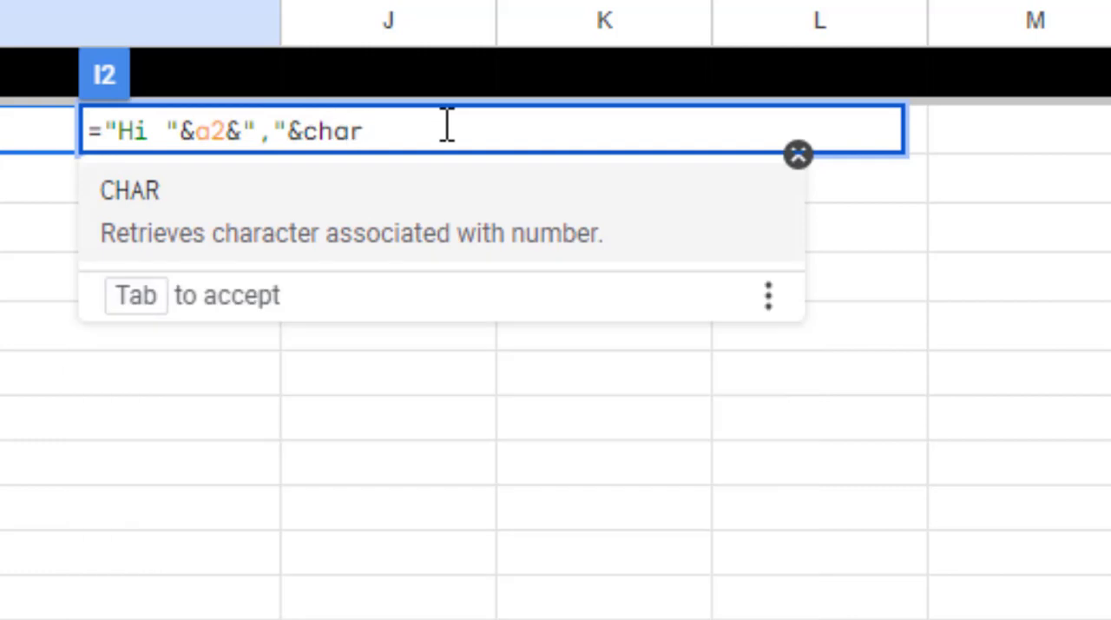
text(()
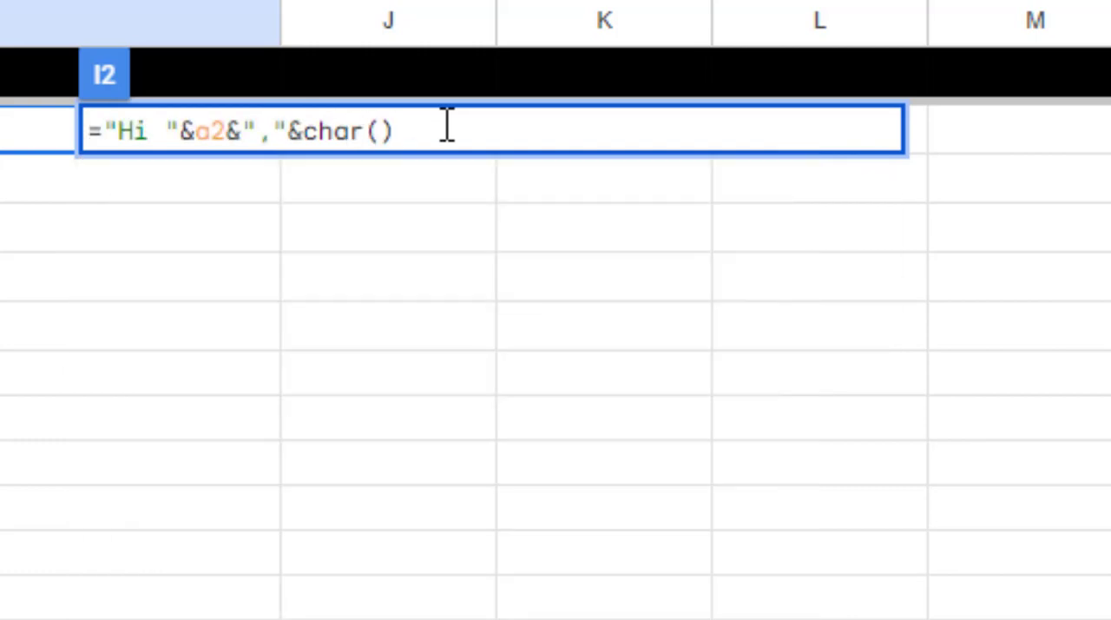
text(10)
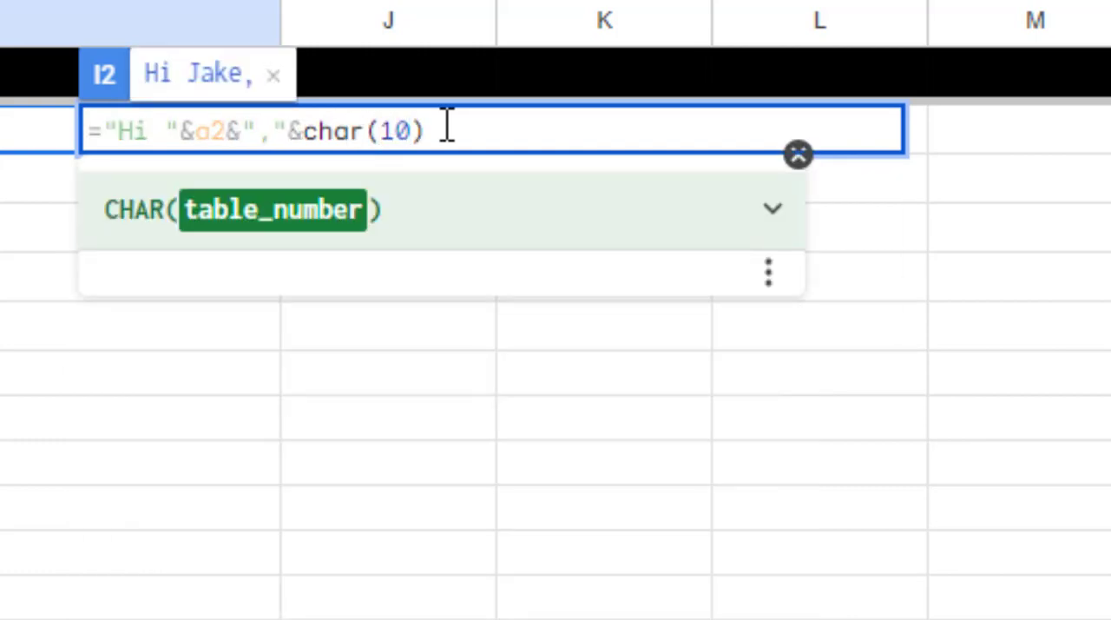
text())
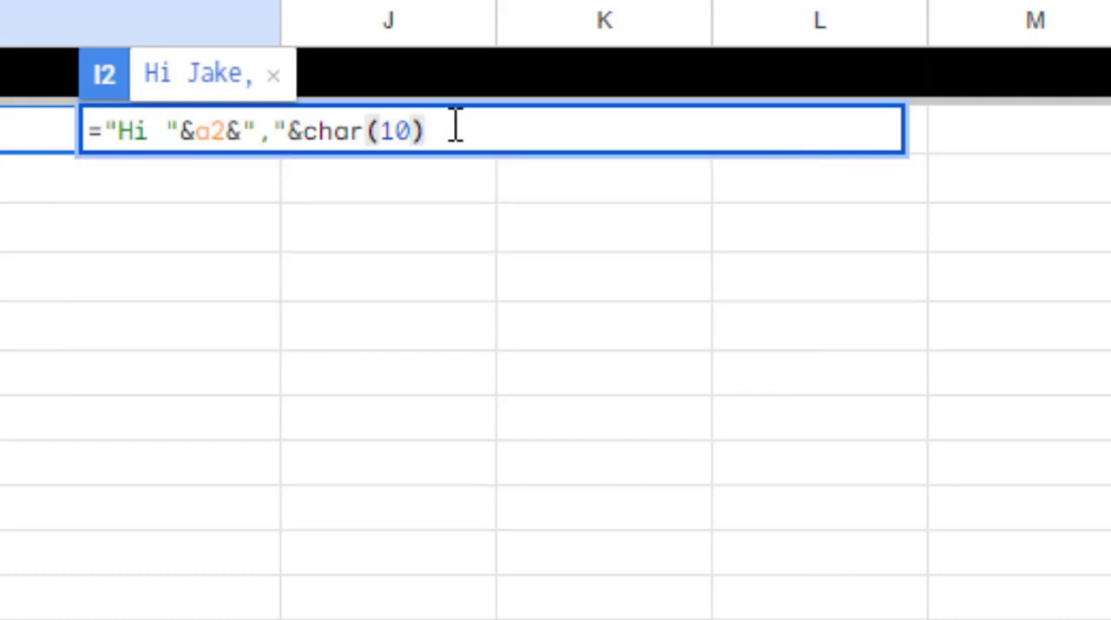
text(&)
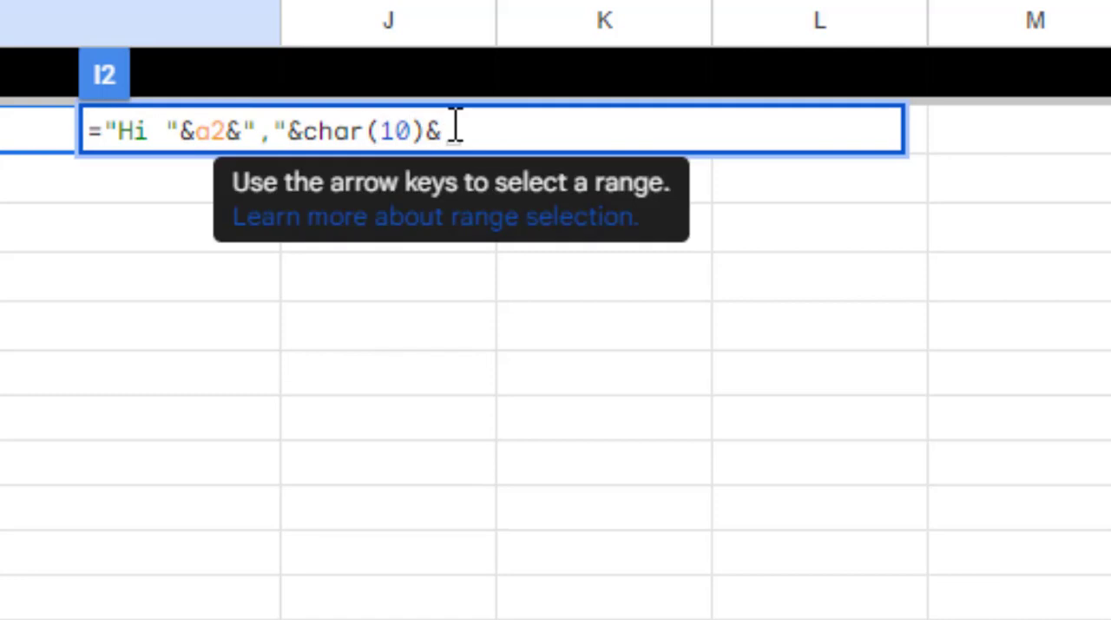
text(char)
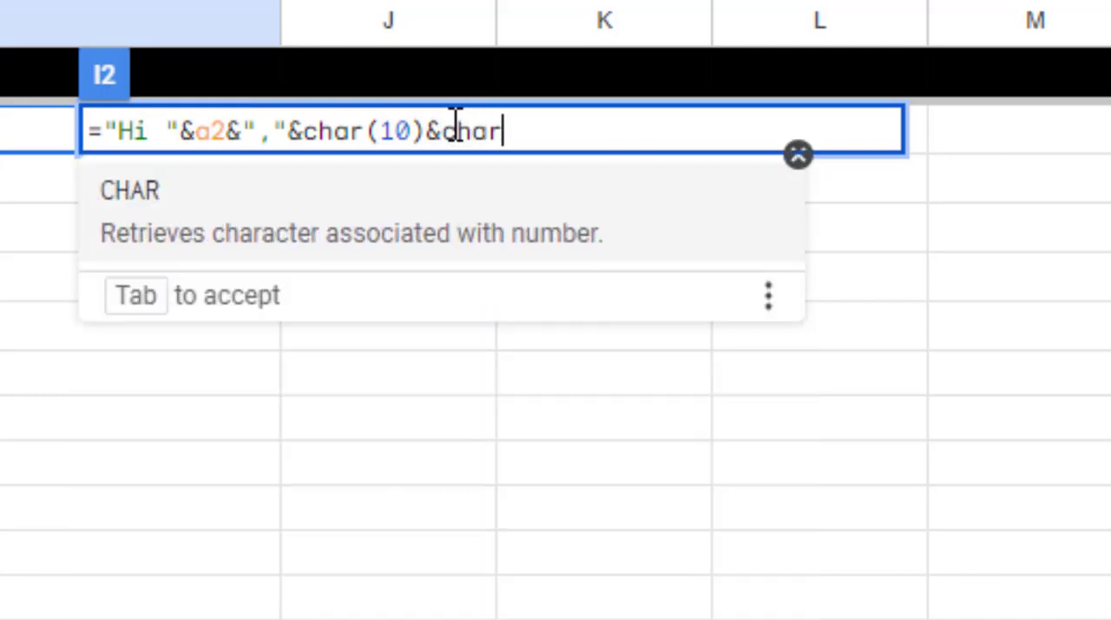
text(())
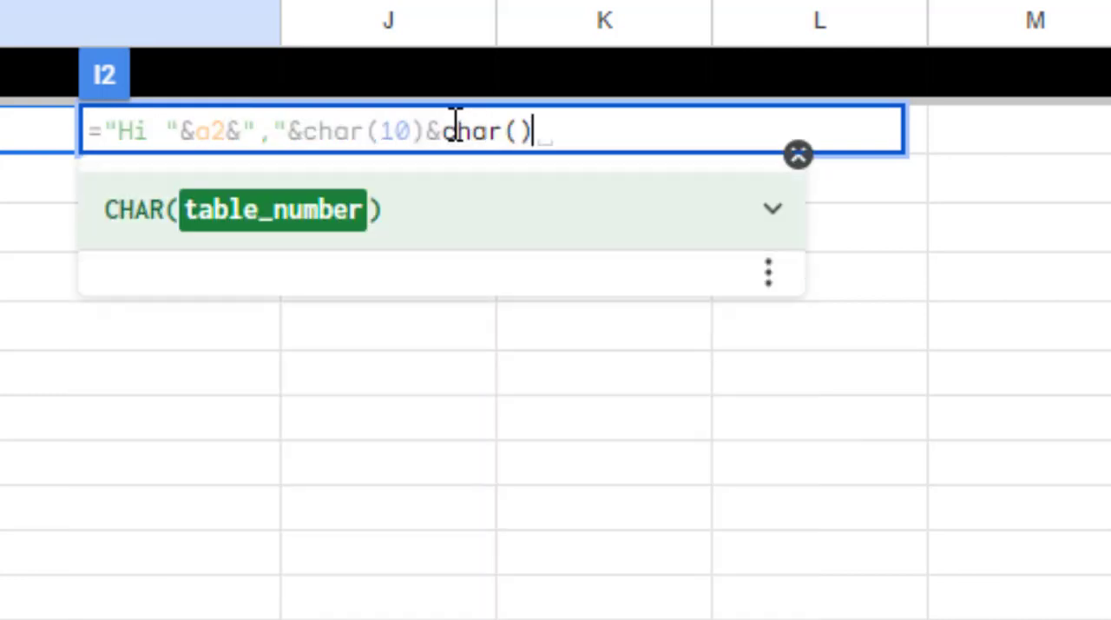
Append a second line break, &char(10), to the I2 formula to form a blank line below the greeting
key(Left)
text(10)
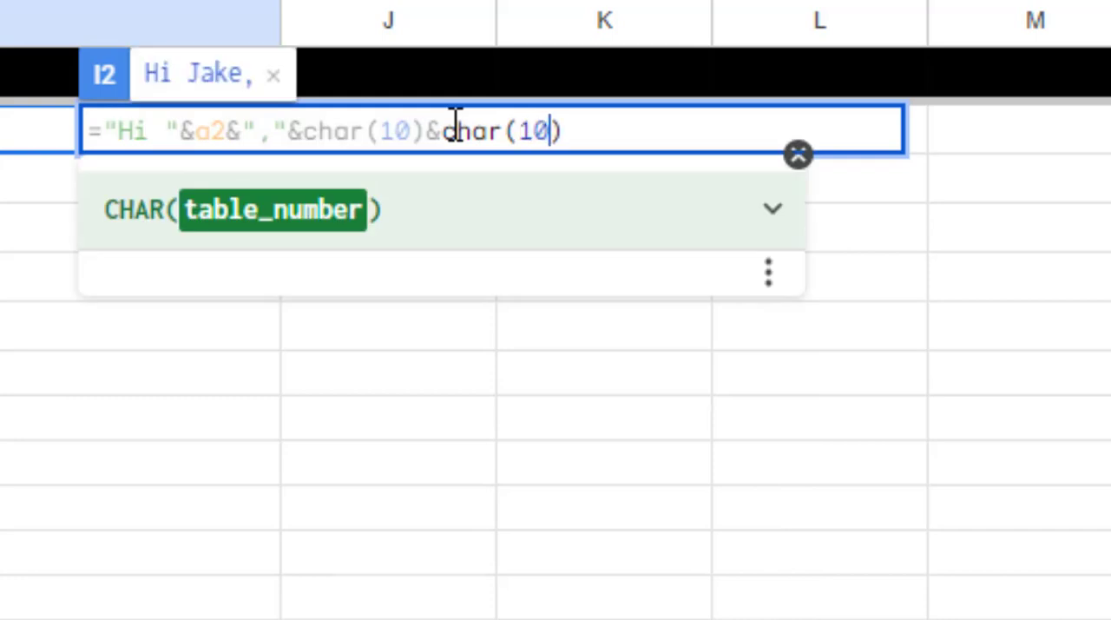
click(588, 124)
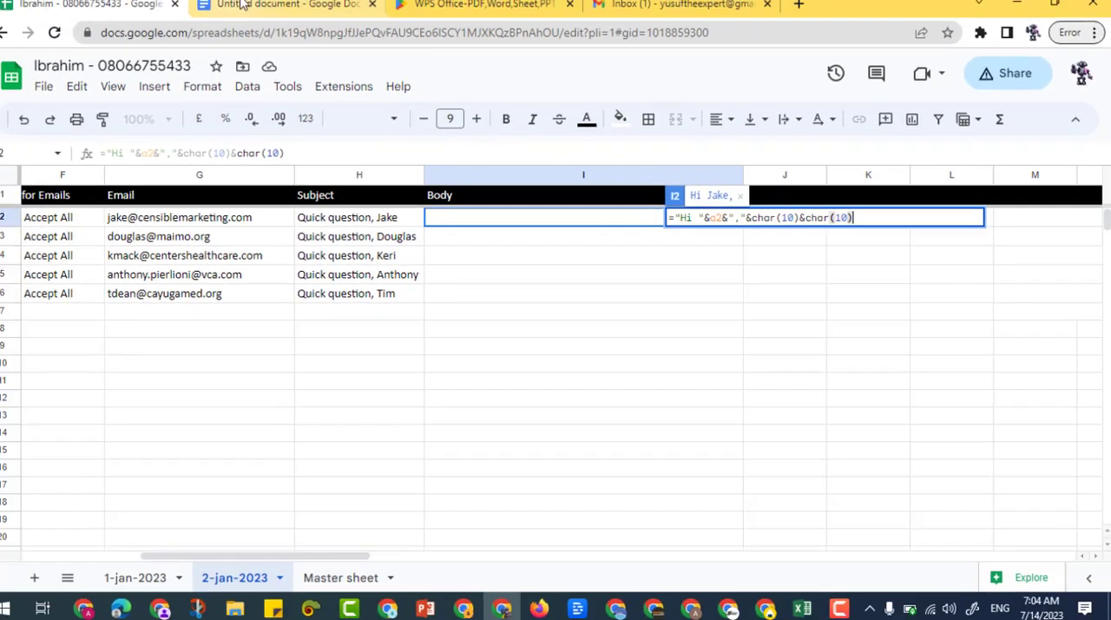
In the Google Docs template, copy the body text from "My name is" through "we help ", stopping before the {{Title}} placeholder
click(233, 8)
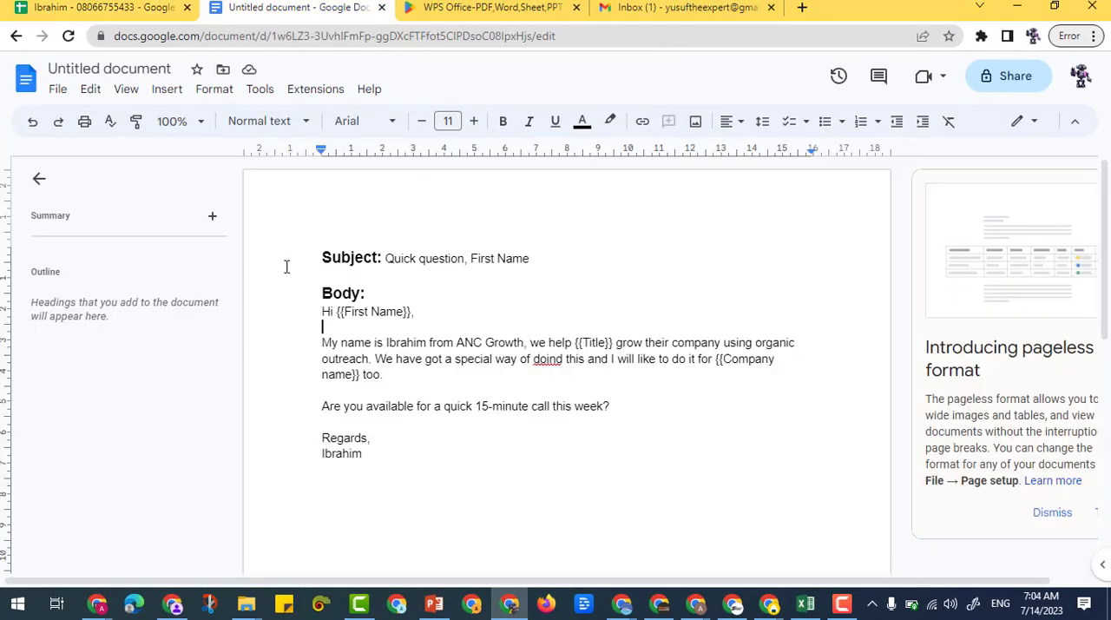
click(325, 344)
drag(322, 342, 573, 342)
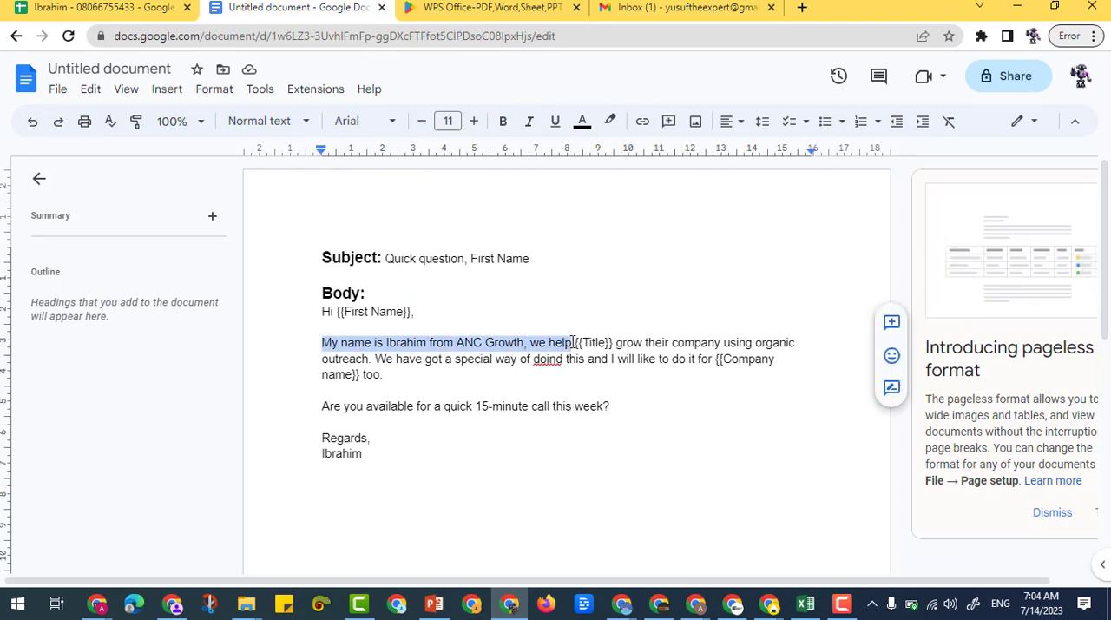
right_click(571, 342)
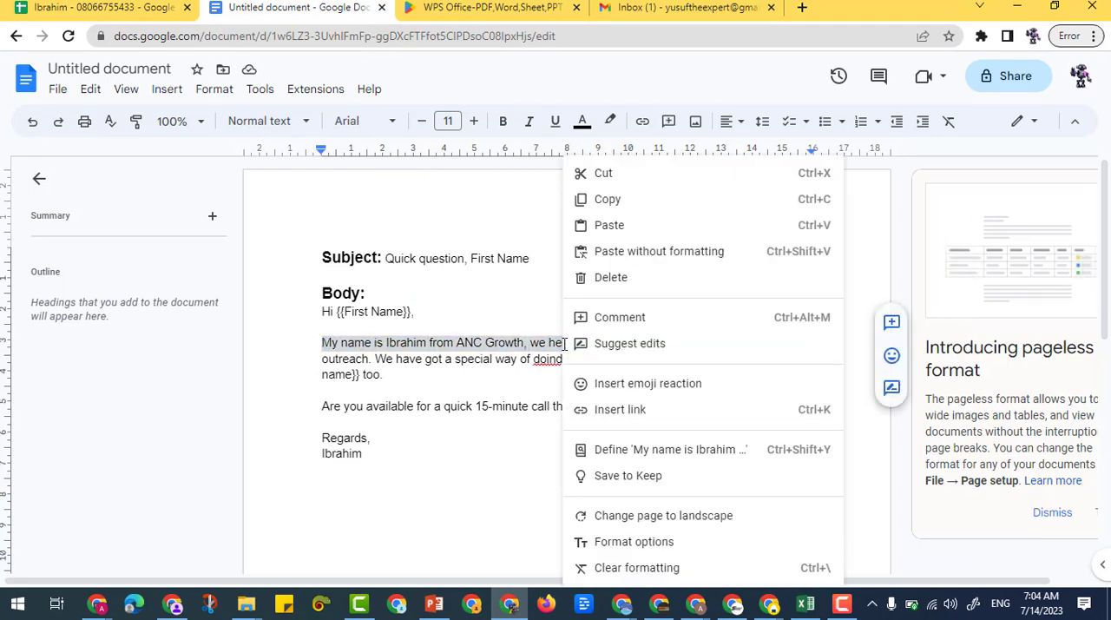
click(514, 342)
drag(322, 342, 576, 345)
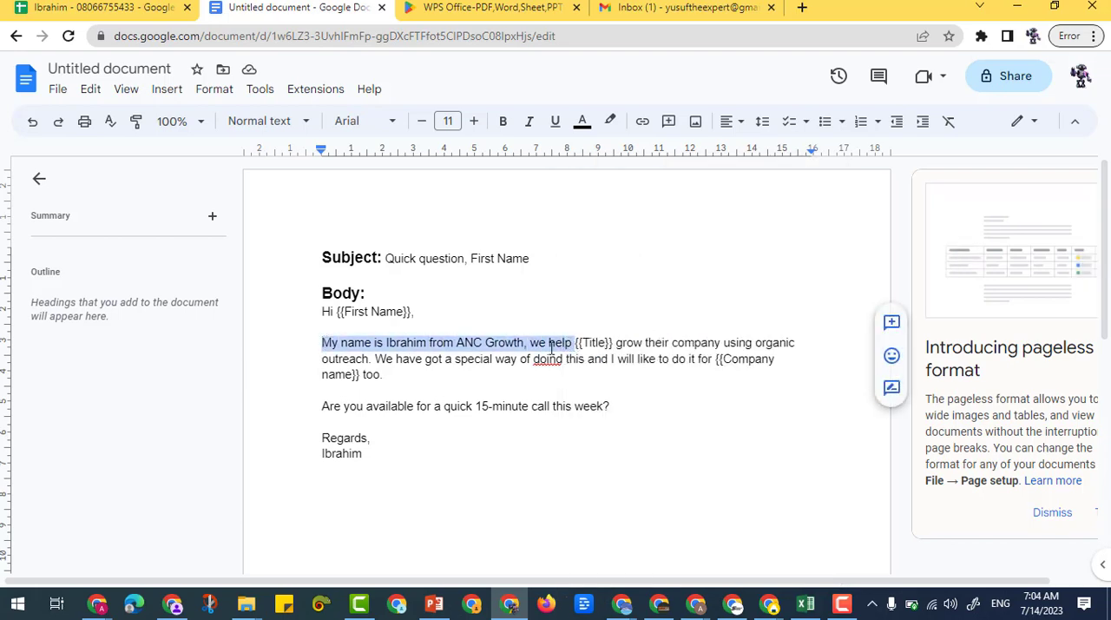
right_click(550, 345)
click(593, 200)
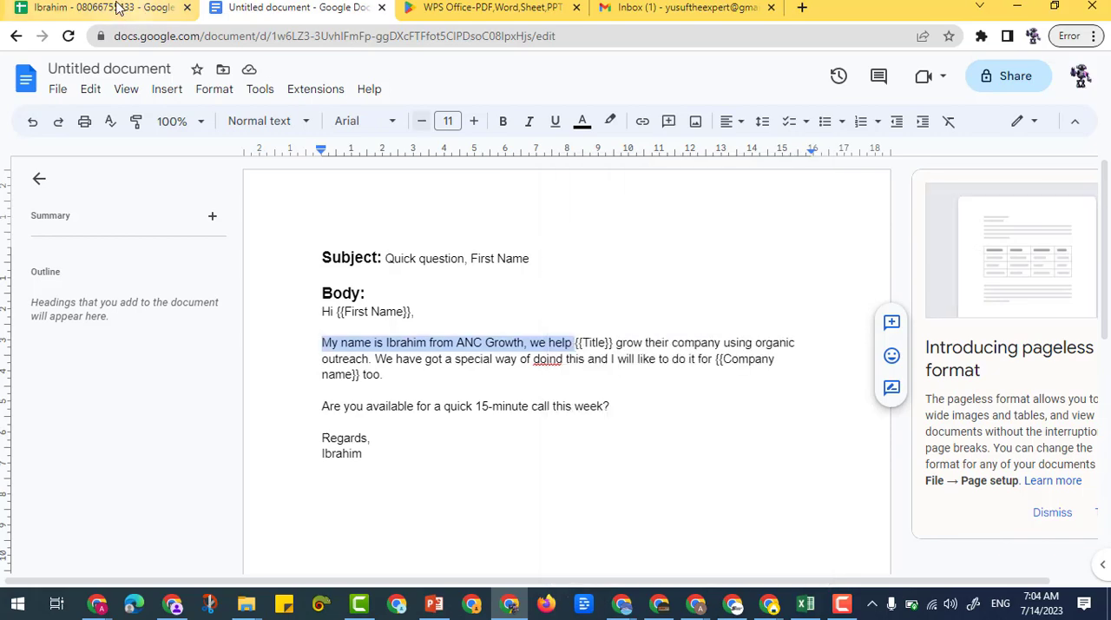
Back in Google Sheets, join the copied introduction to the I2 formula as quoted text after the two line breaks
click(105, 8)
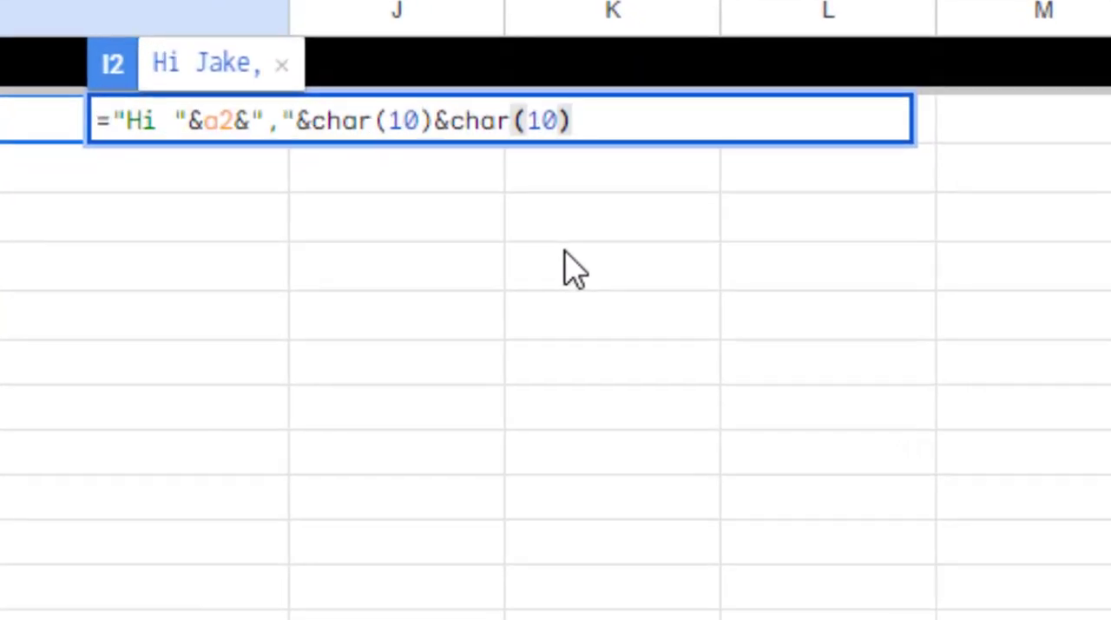
text(&"")
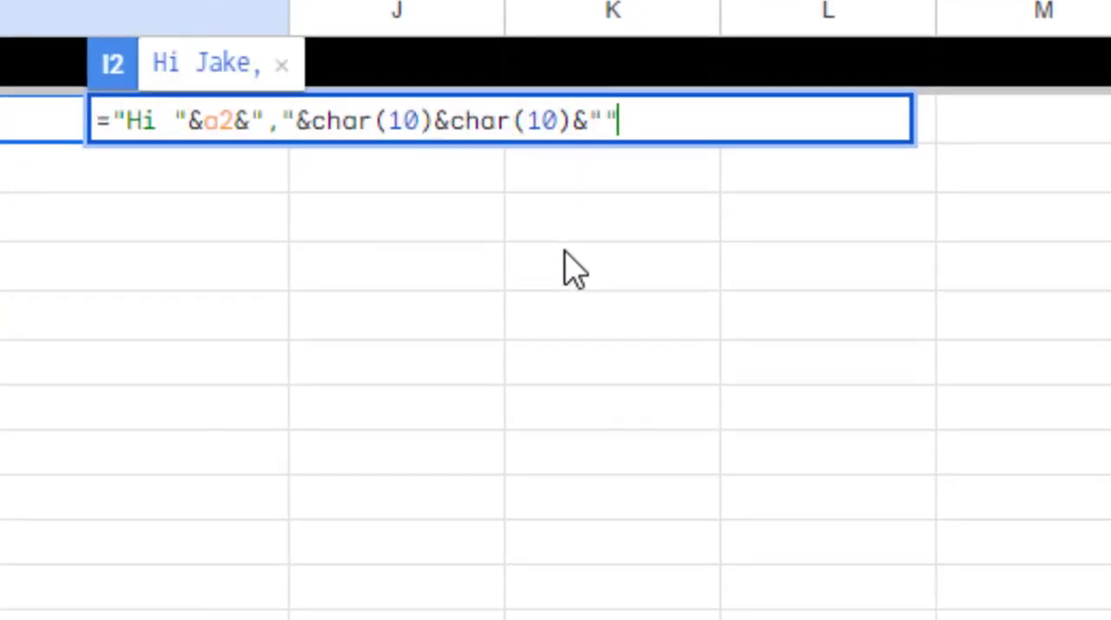
key(ctrl+v)
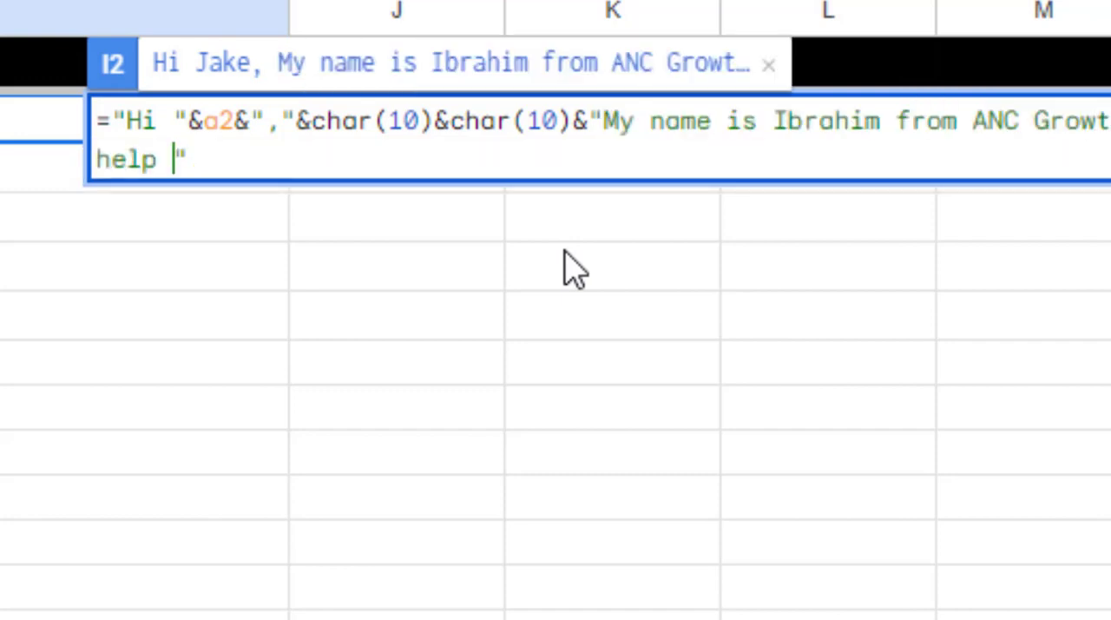
Append the contact's title to the I2 formula by joining a reference to cell C2 after the introduction text
click(345, 160)
text(&)
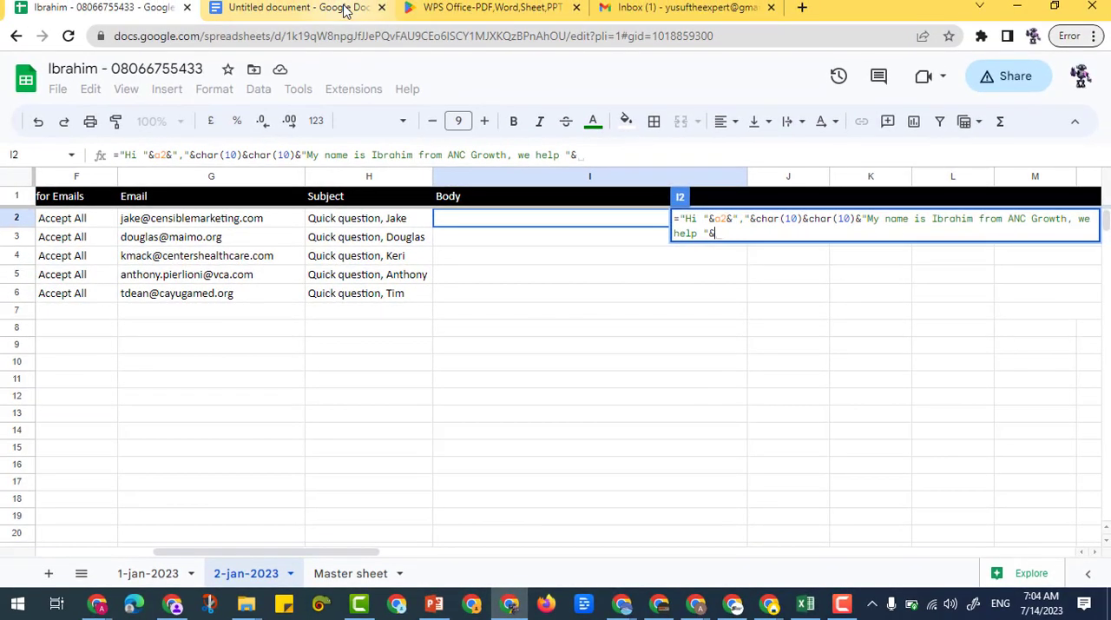
click(295, 7)
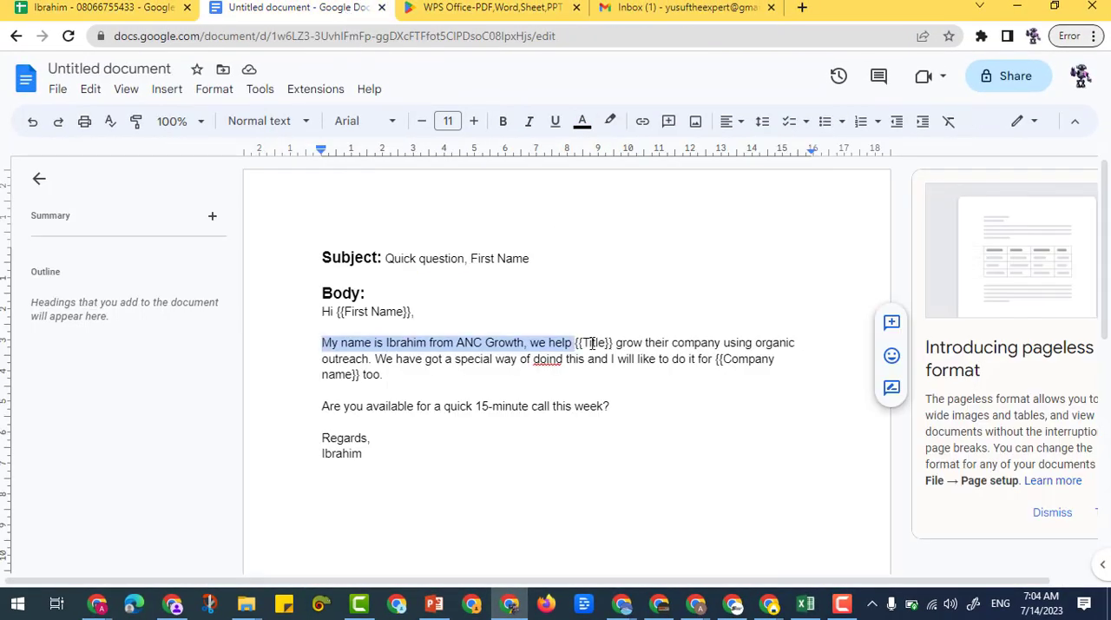
click(148, 10)
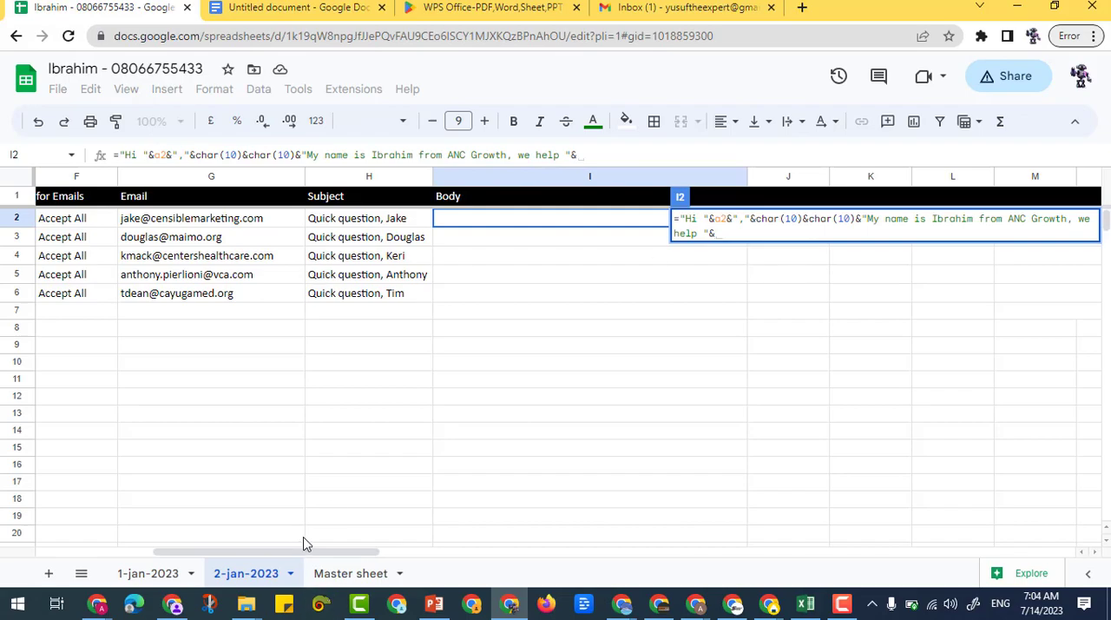
drag(301, 554, 185, 550)
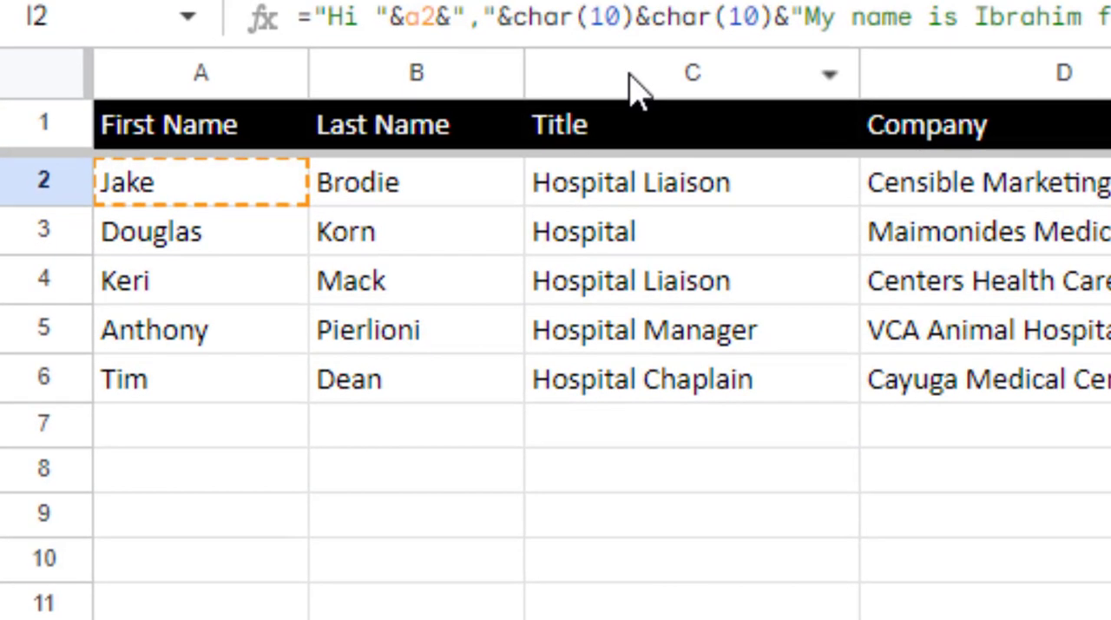
click(633, 87)
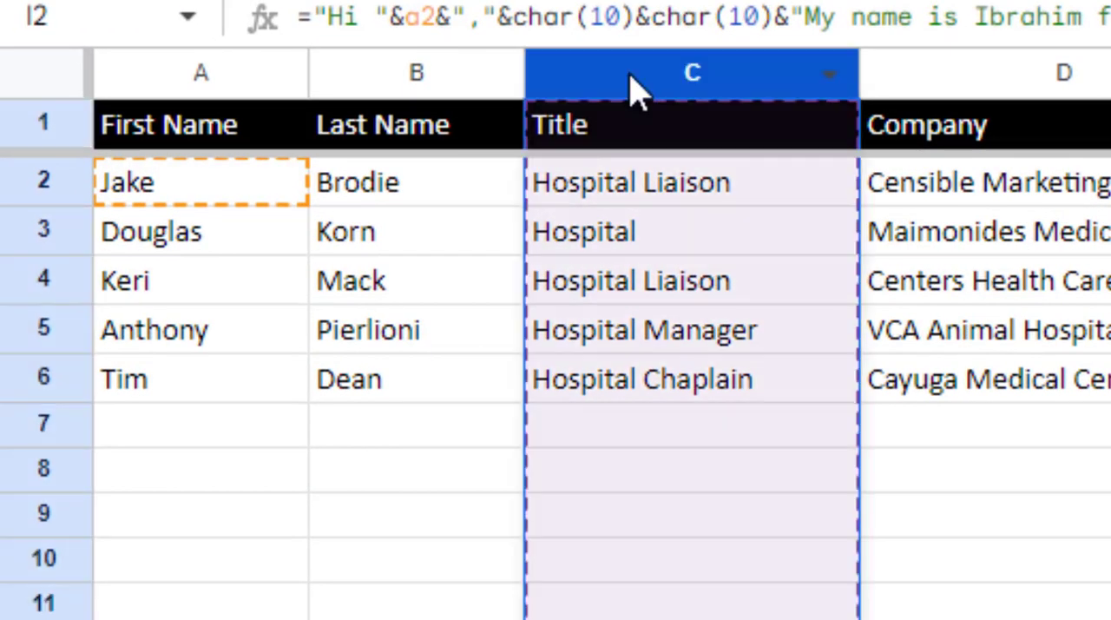
click(682, 189)
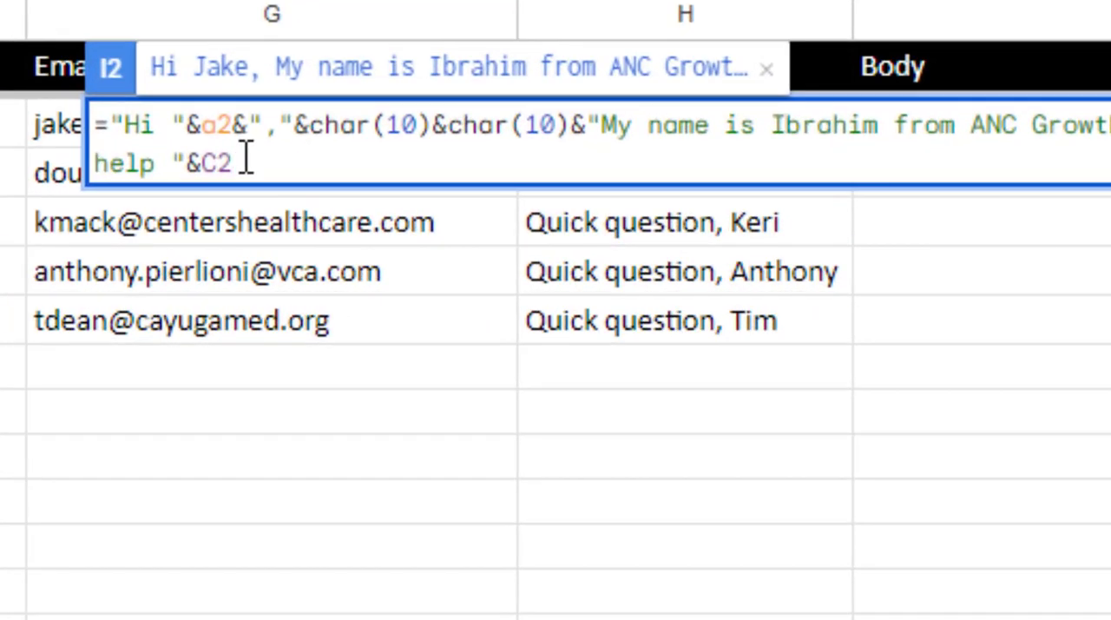
Replace the title reference at the end of the I2 formula with lowercase c2
key(BackSpace)
key(BackSpace)
text(c2)
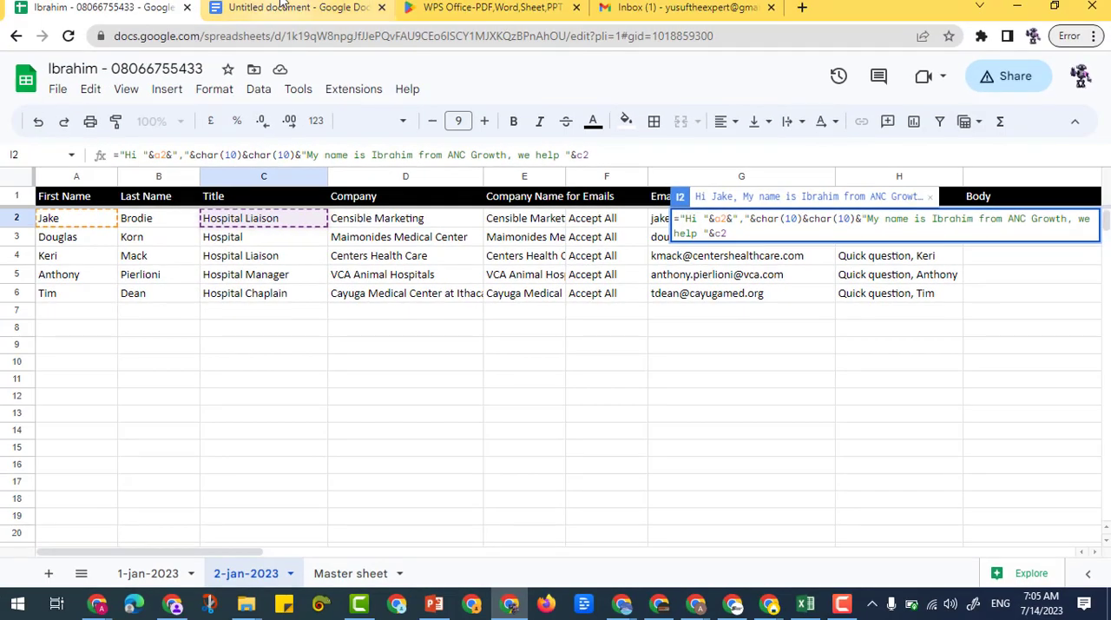
In the Google Docs template's body, correct "doind" to "doing" and change "I will" to "I would"
click(267, 3)
click(624, 345)
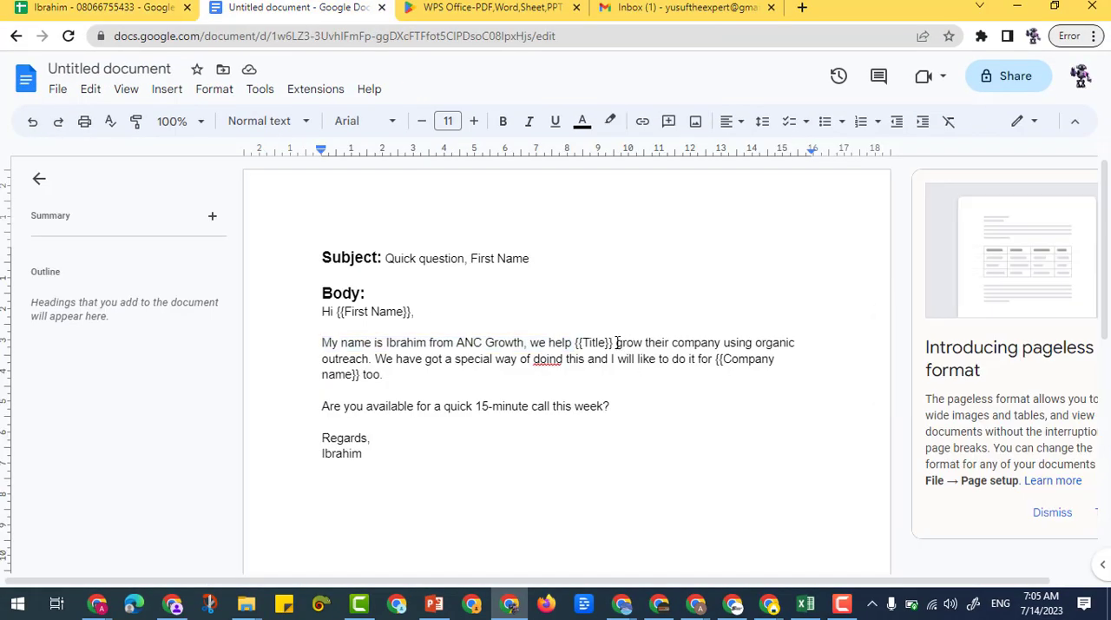
drag(612, 342, 646, 364)
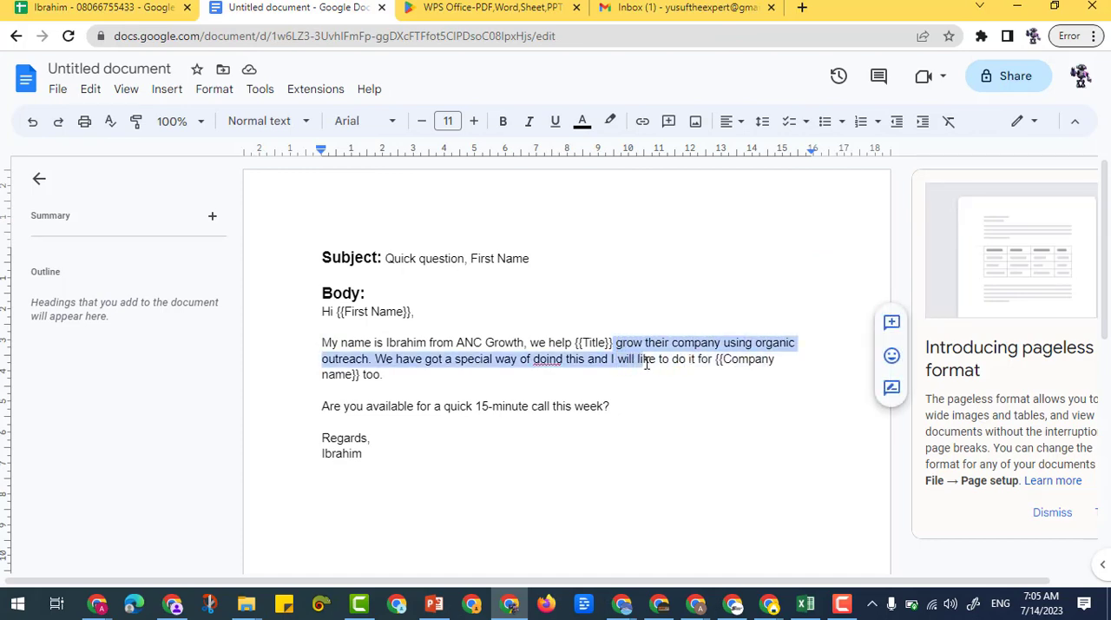
click(547, 360)
click(567, 340)
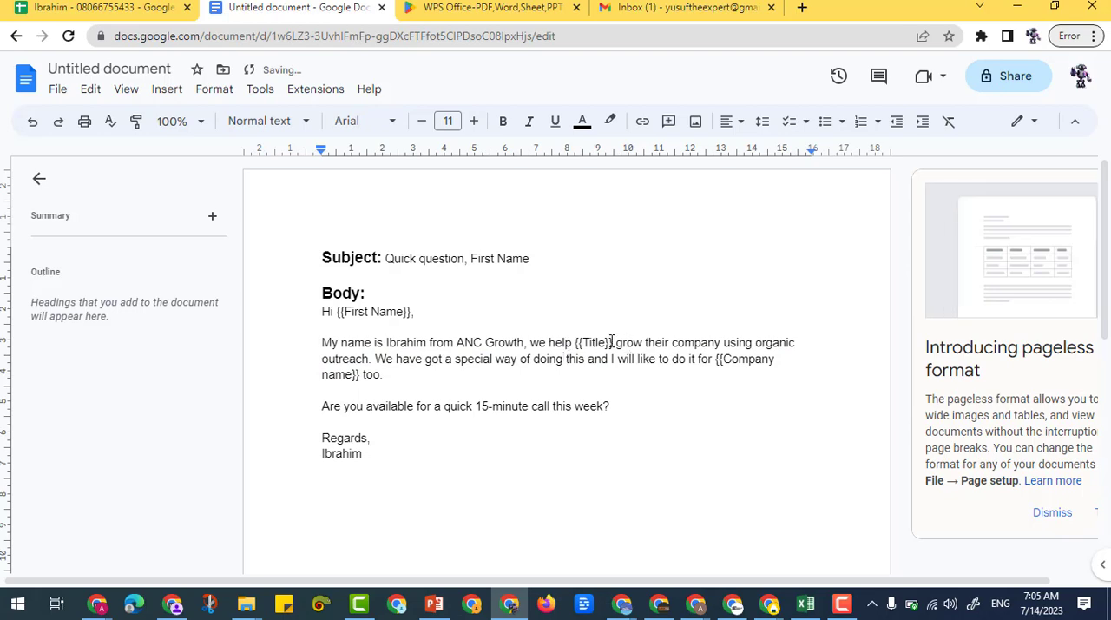
drag(614, 342, 623, 361)
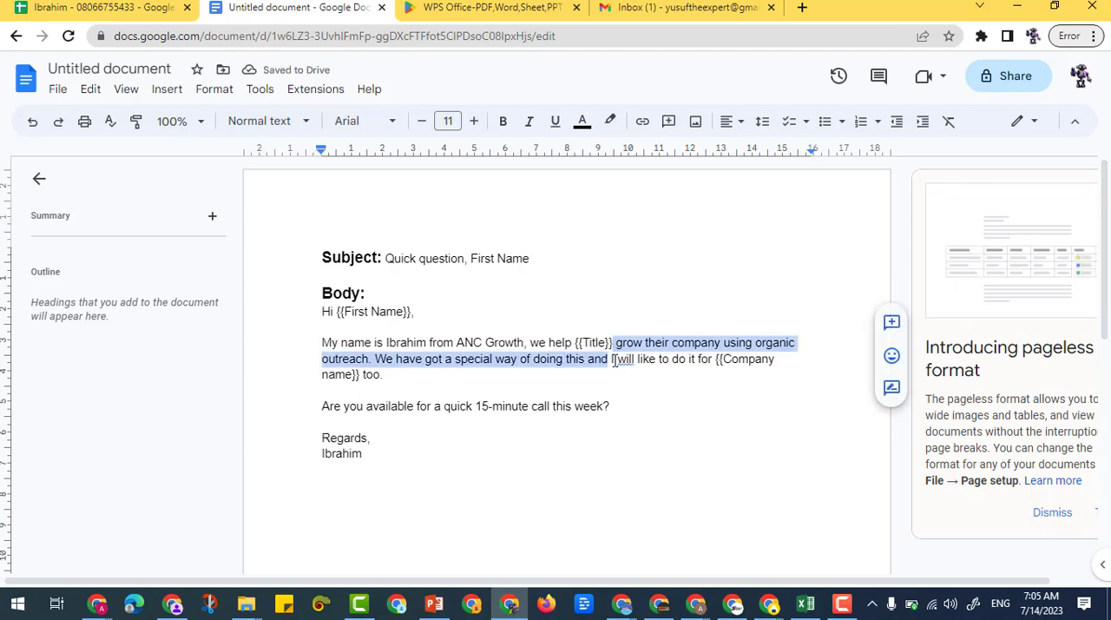
click(618, 361)
click(640, 332)
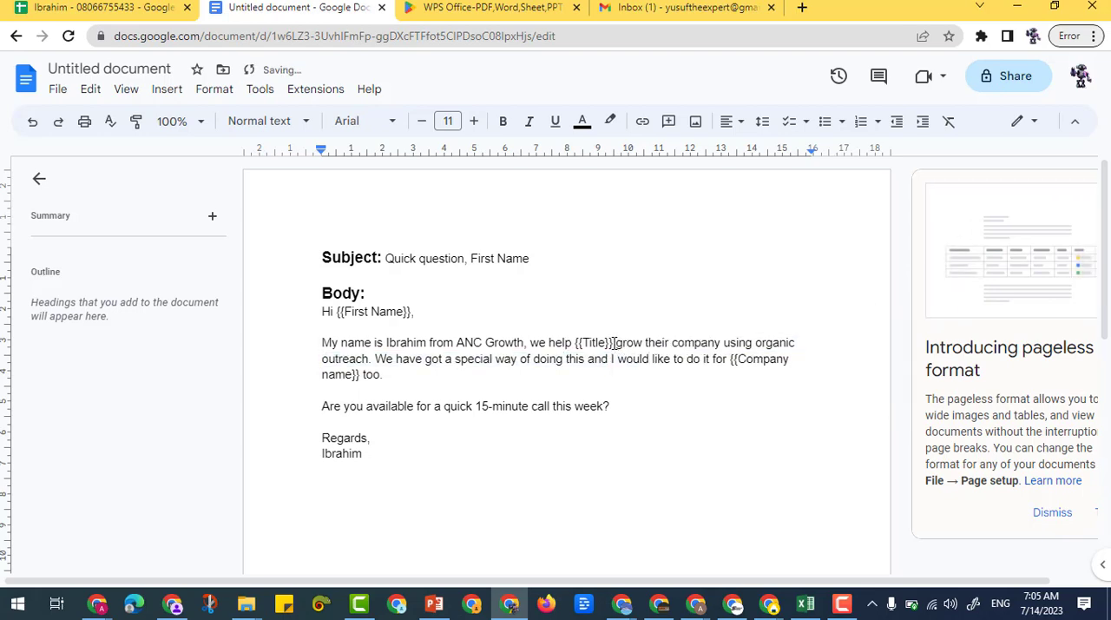
Copy the body text from " grow their company" through "do it for ", stopping before the {{Company name}} placeholder
drag(614, 342, 733, 365)
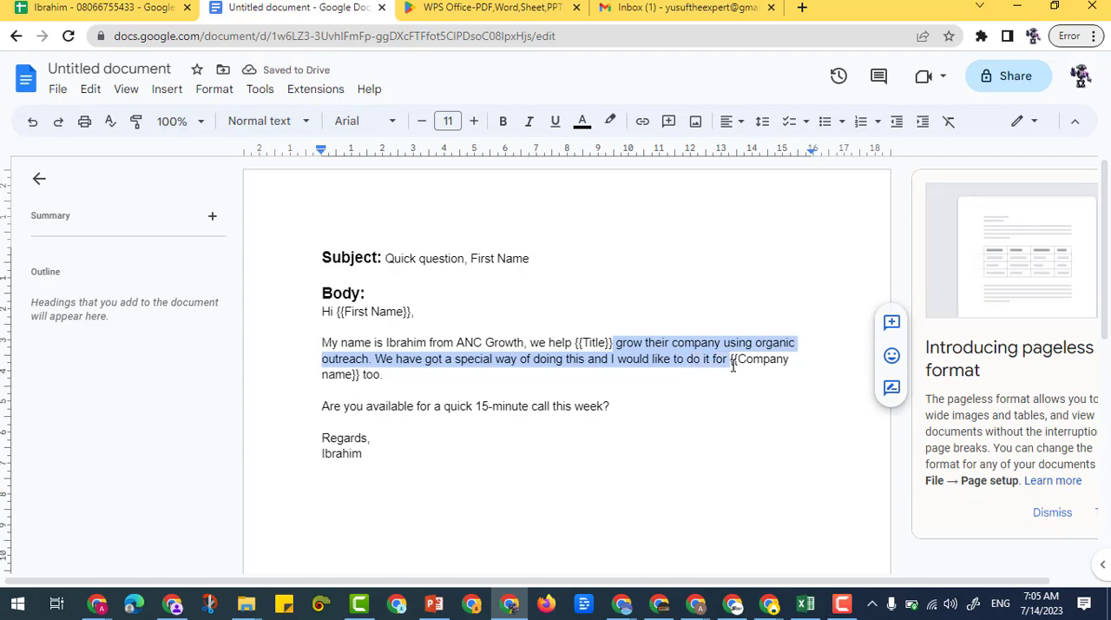
right_click(716, 343)
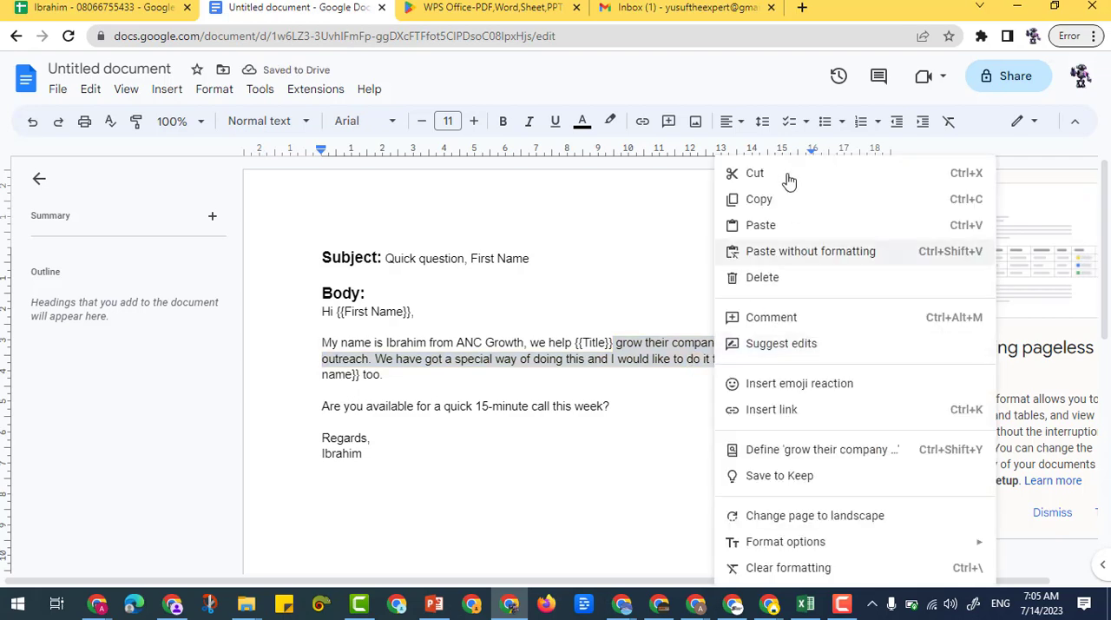
click(776, 204)
Back in Google Sheets, join the copied " grow their company" passage to the I2 formula as quoted text after c2
click(83, 7)
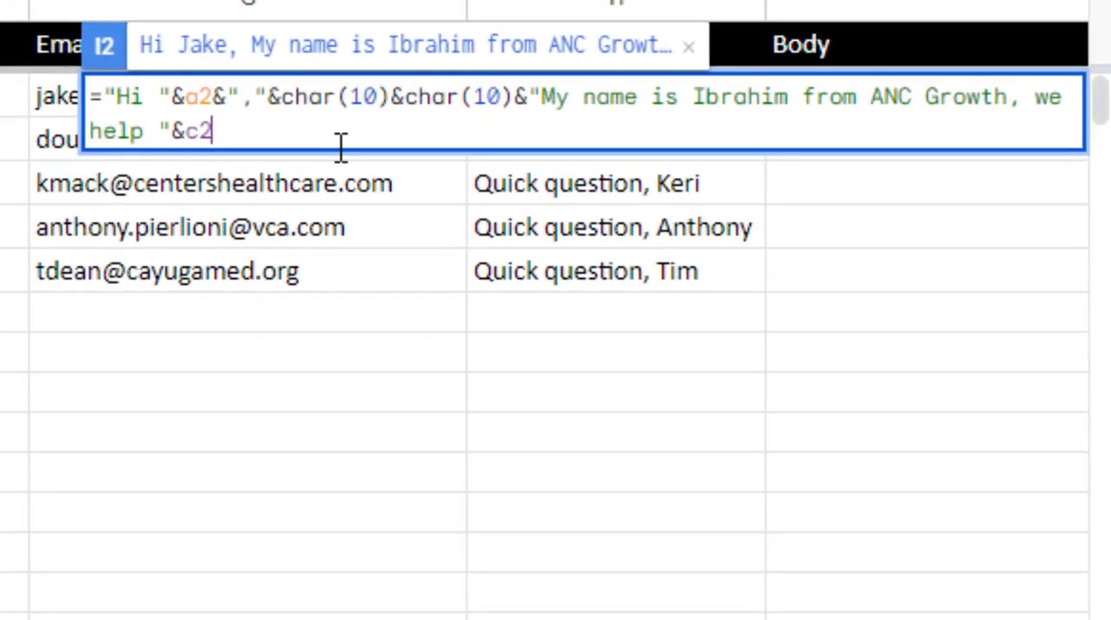
text(& )
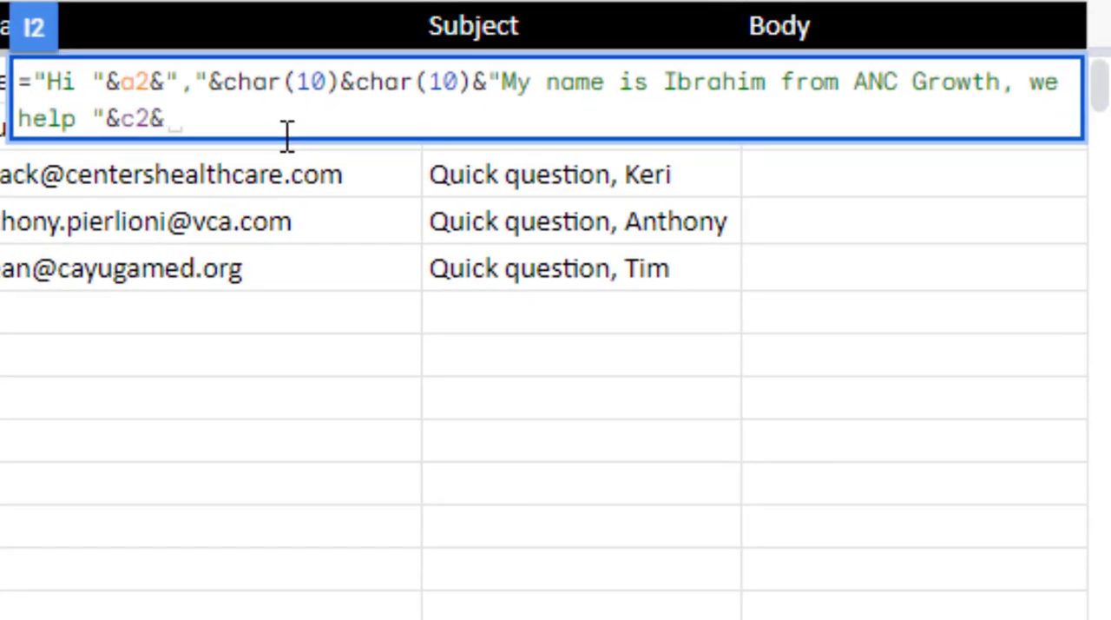
text("")
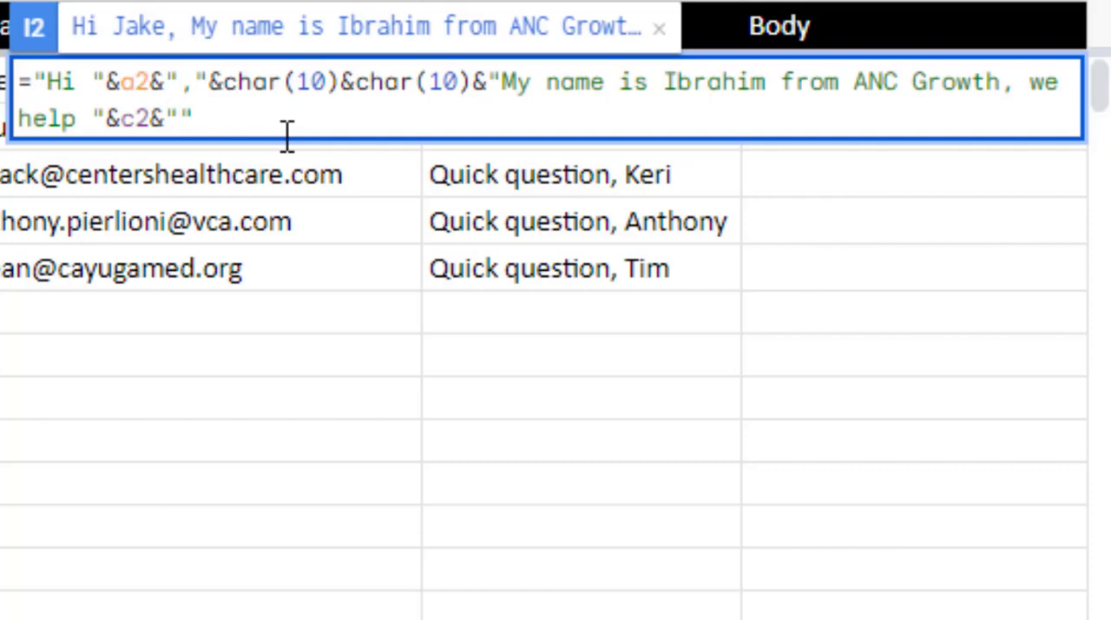
key(ctrl+v)
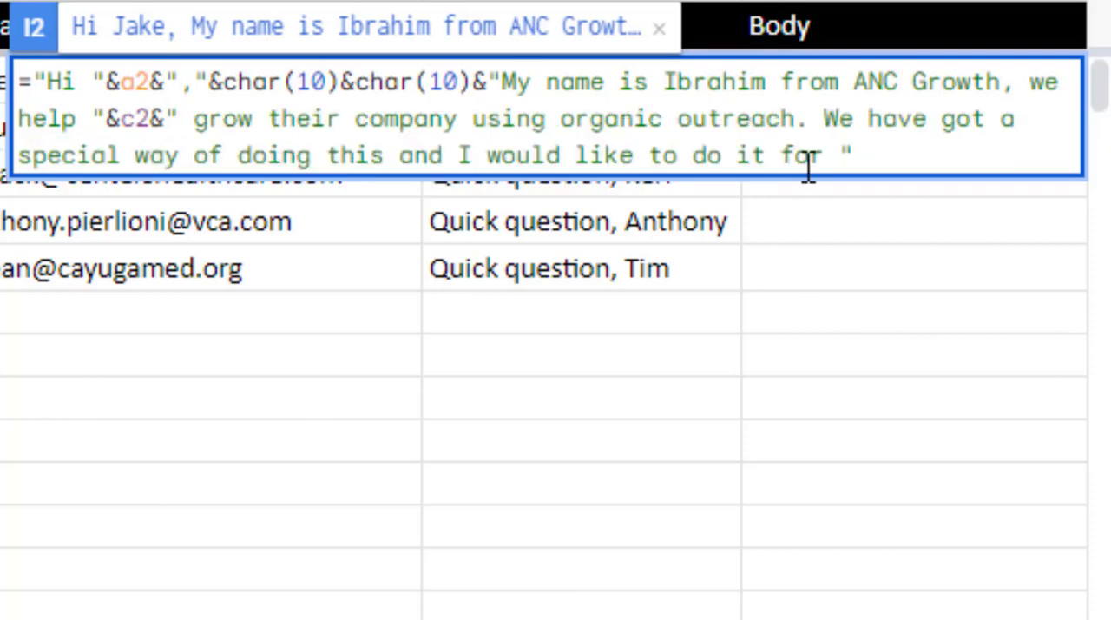
click(877, 156)
Check the template's next placeholder, and append the company reference &d2& to the I2 formula
text(&)
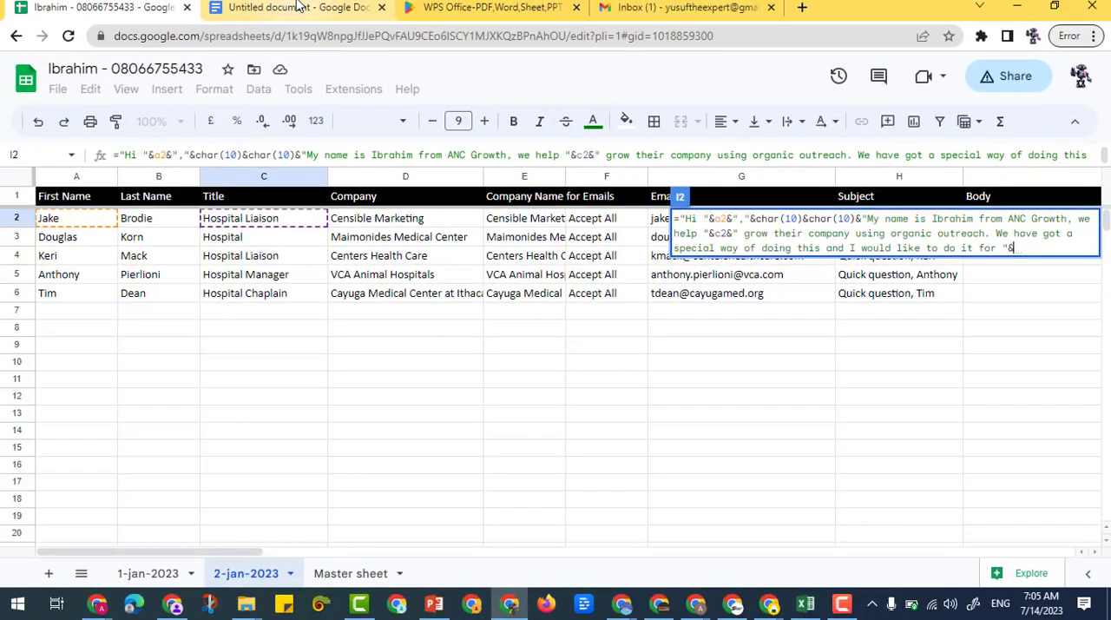
click(297, 6)
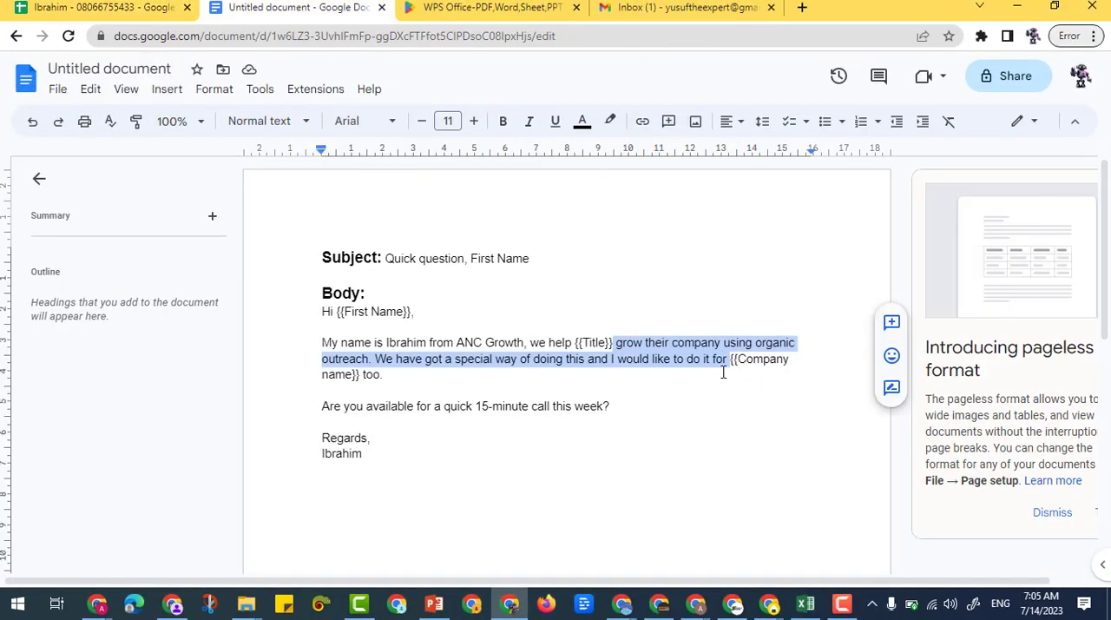
click(147, 8)
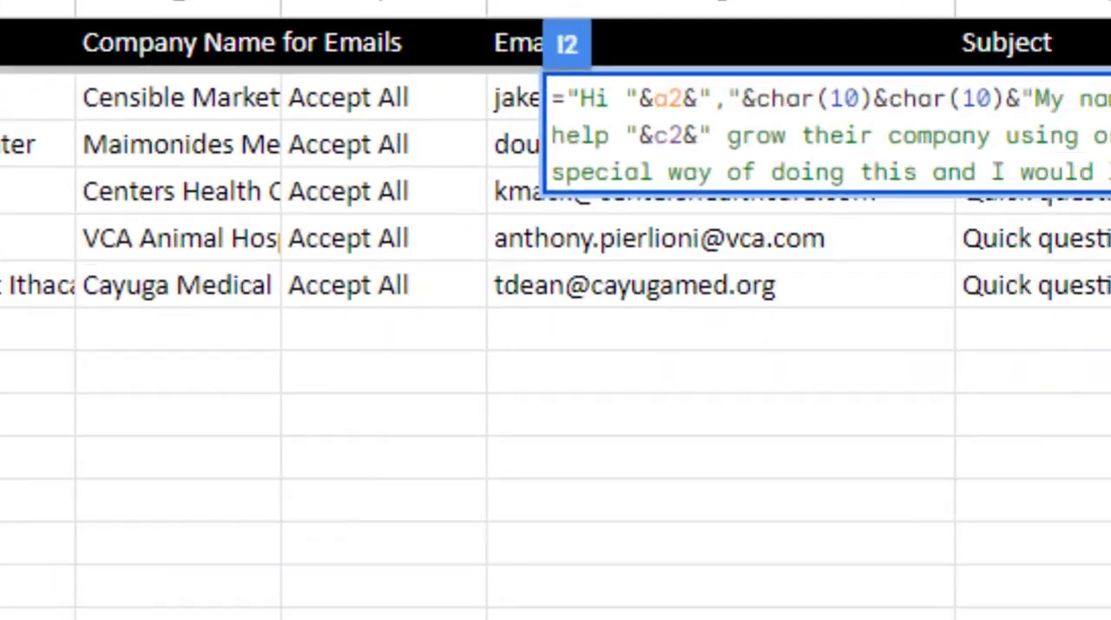
text(d2)
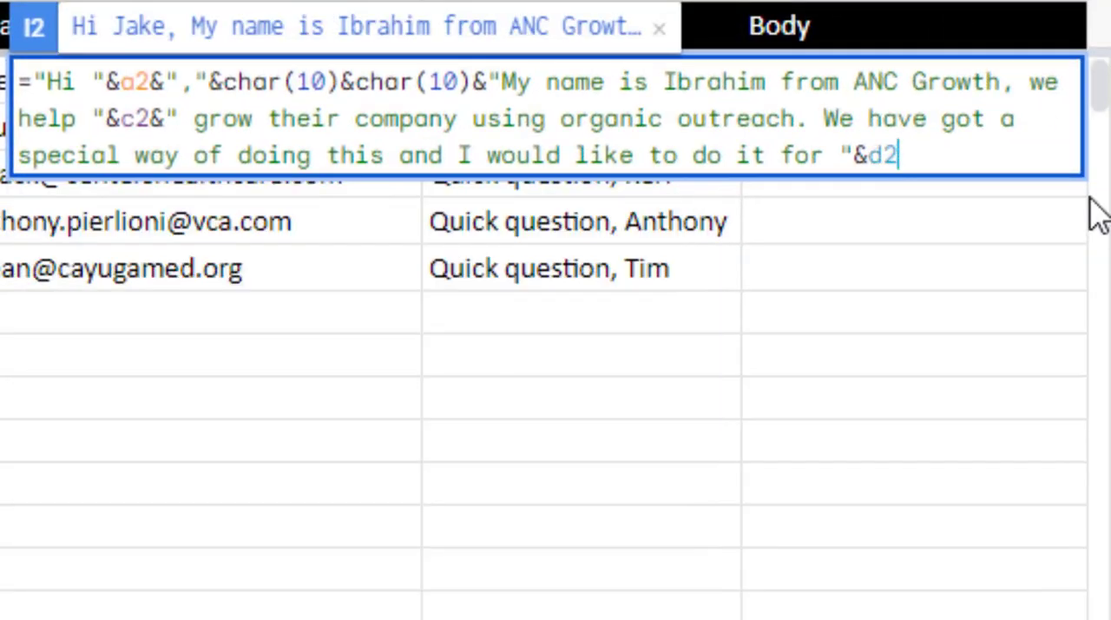
text(&)
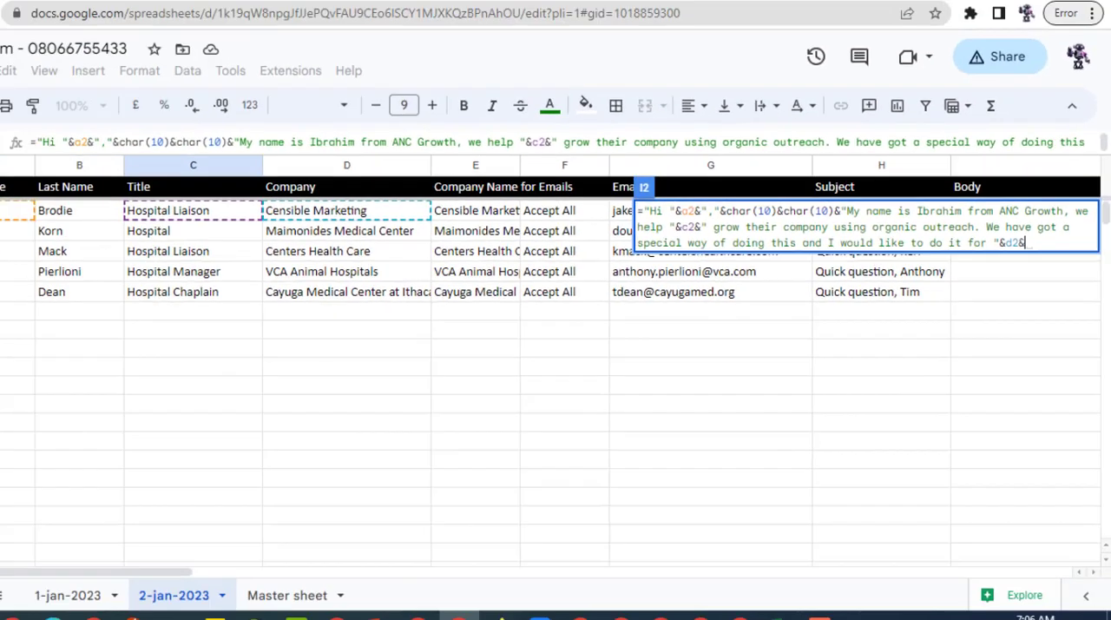
In the Google Docs template, copy " too." from the text following the {{Company name}} placeholder
click(294, 8)
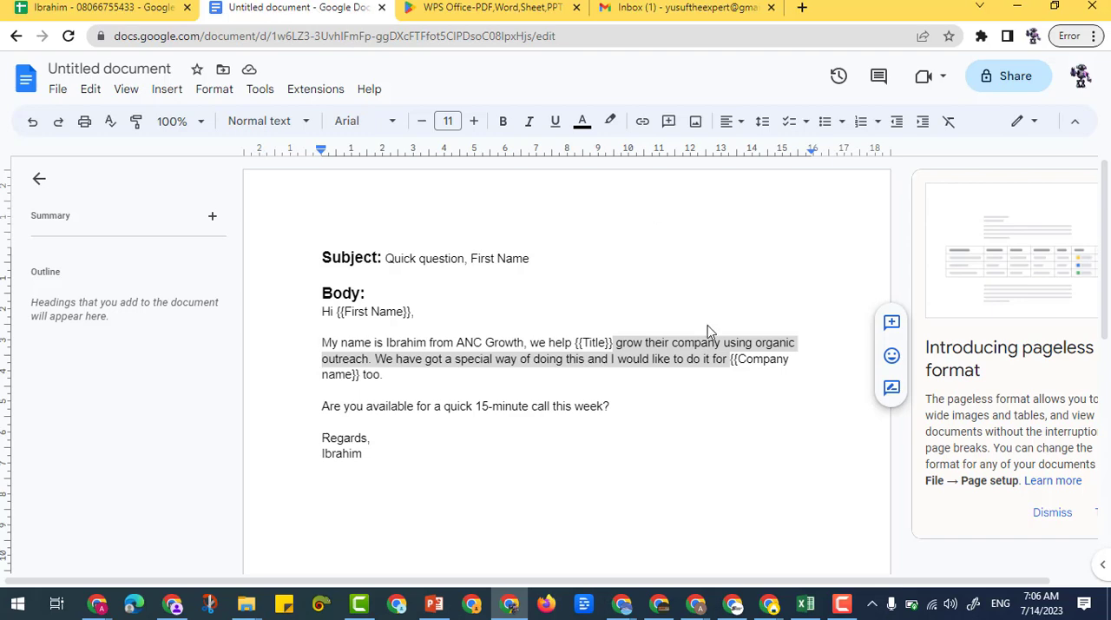
double_click(516, 392)
drag(360, 374, 383, 373)
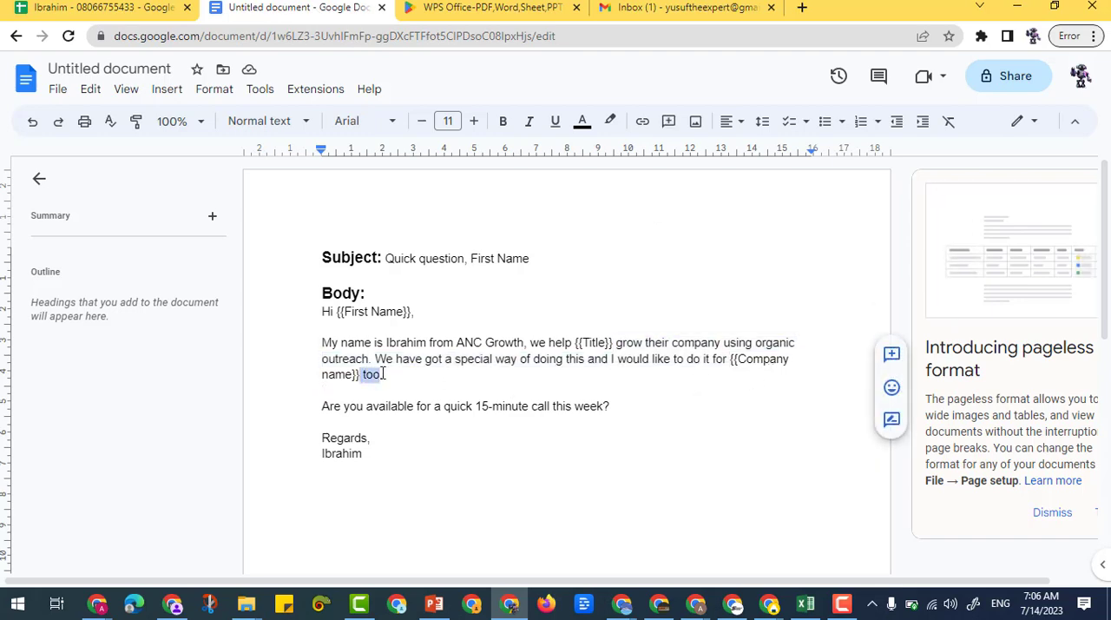
right_click(372, 374)
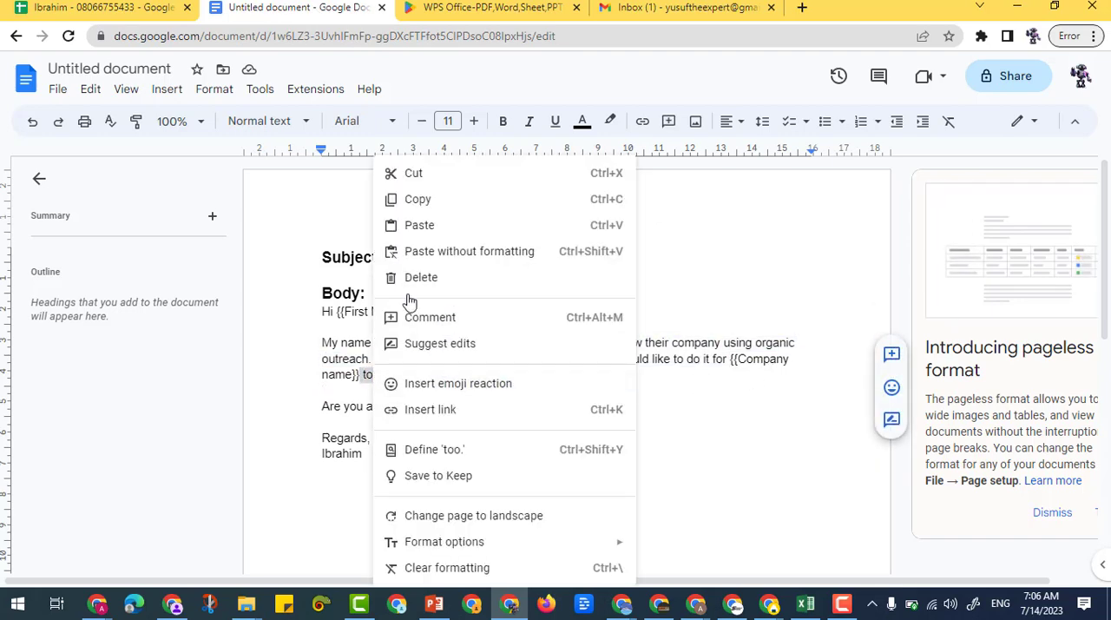
click(417, 201)
Back in Google Sheets, add the copied " too." as quoted text after d2& in the I2 formula
click(148, 19)
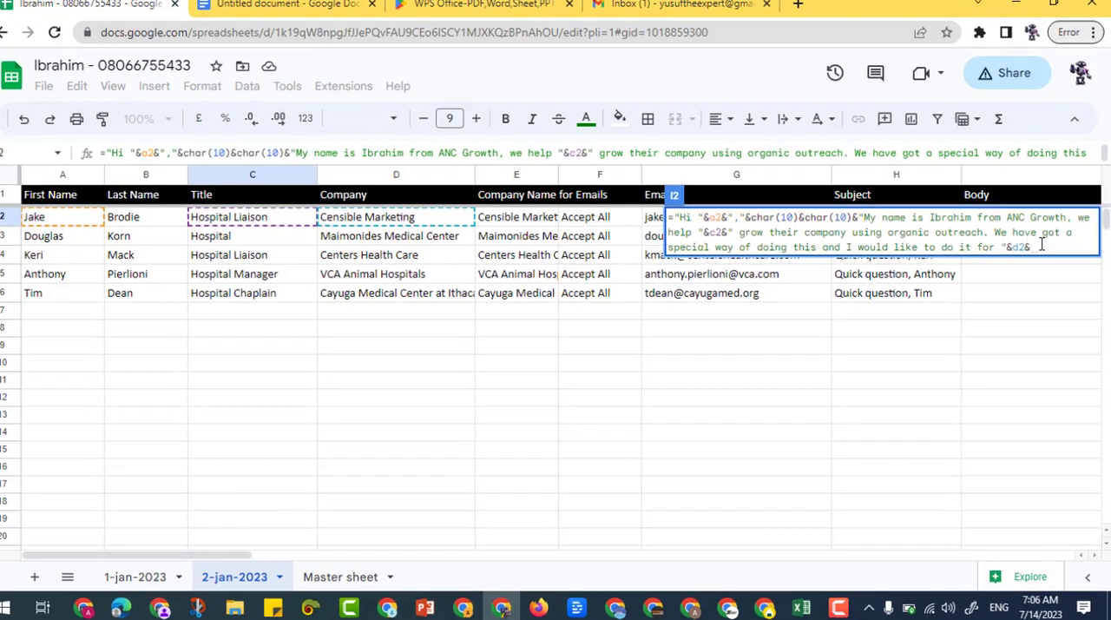
text(")
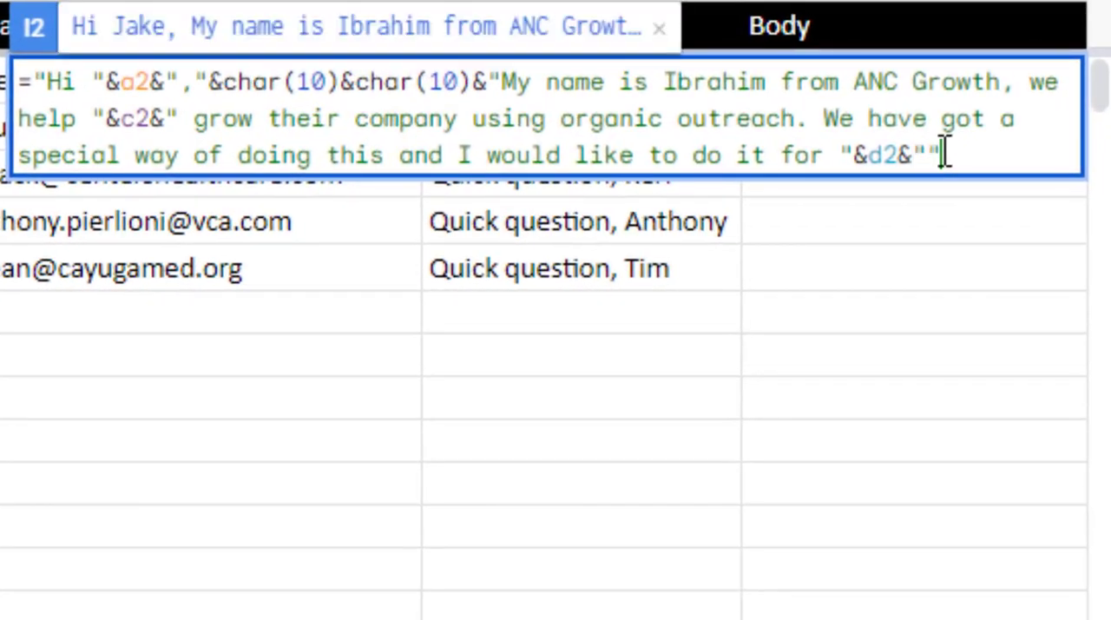
key(ctrl+v)
click(1032, 155)
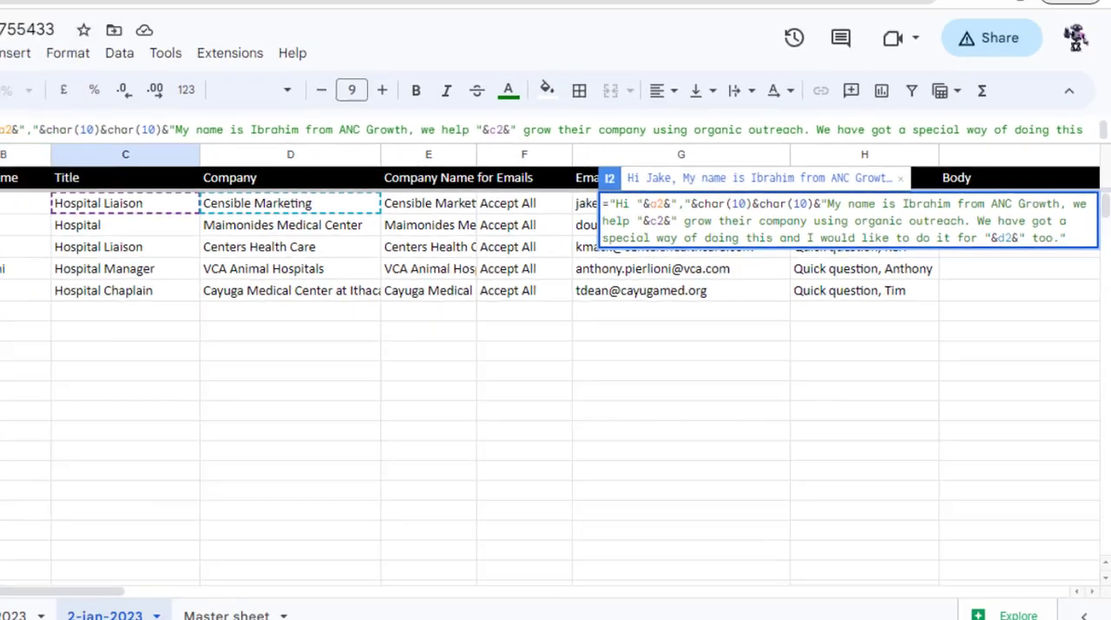
In the Google Docs template, copy the line "Are you available for a quick 15-minute call this week?"
click(299, 8)
click(366, 395)
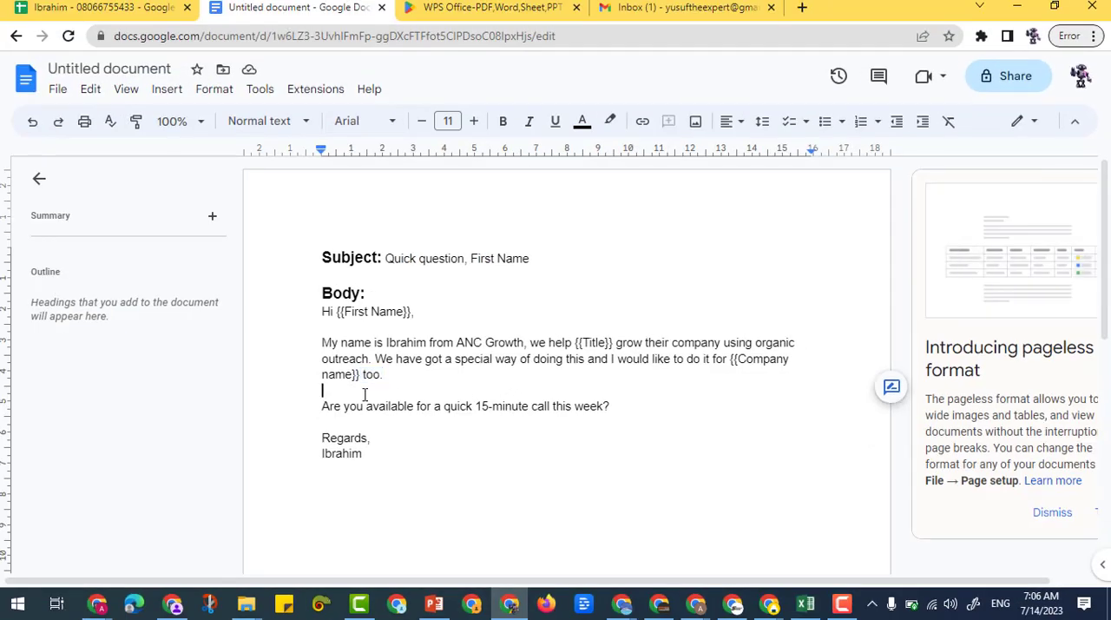
click(393, 376)
click(355, 389)
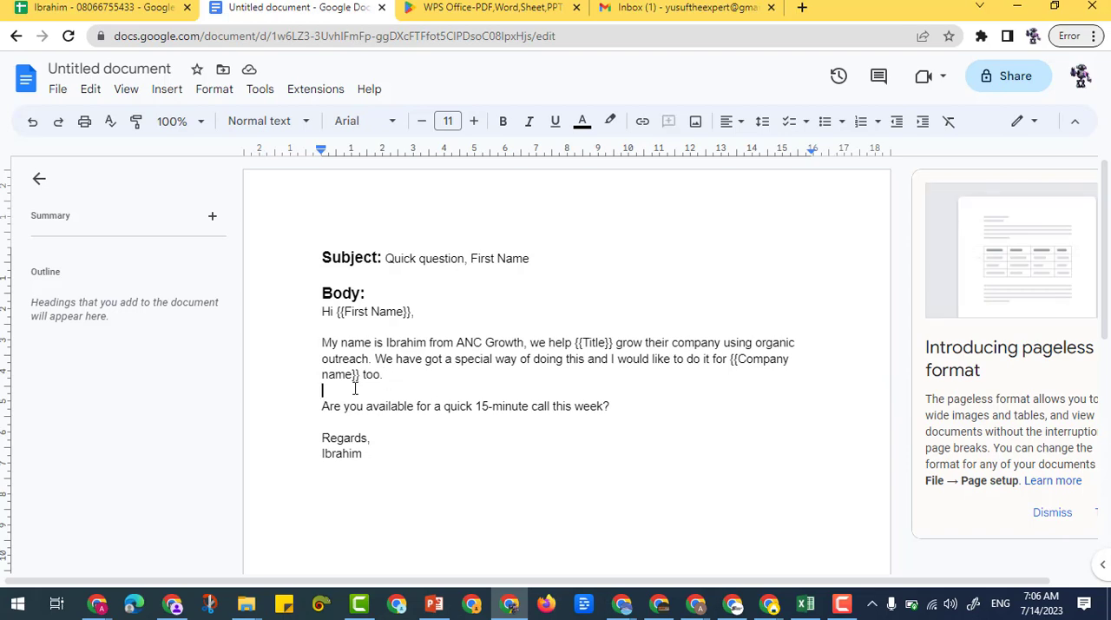
click(319, 405)
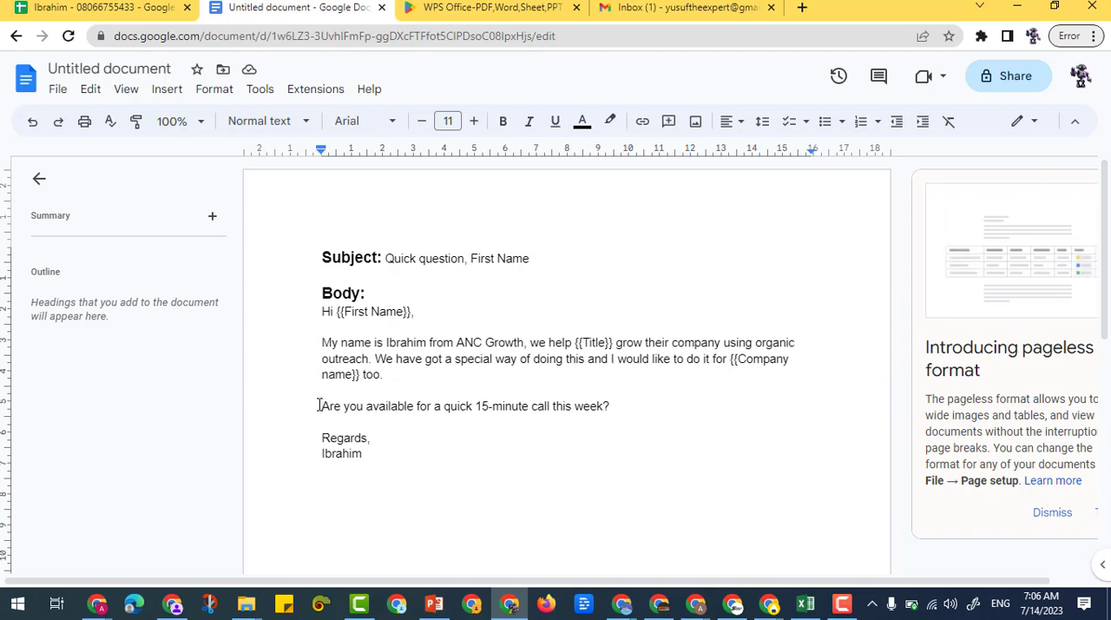
drag(323, 406, 627, 411)
right_click(589, 405)
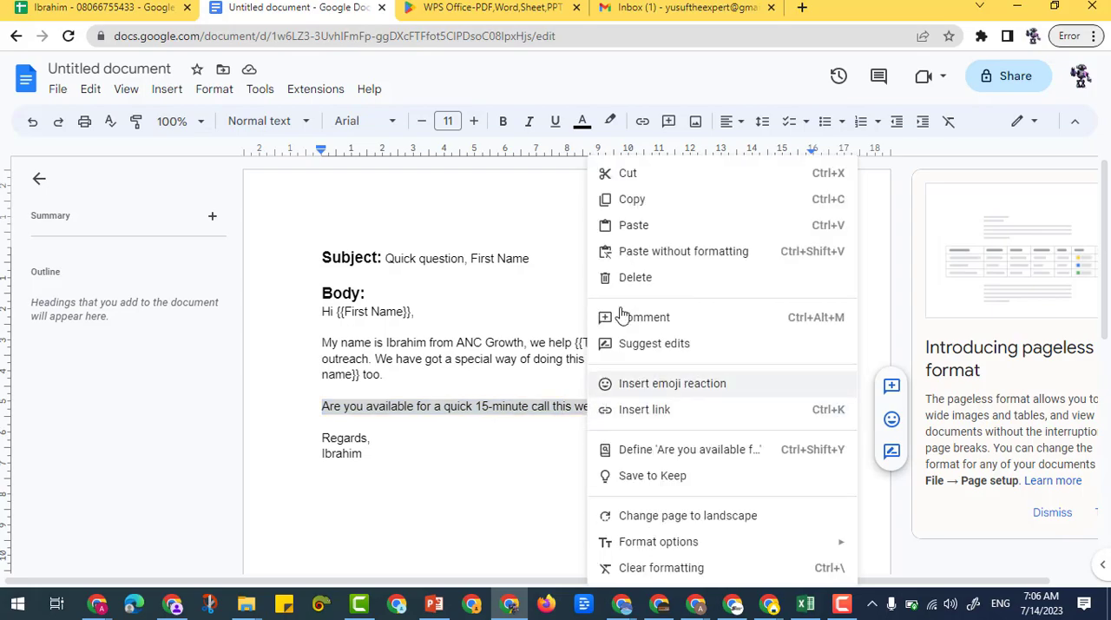
click(630, 208)
Back in Google Sheets, append a line break, &char(10), after " too." in the I2 formula
click(110, 10)
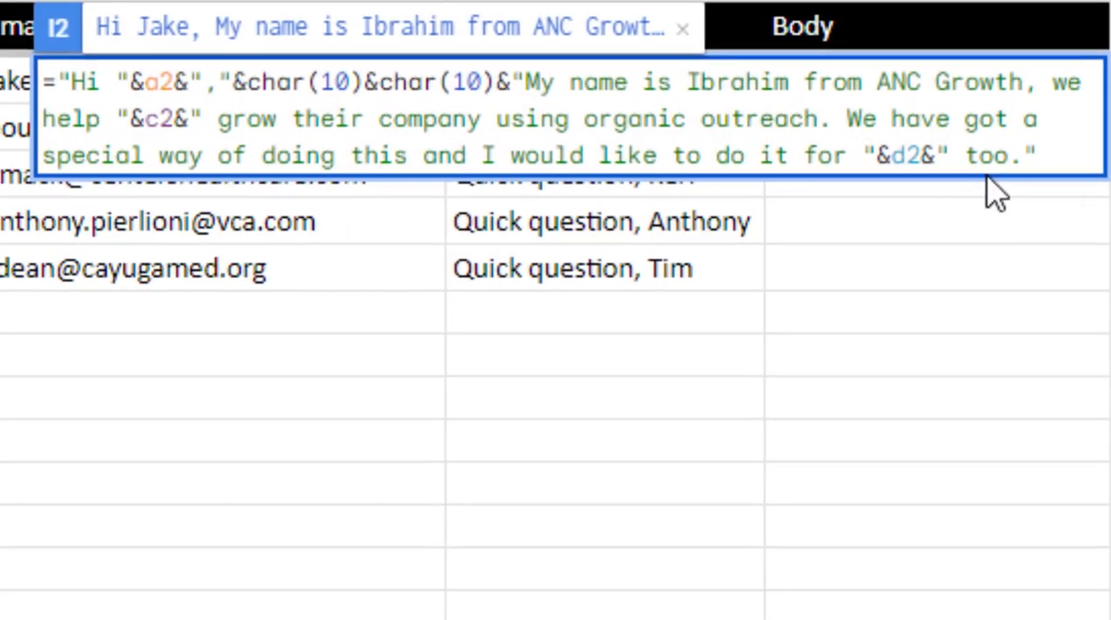
text(&)
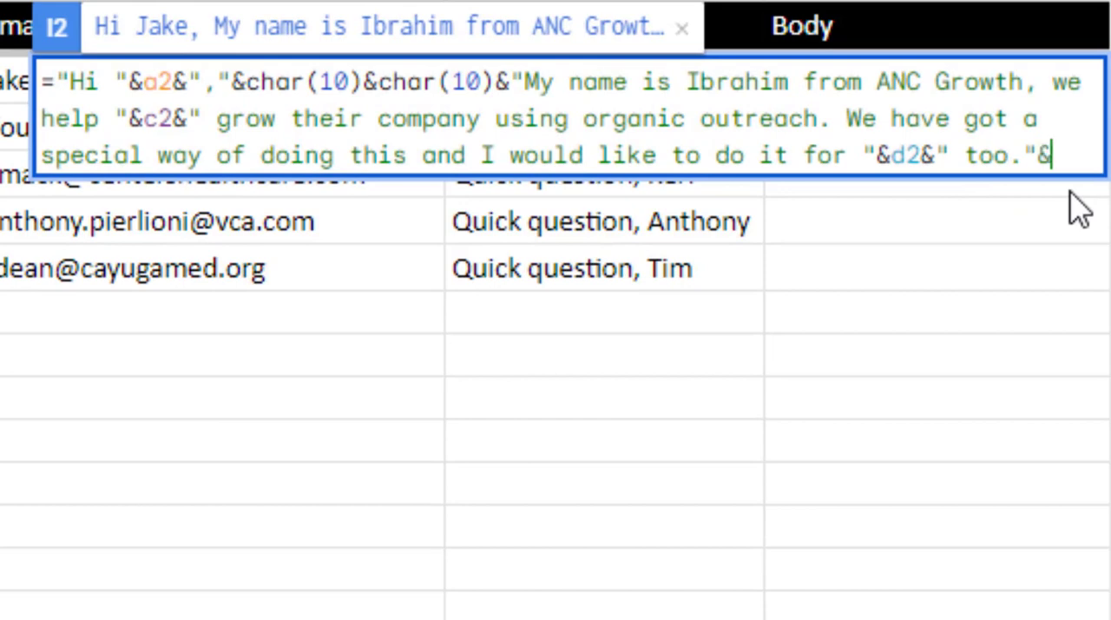
text(char)
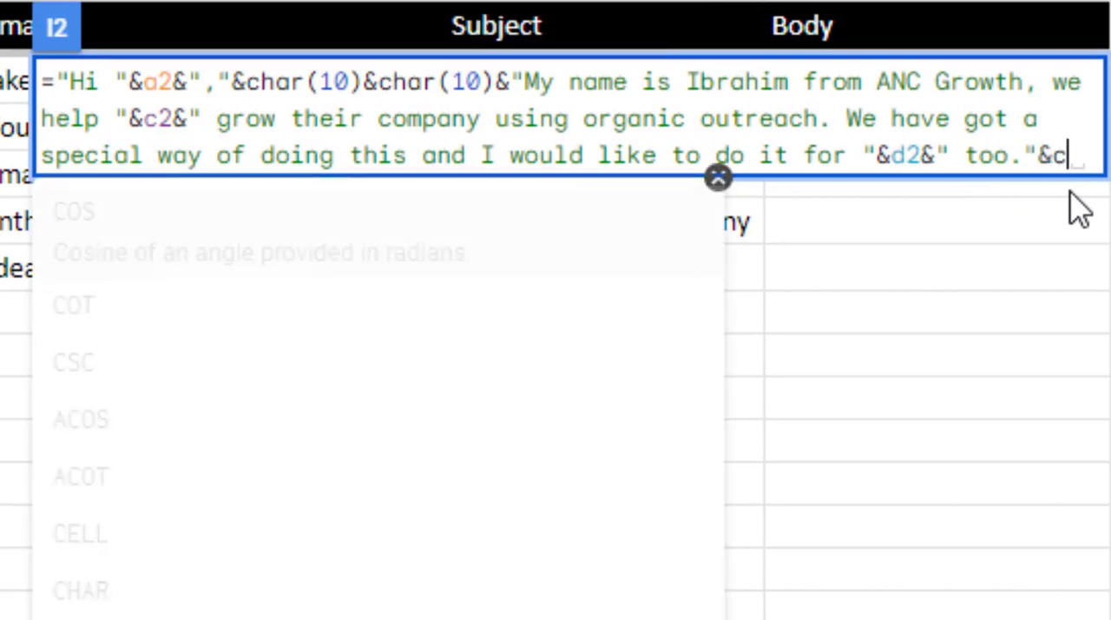
text(())
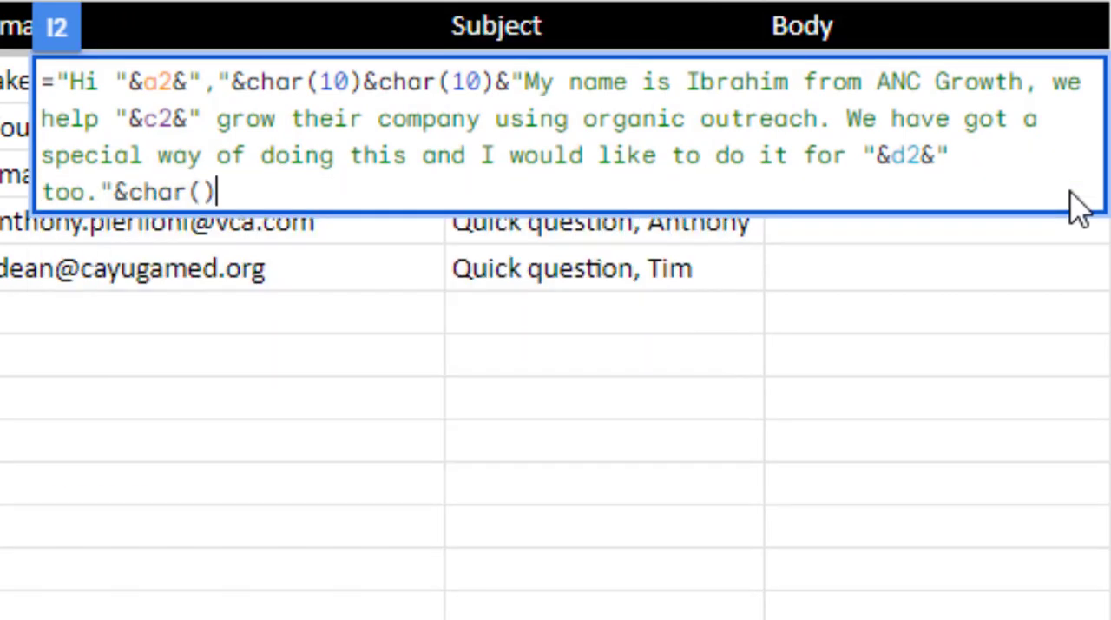
key(Left)
text(10))
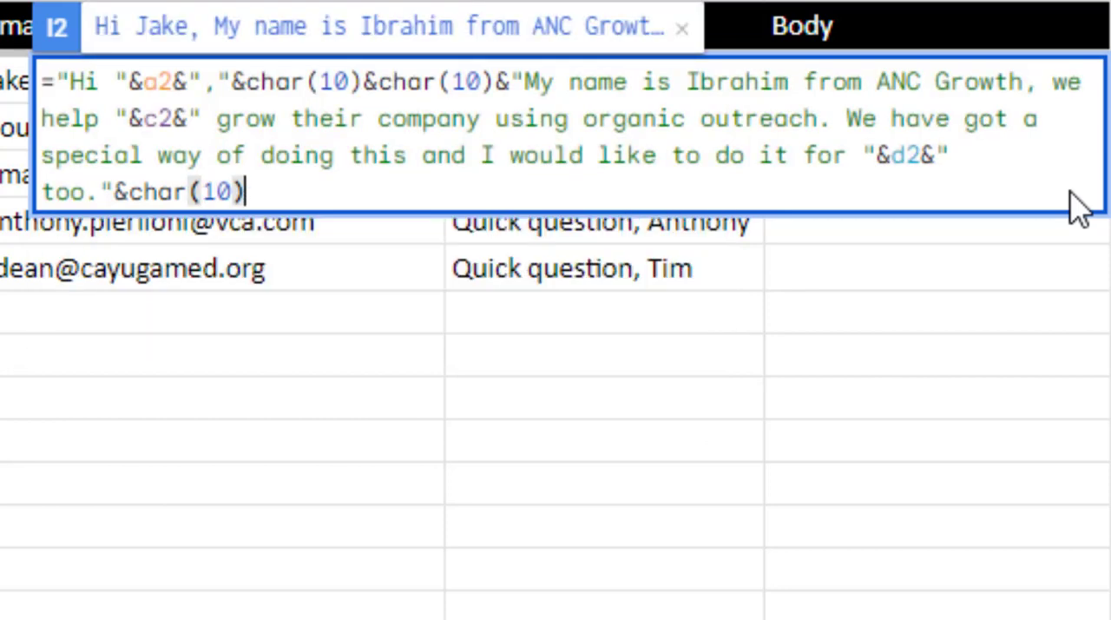
text(&)
Append another &char(10) to the I2 formula to form a blank line below the first body paragraph
key(BackSpace)
text(&char)
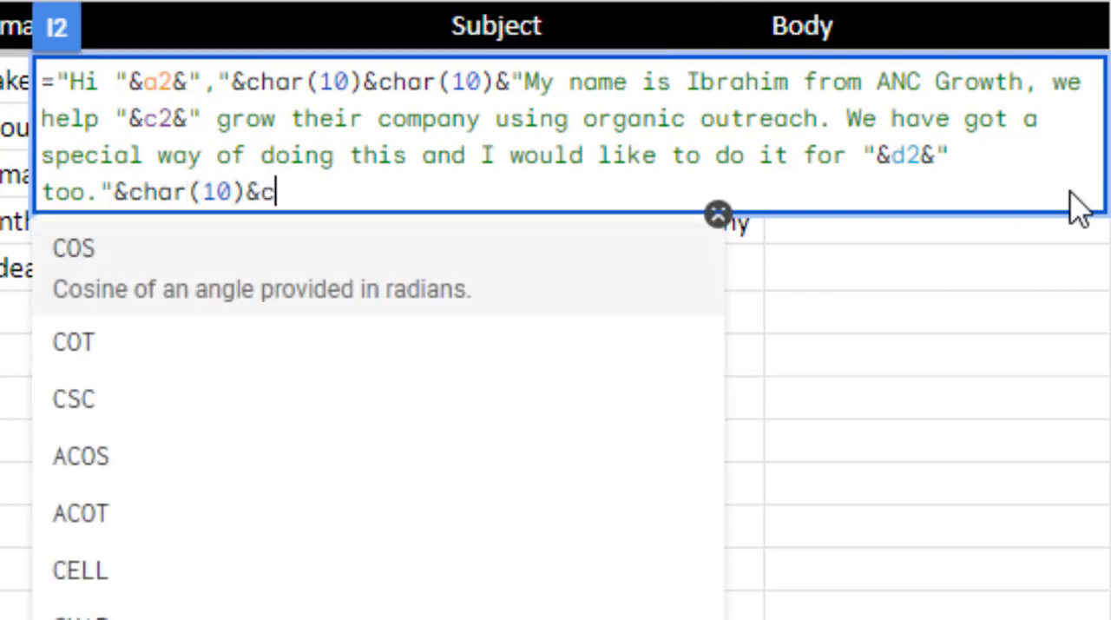
text(())
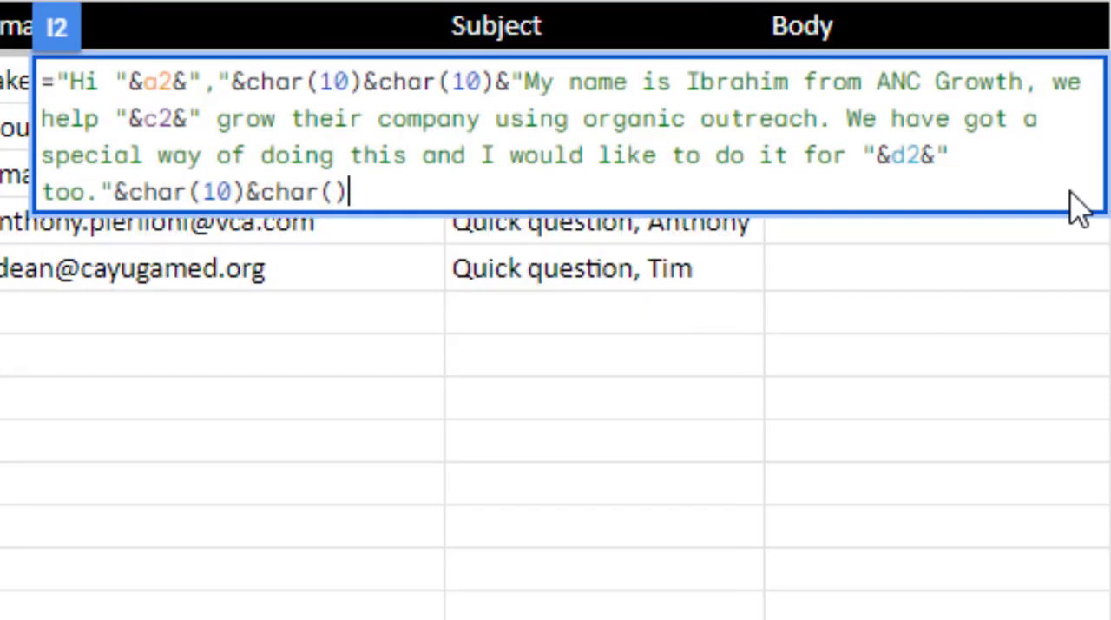
key(Left)
text(10)
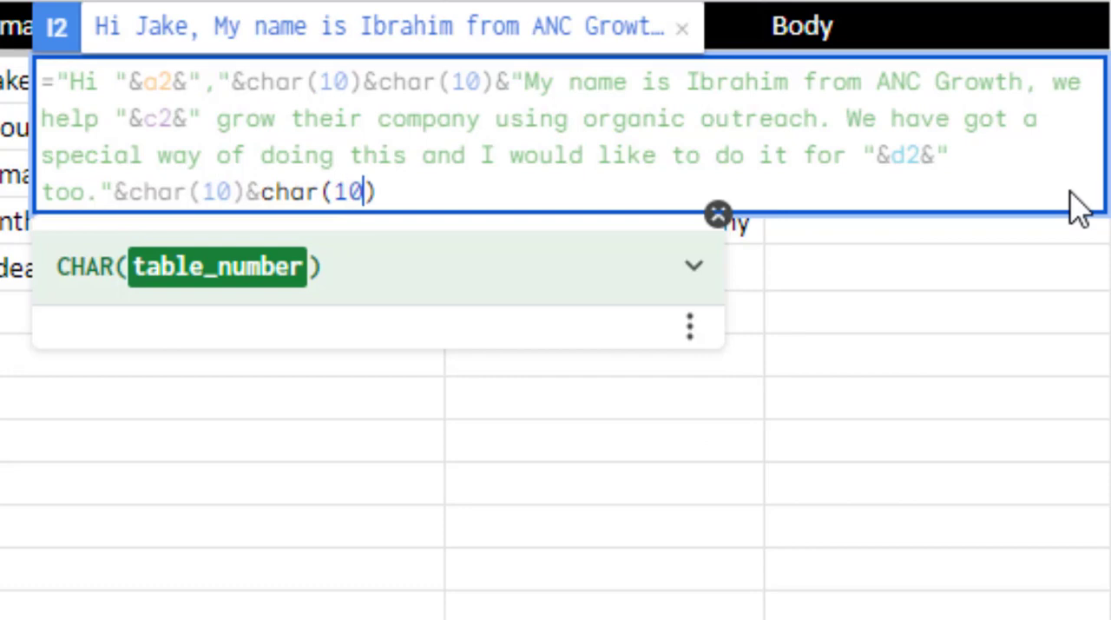
Append the copied line "Are you available for a quick 15-minute call this week?" as joined quoted text to the I2 formula
key(Right)
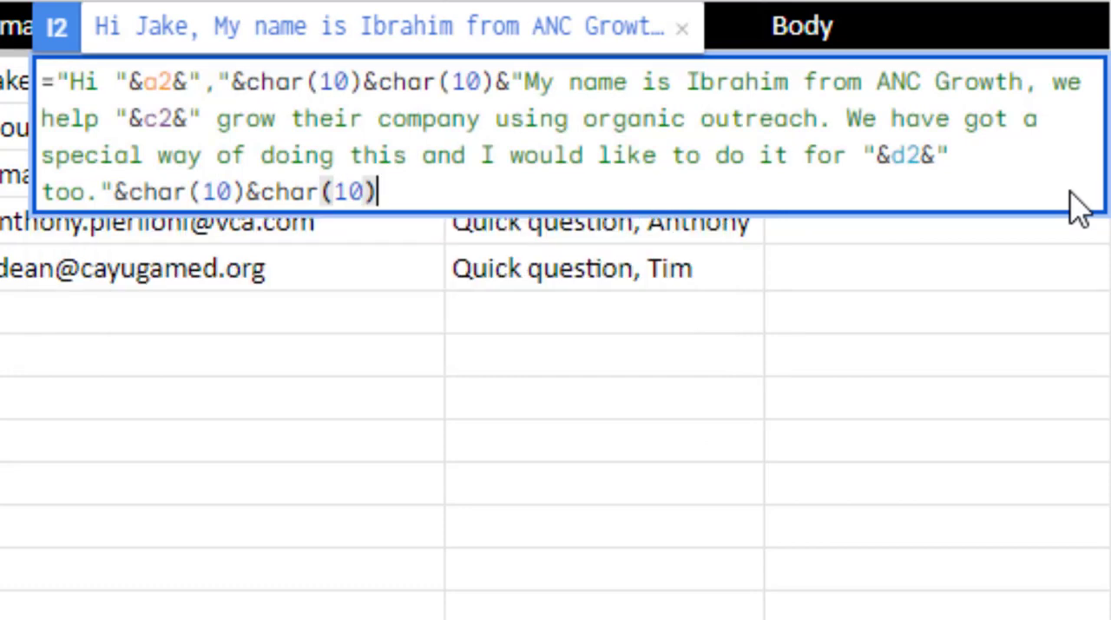
text(&"")
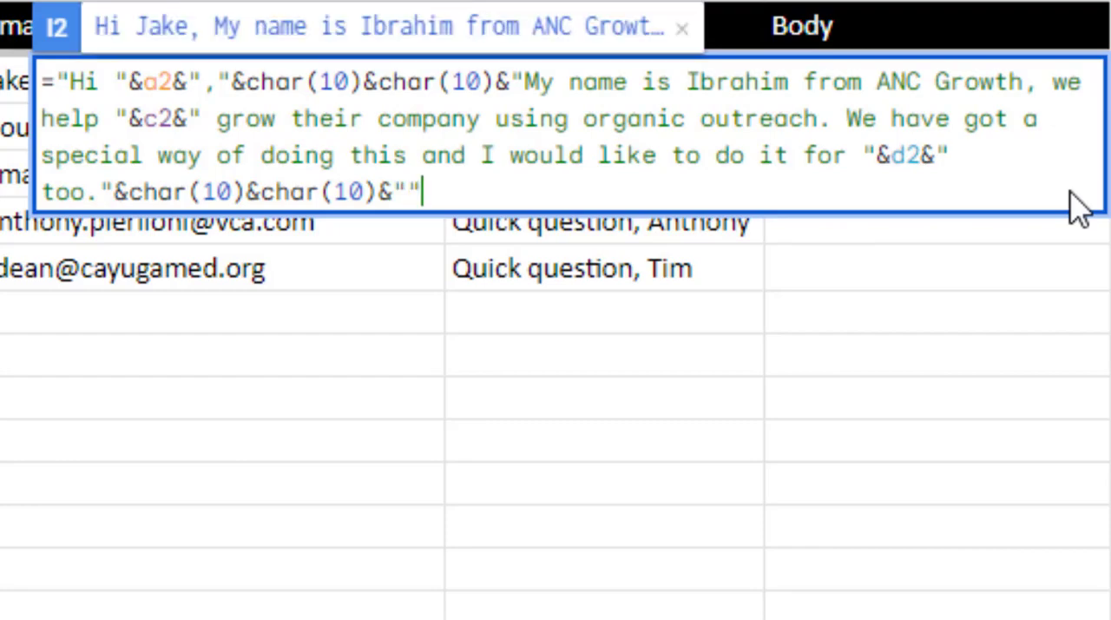
key(ctrl+v)
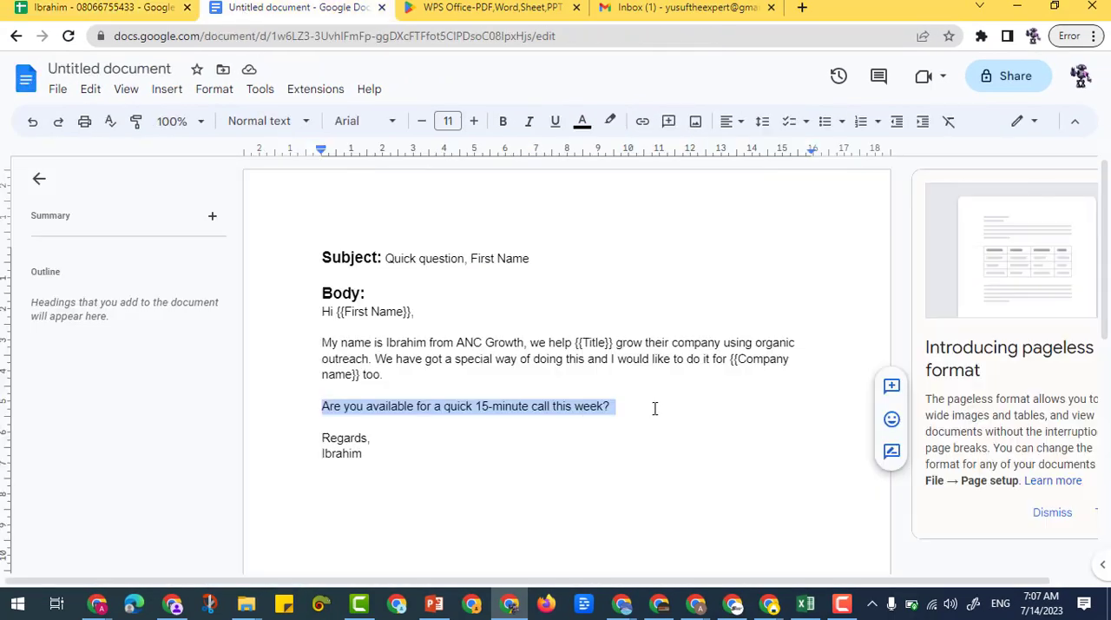
Check the spacing above "Regards," in the Google Docs template, and in Google Sheets append &char(10) after "this week?" in the I2 formula
click(638, 407)
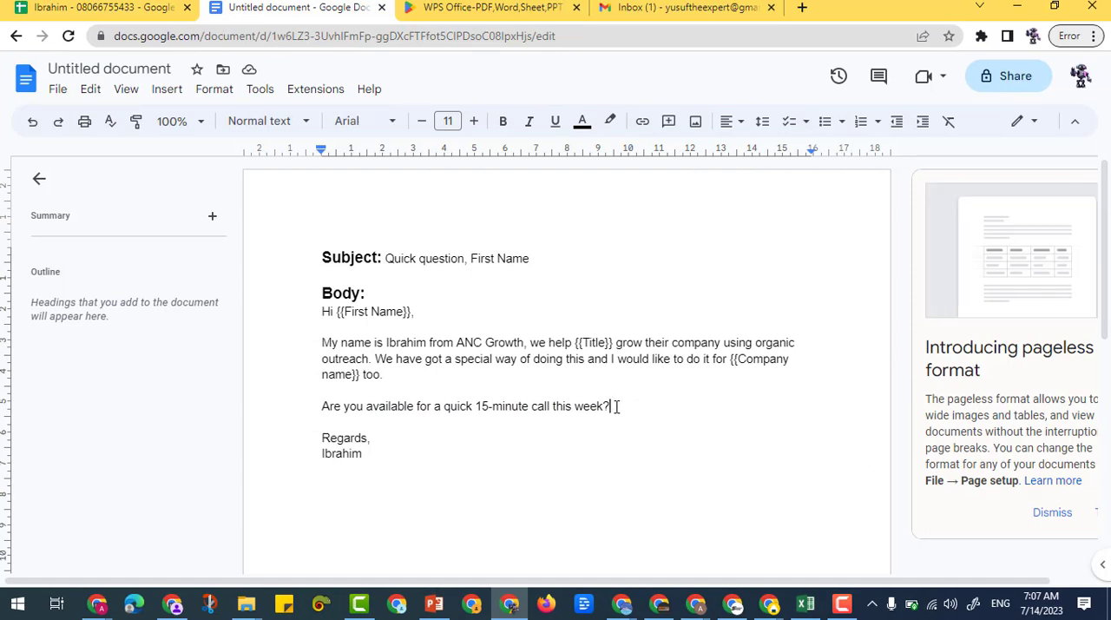
click(488, 423)
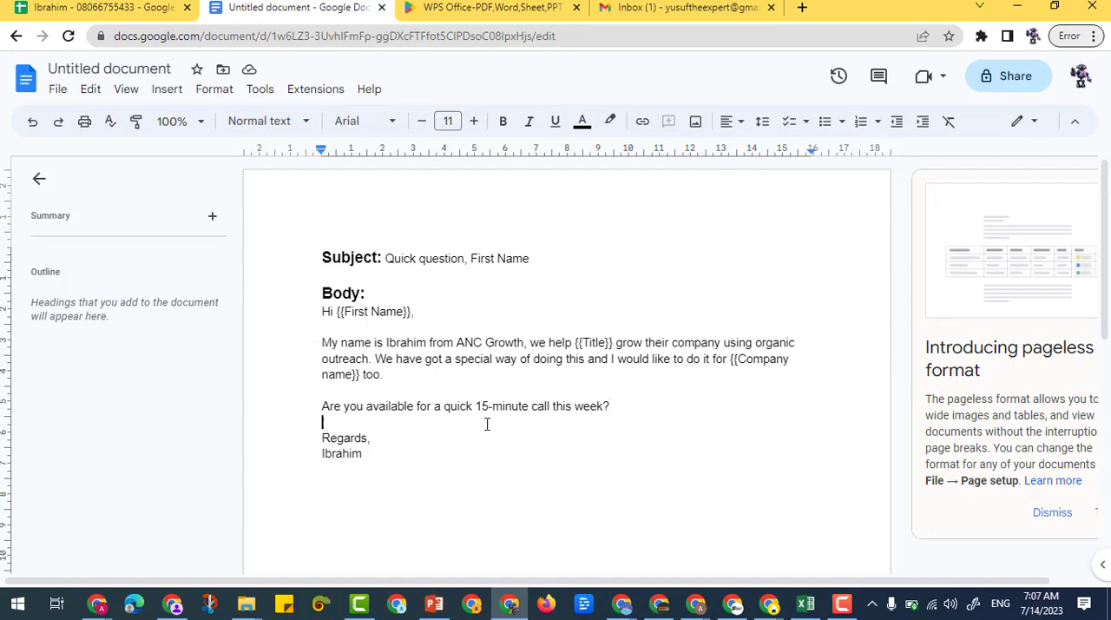
click(313, 444)
click(176, 6)
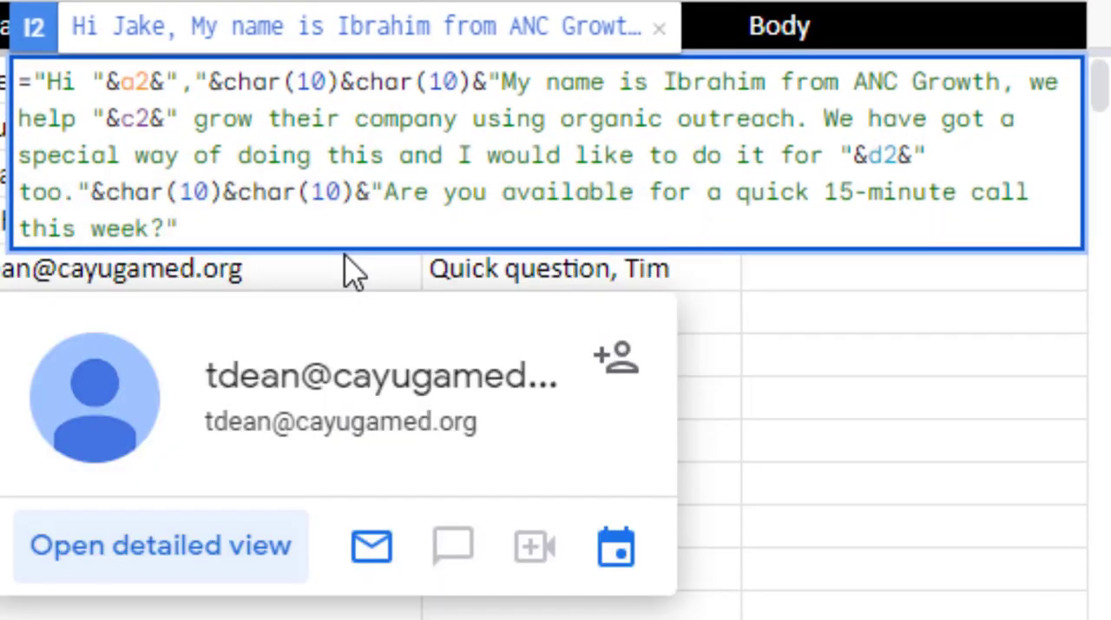
text(&)
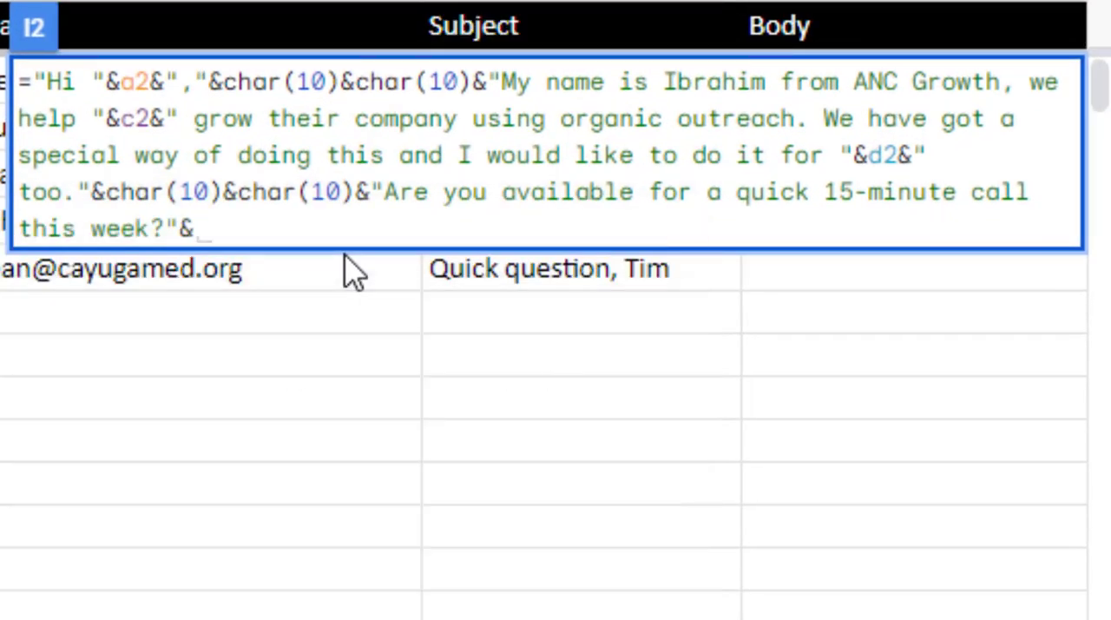
text(char)
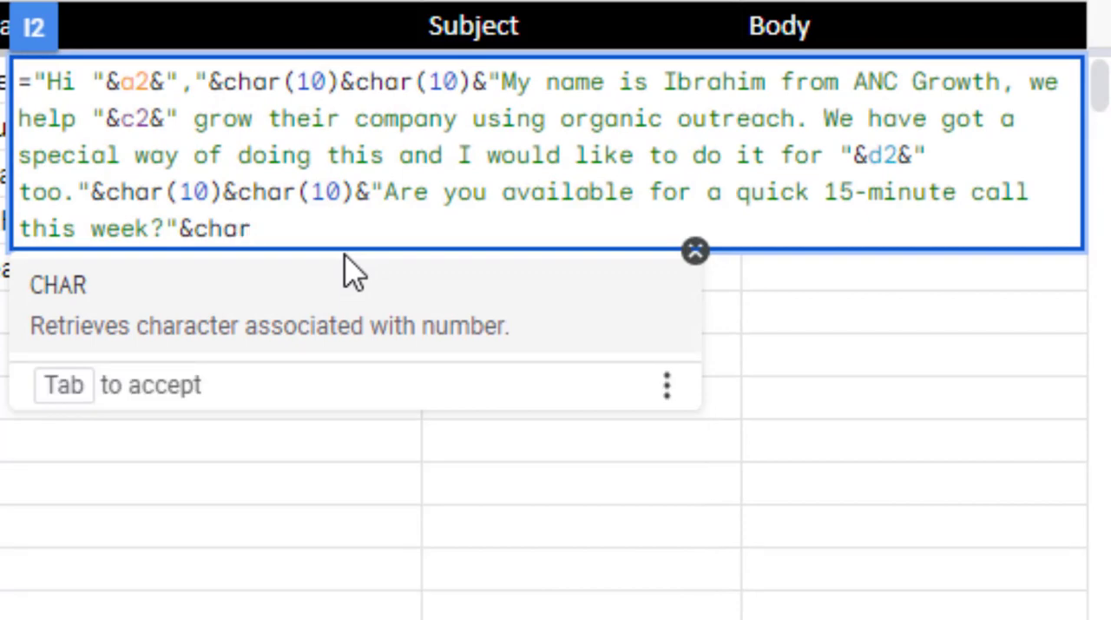
text(())
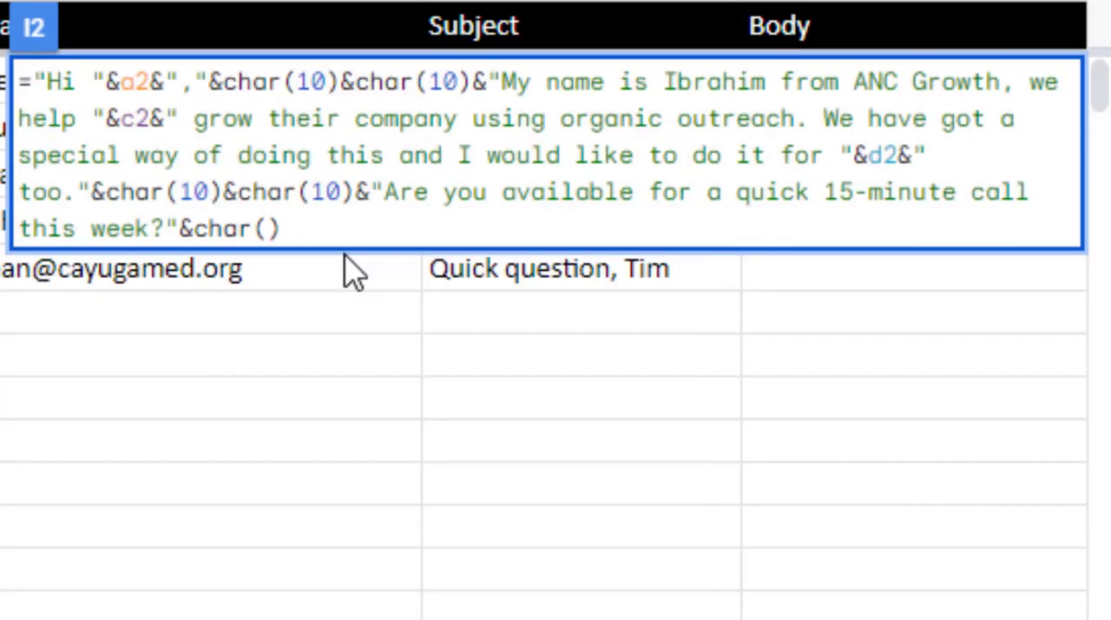
key(Left)
text(10)
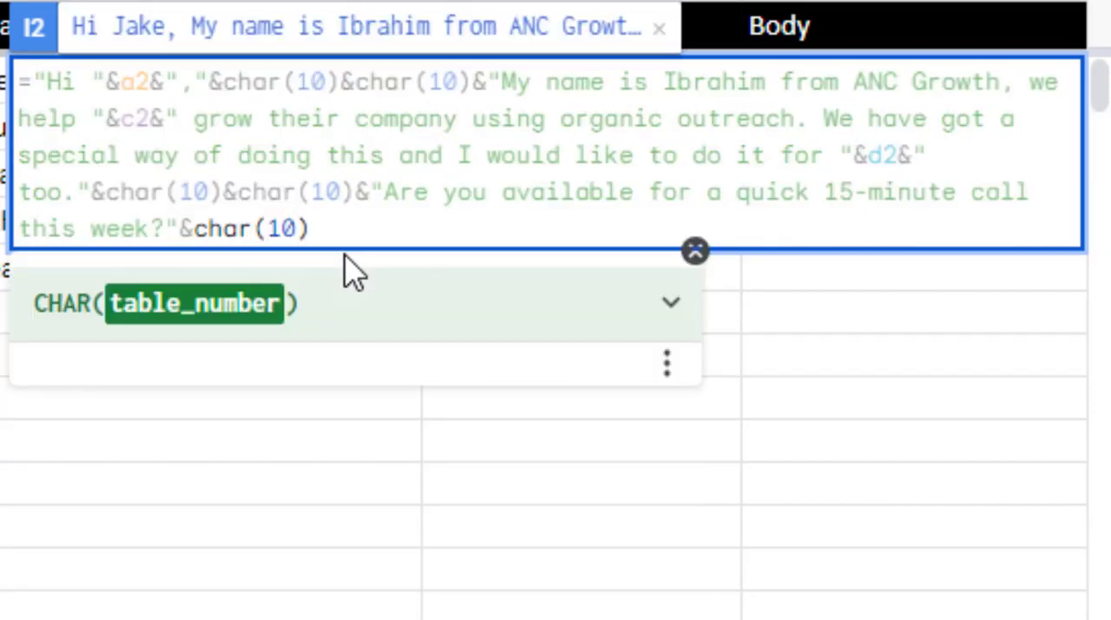
key(Right)
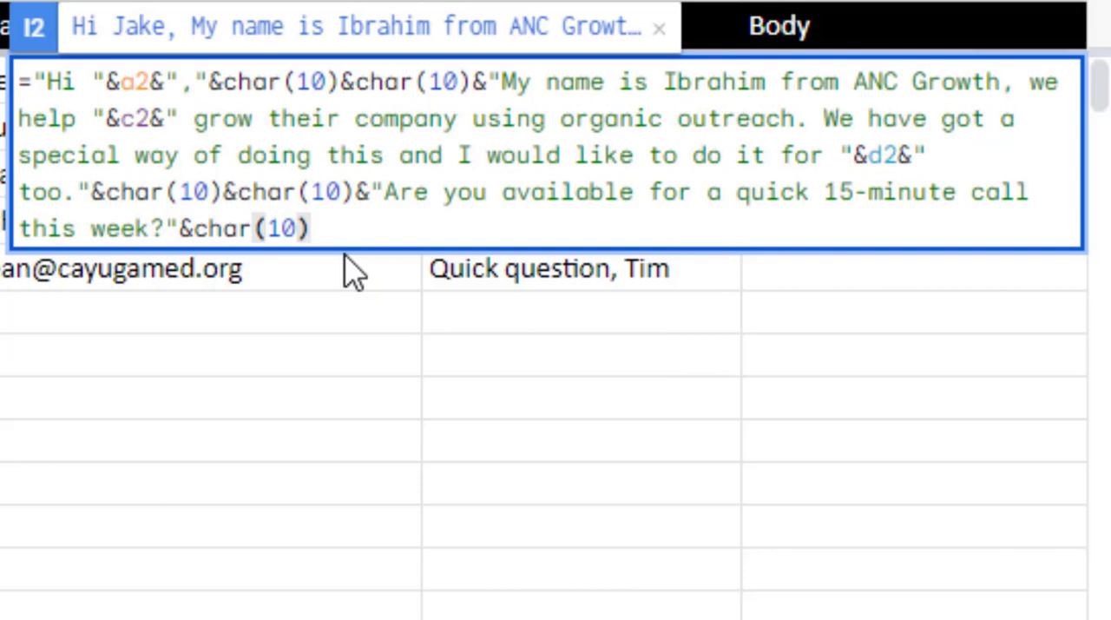
Append a second &char(10) to the I2 formula to form a blank line below the call question
text(&)
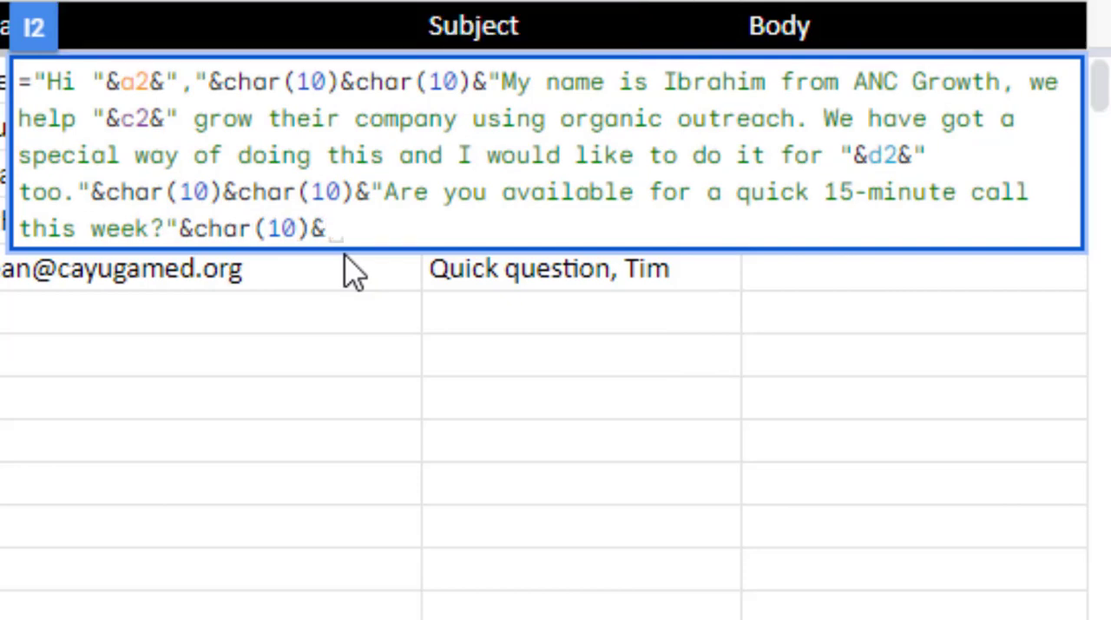
text(char)
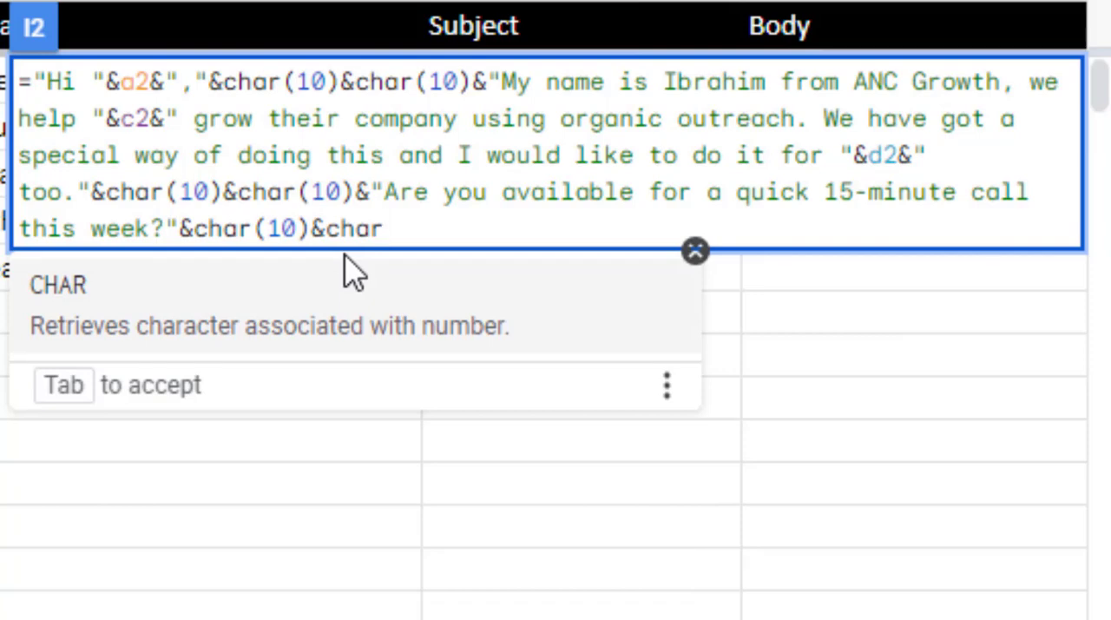
text(())
key(Left)
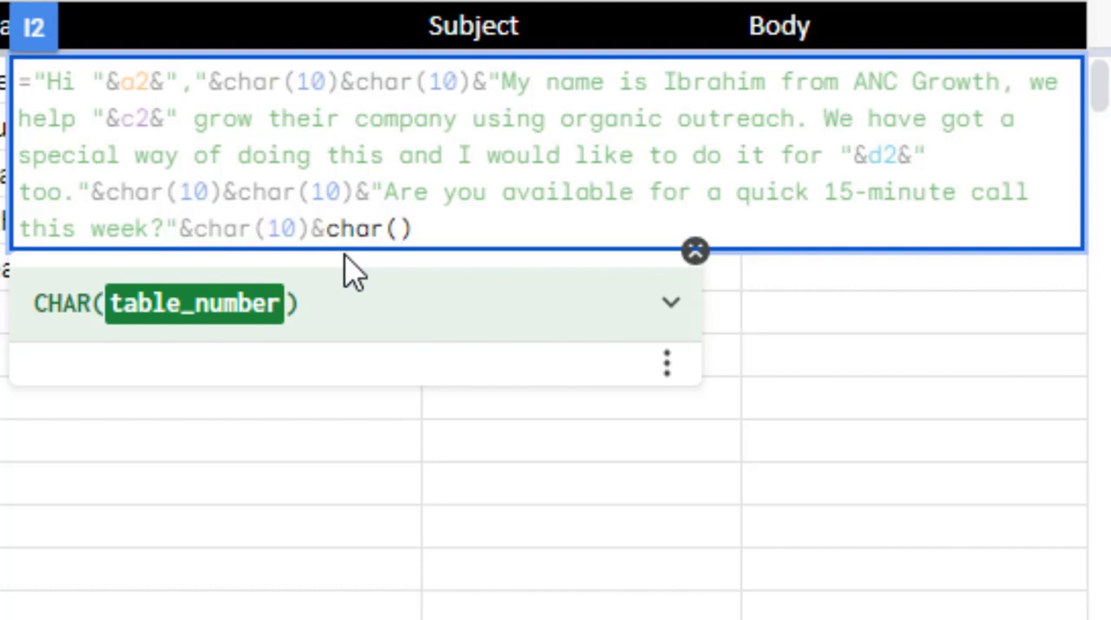
text(1)
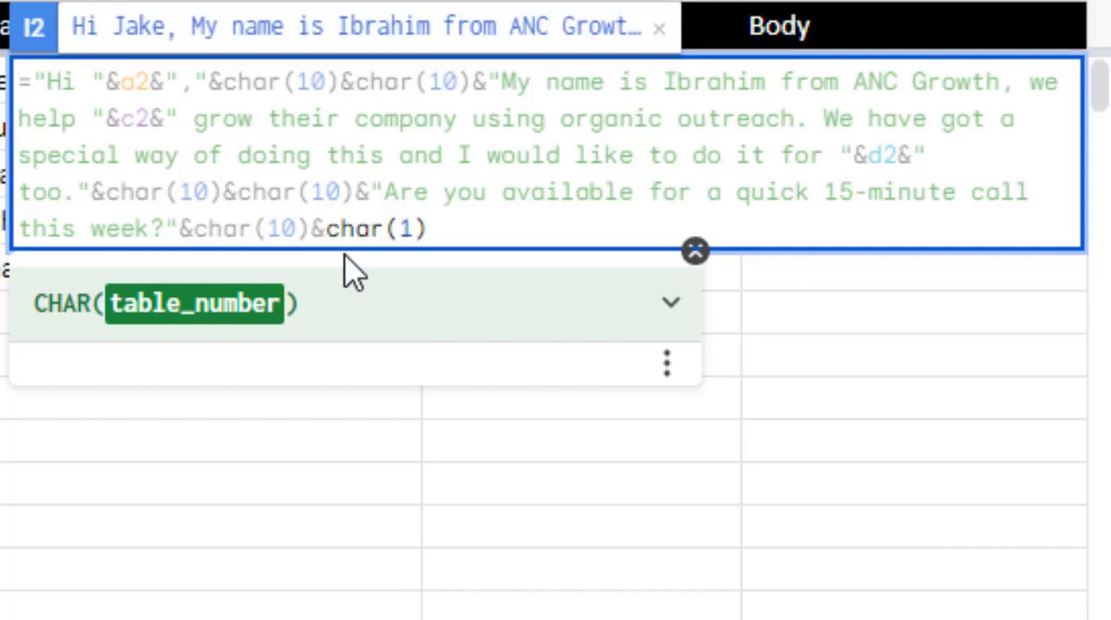
text(0)
click(499, 228)
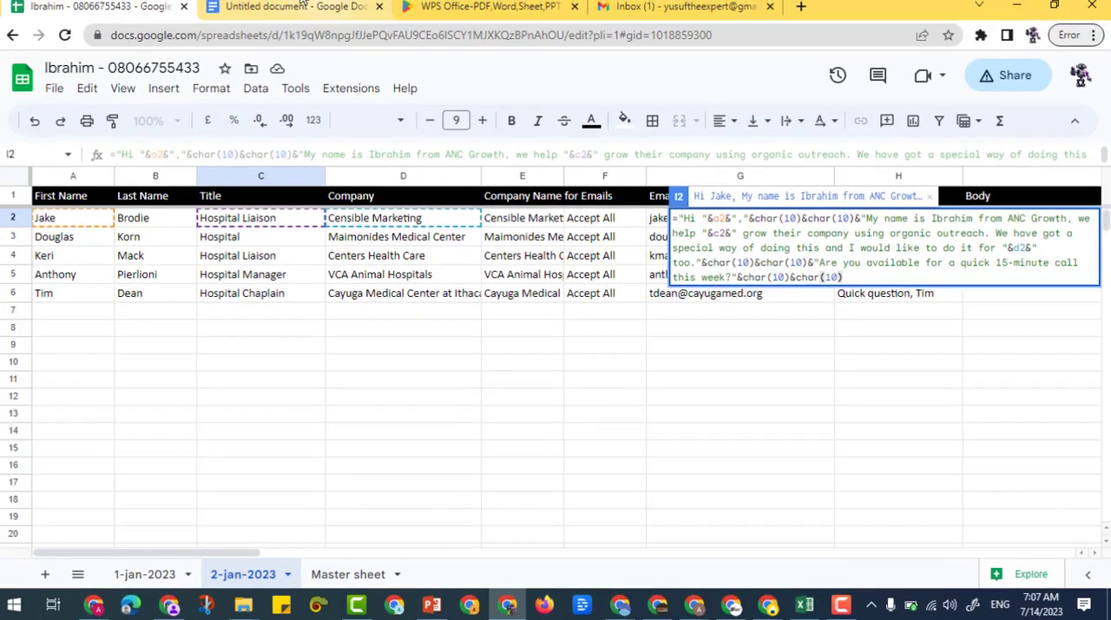
In the Google Docs template, copy the closing line "Regards," below the call question
click(291, 8)
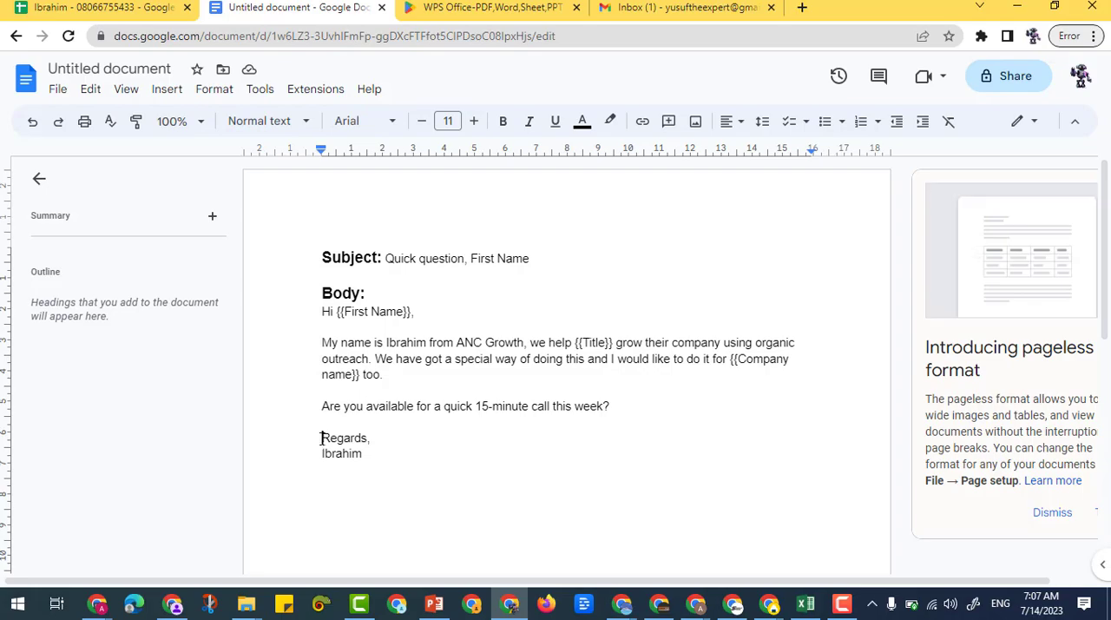
drag(319, 437, 372, 439)
right_click(368, 438)
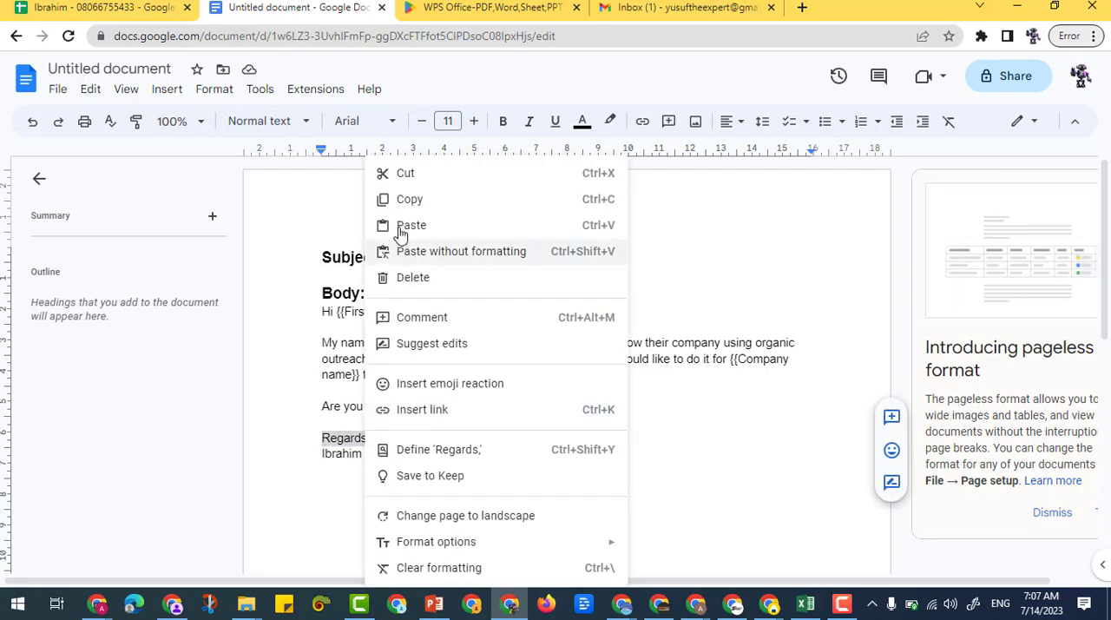
click(408, 200)
Back in Google Sheets, join the copied "Regards," as quoted text to the end of the I2 formula
click(155, 13)
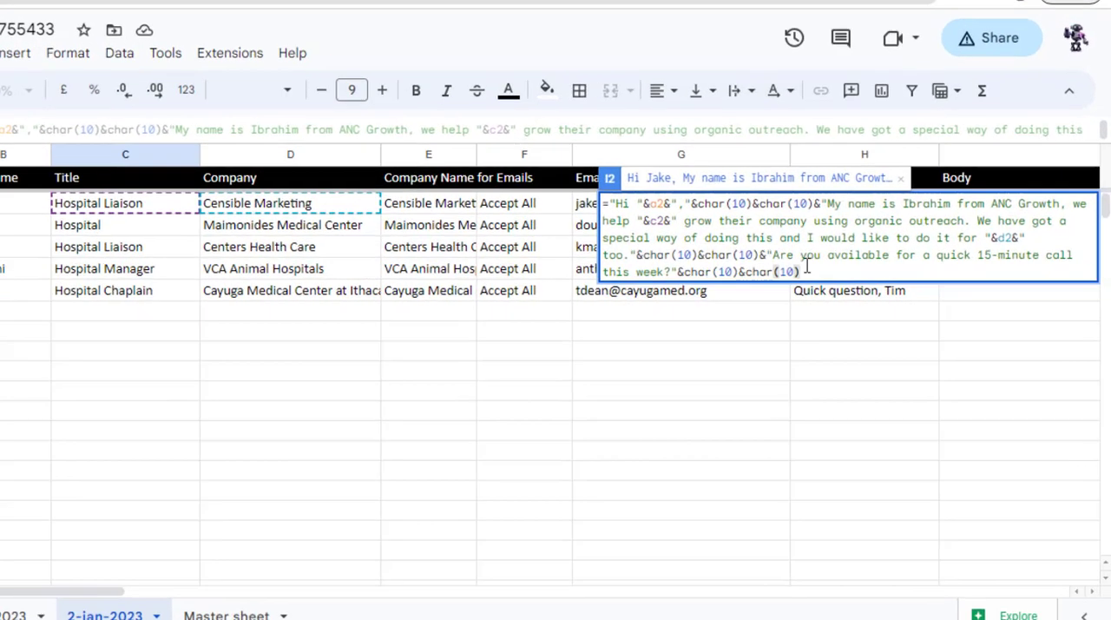
text(&)
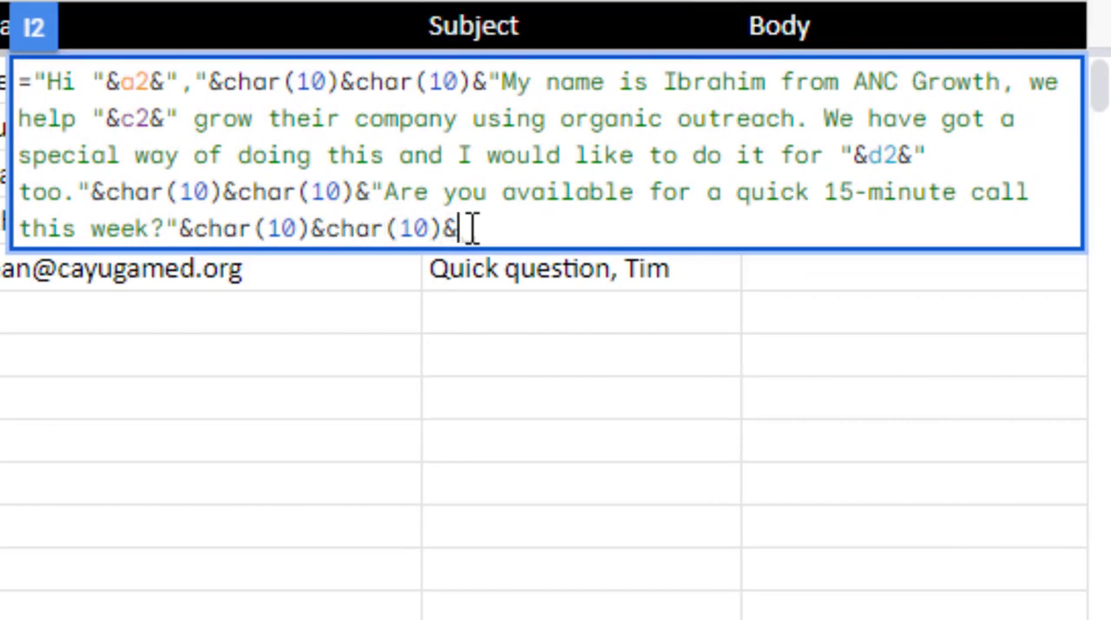
text("")
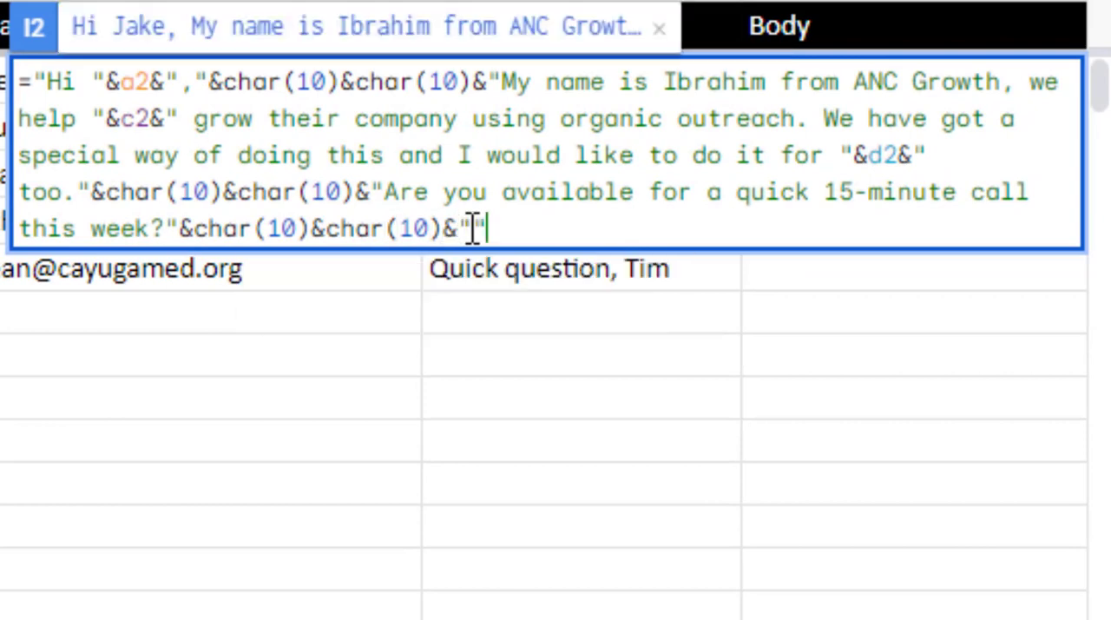
text(Regards,)
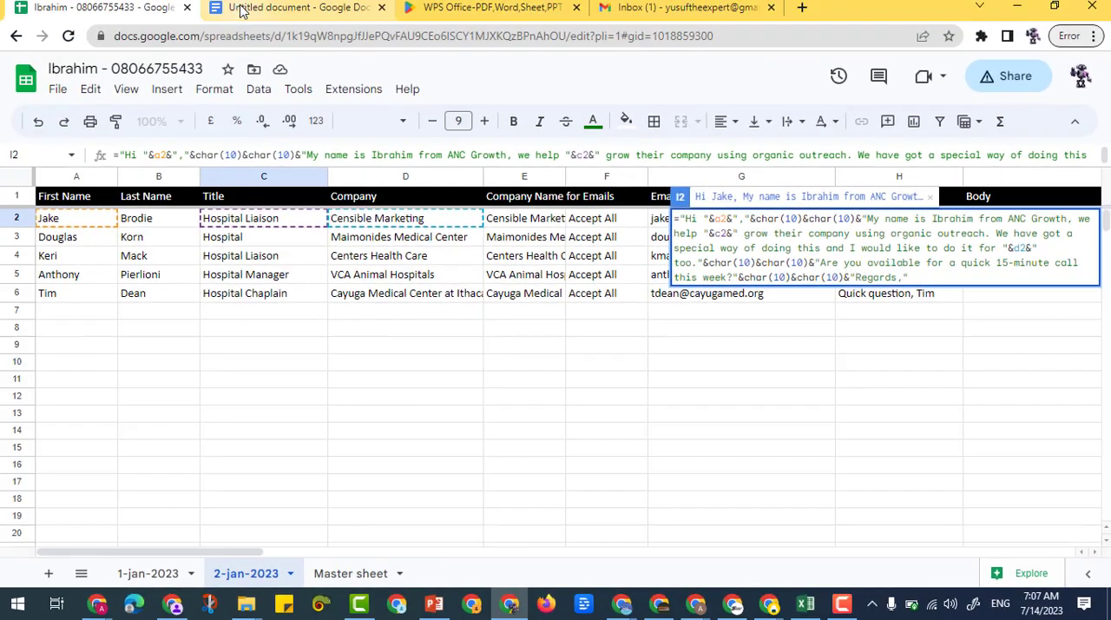
In the Google Docs template, copy the sender's name from the line below "Regards,"
click(243, 11)
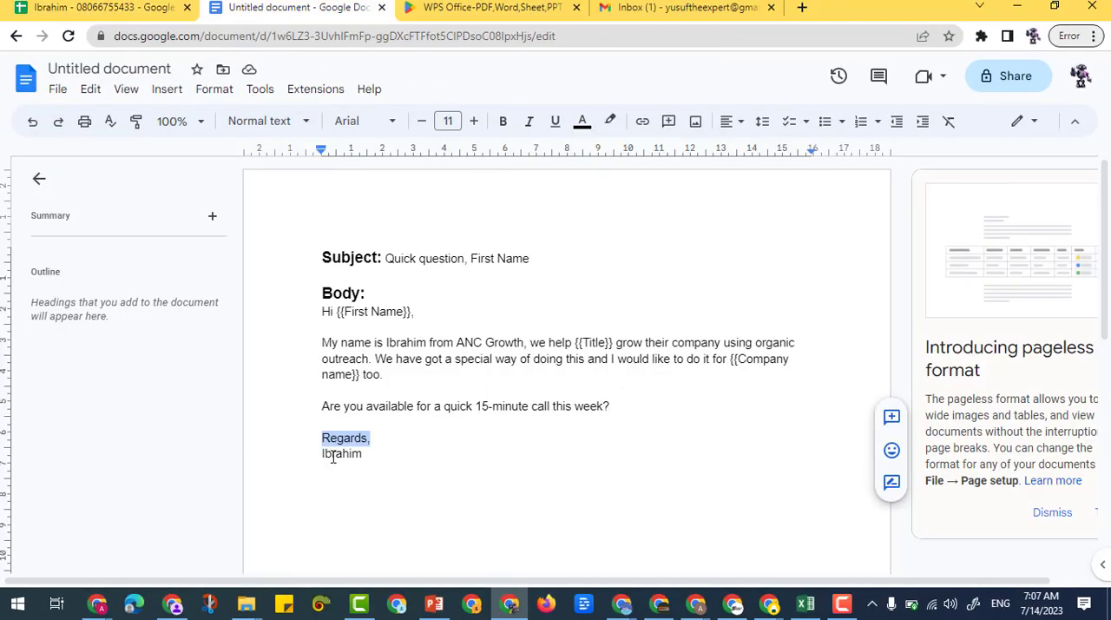
drag(364, 455, 323, 457)
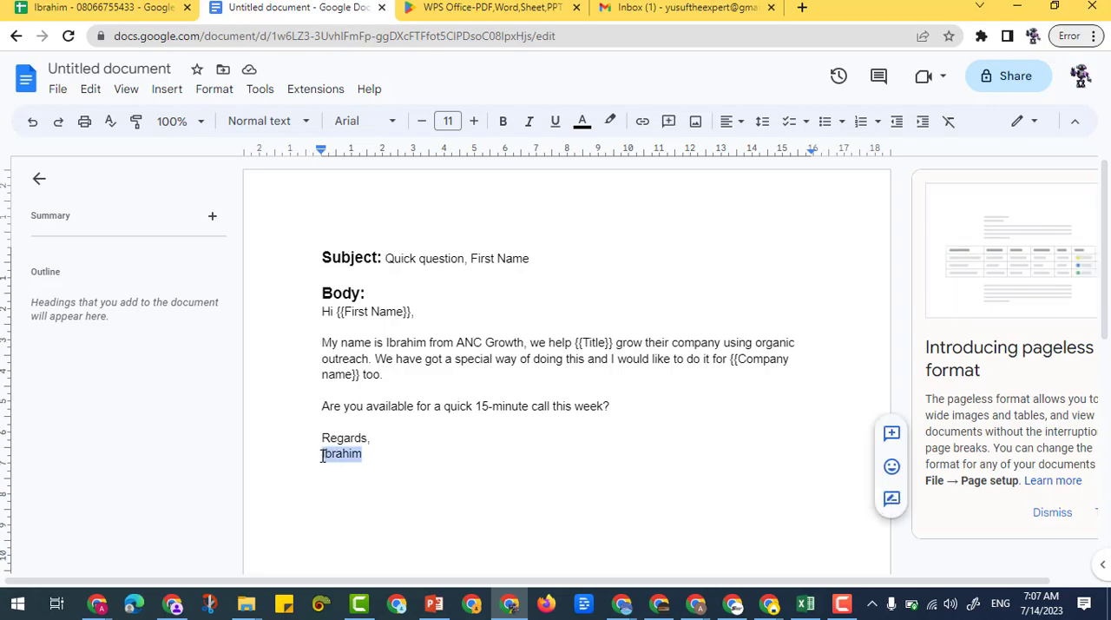
right_click(326, 454)
click(367, 199)
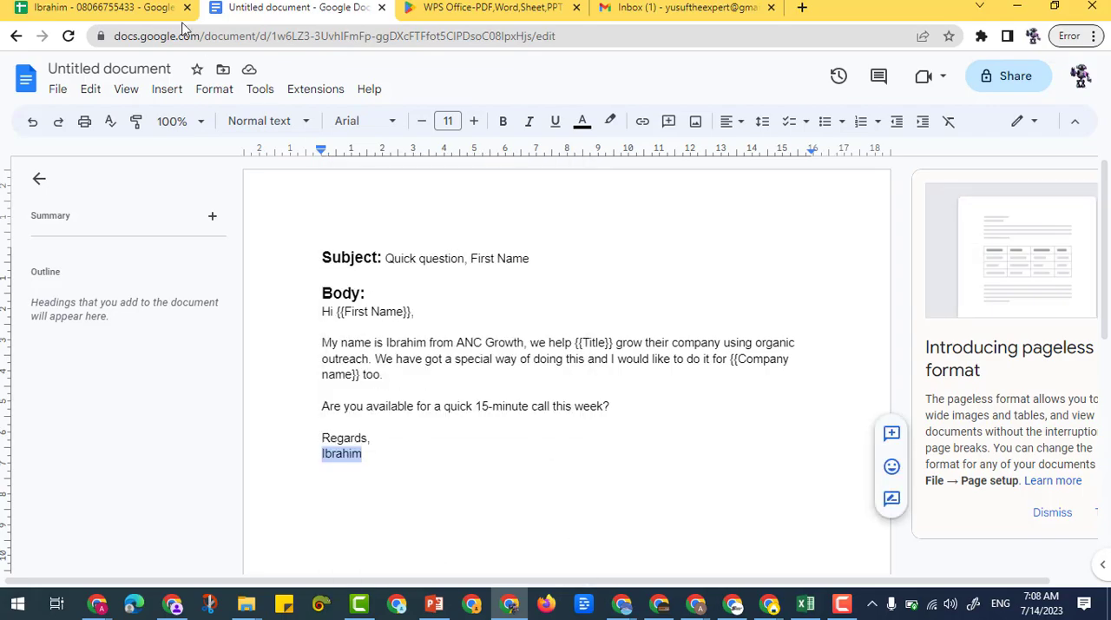
Back in Google Sheets, append a single line break, &char(10), after "Regards," in the I2 formula
click(178, 9)
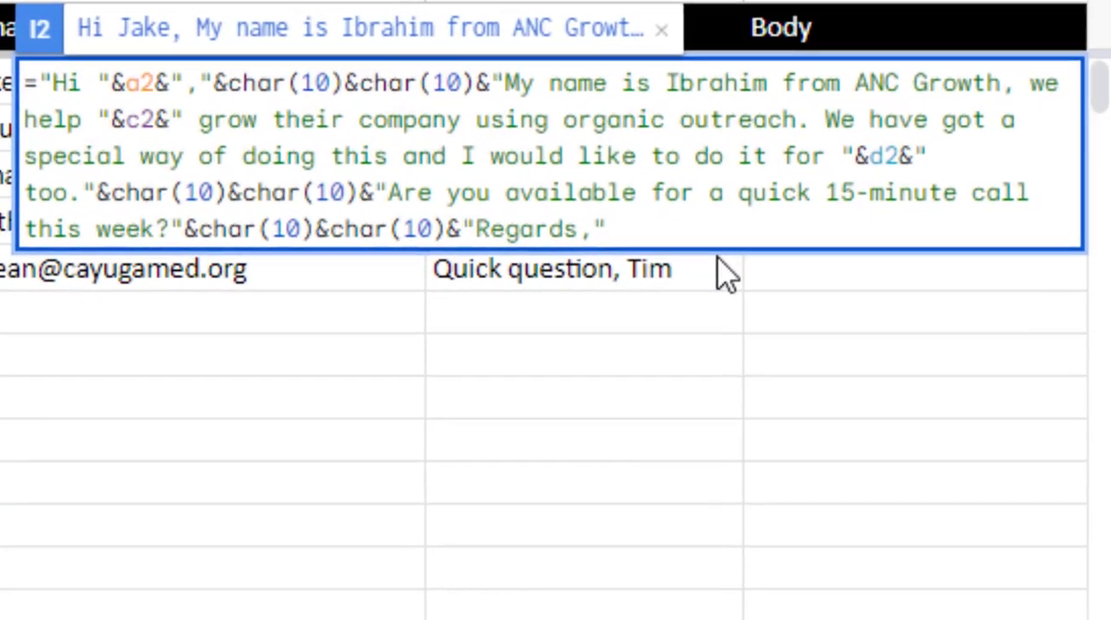
text(&)
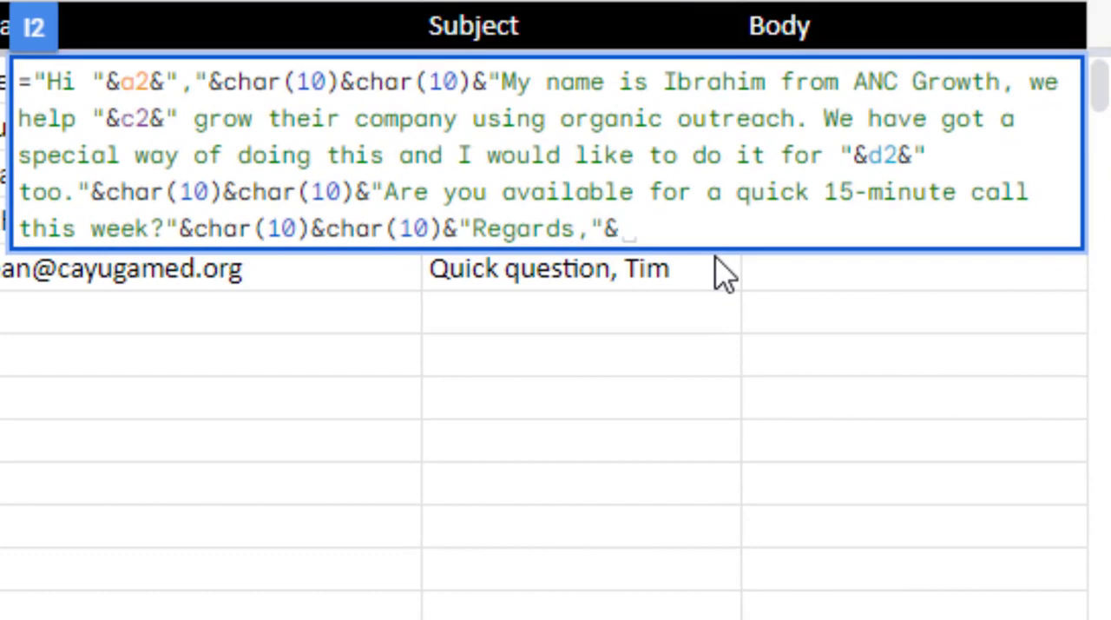
text(char)
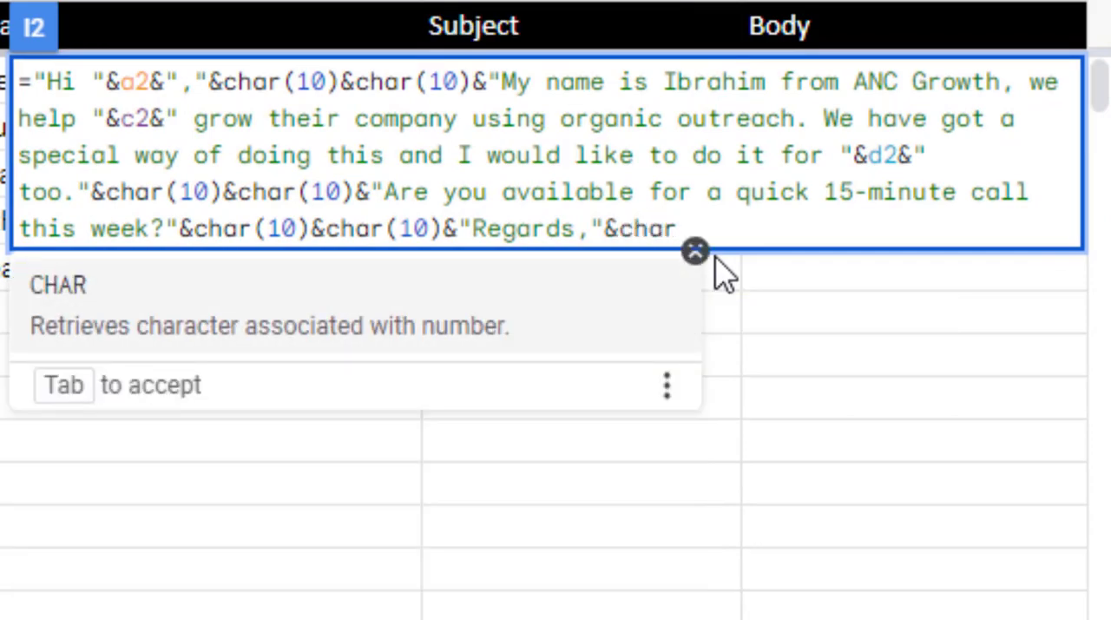
text(())
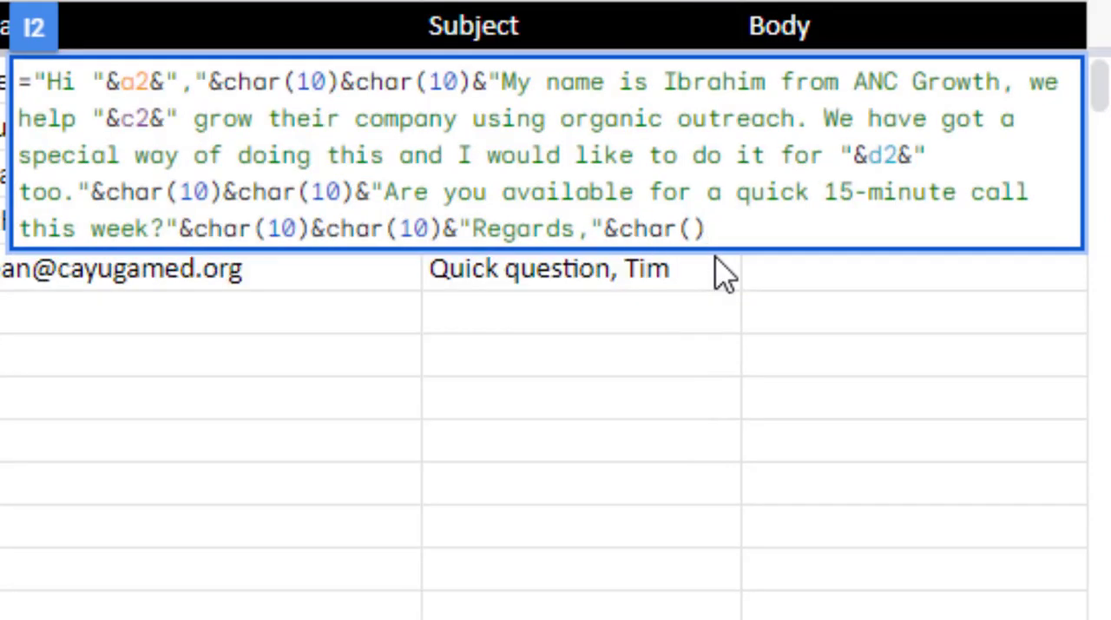
key(Left)
text(10)
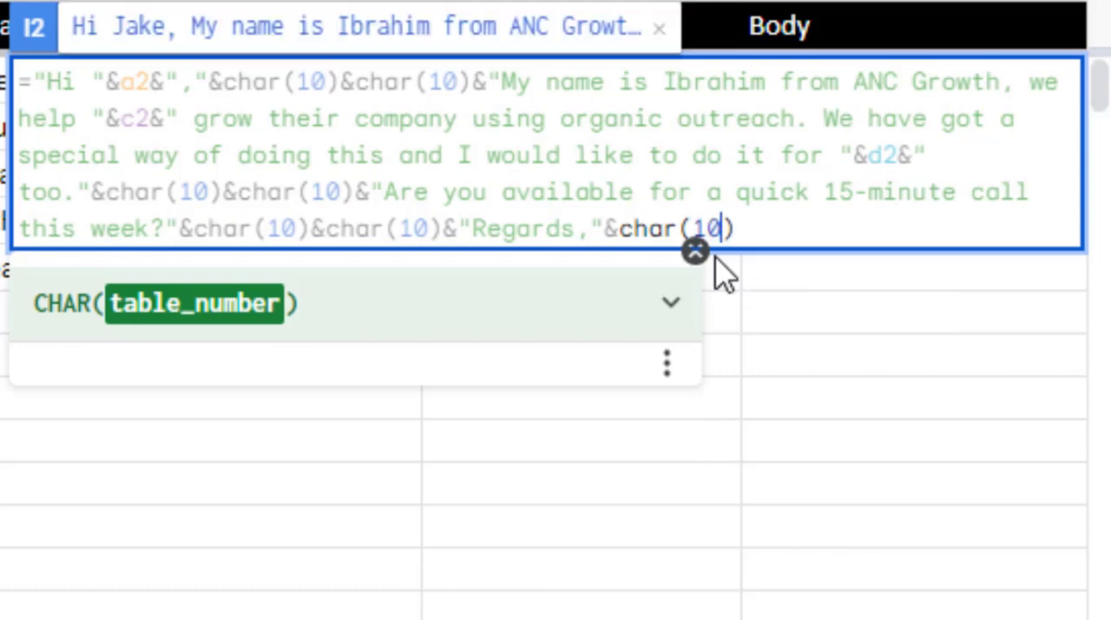
click(769, 231)
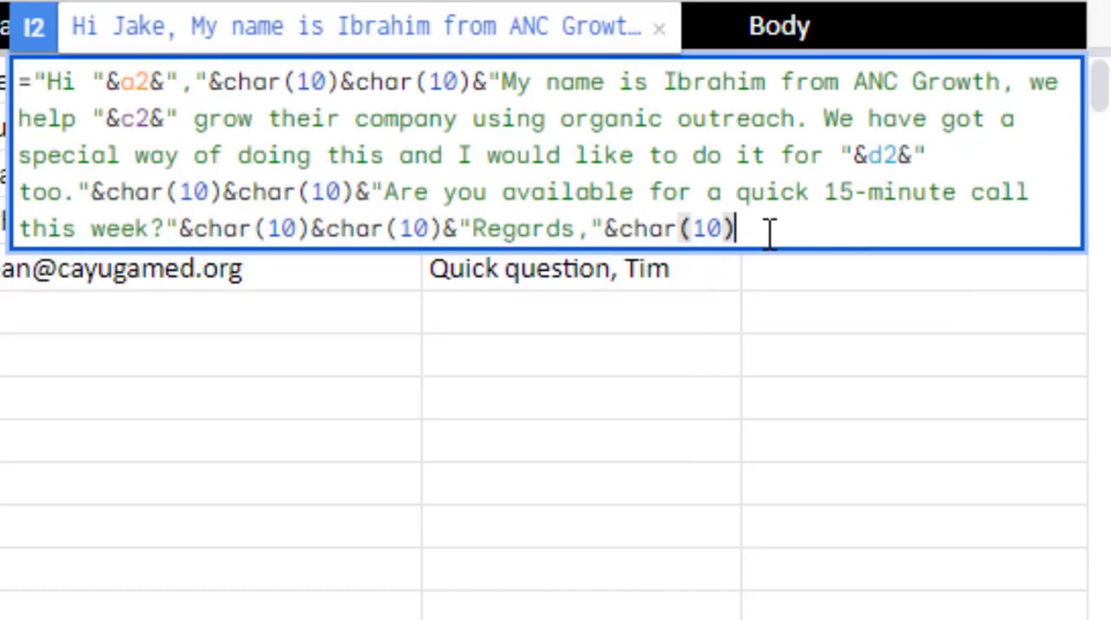
Join the copied sender's name as quoted text to the I2 formula, commit it, and reselect I2 without accepting the suggested auto-fill
text(&")
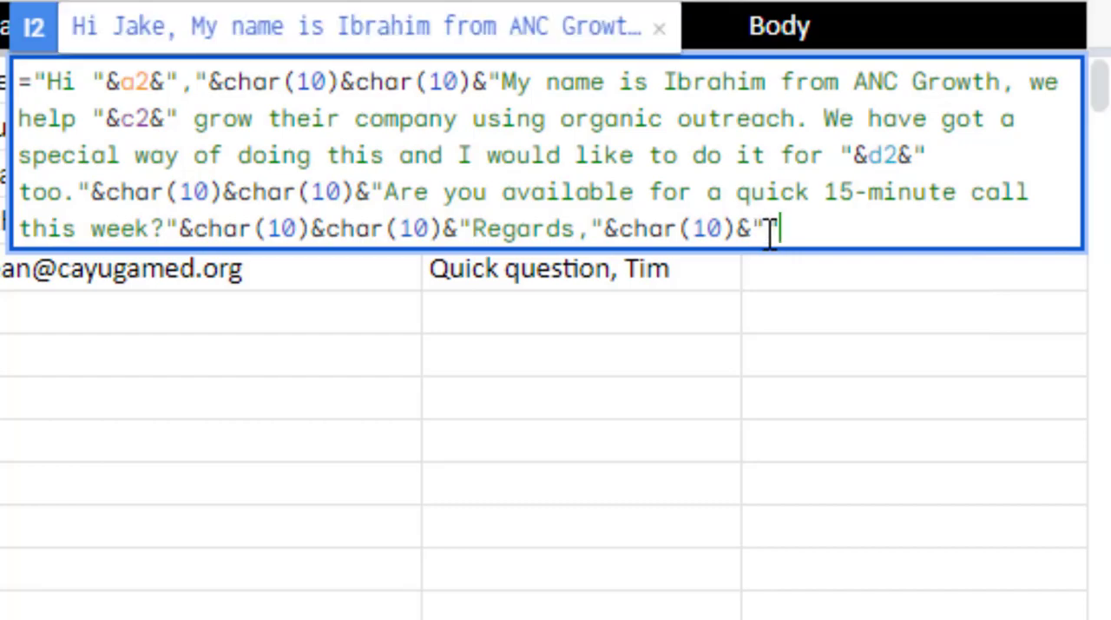
text(Ibrahim)
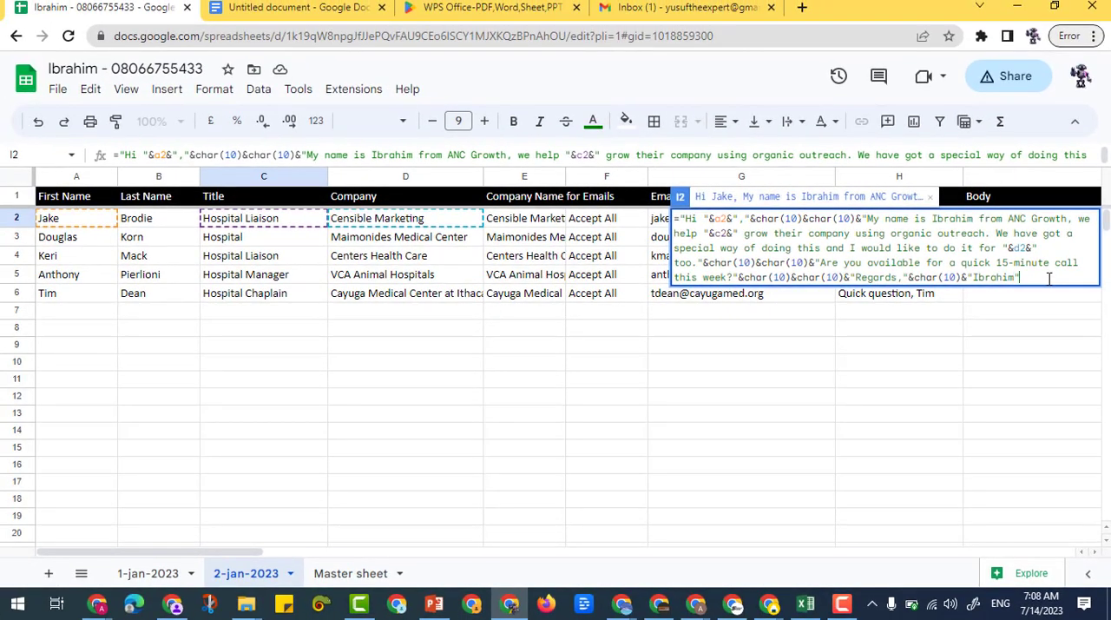
key(Return)
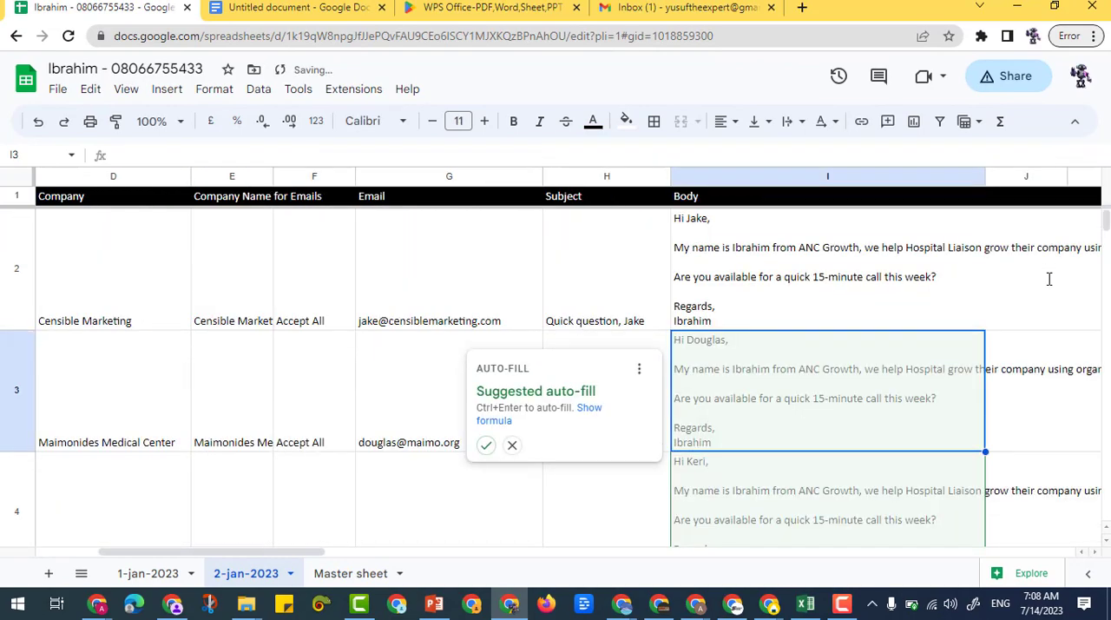
click(903, 269)
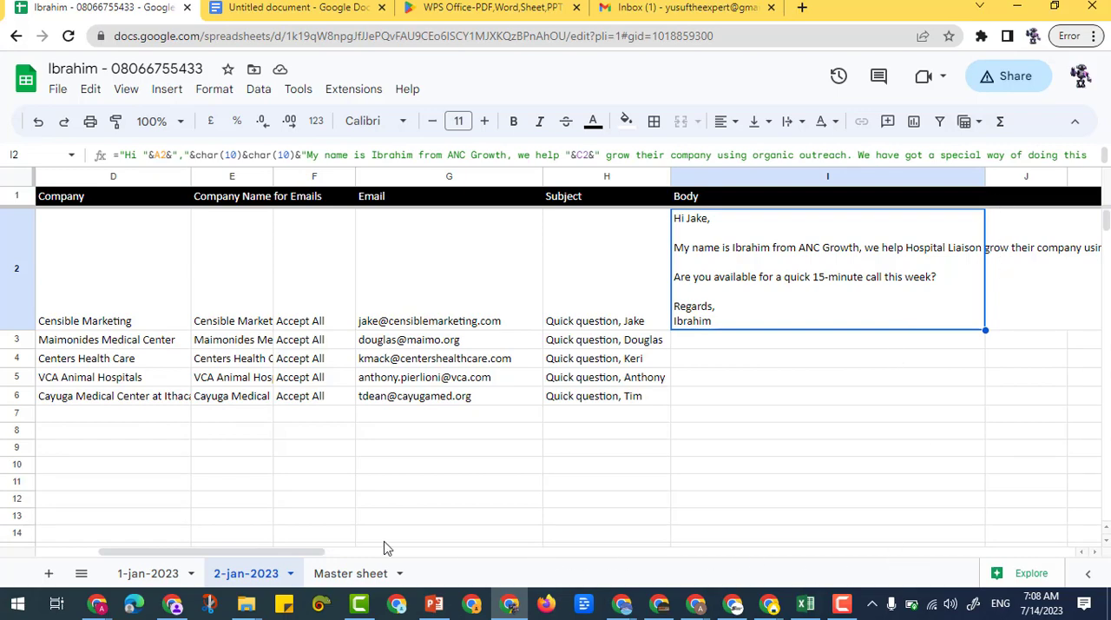
Widen the Body column I until the longest line of the I2 message fits inside the cell
drag(340, 559, 389, 562)
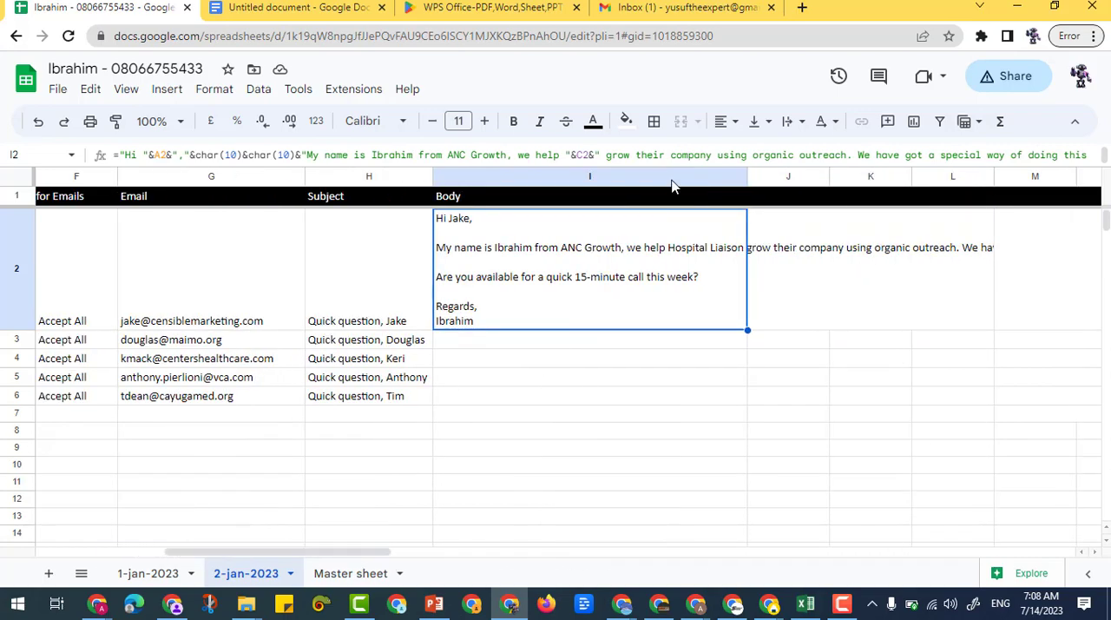
drag(746, 176, 1066, 178)
drag(350, 556, 369, 564)
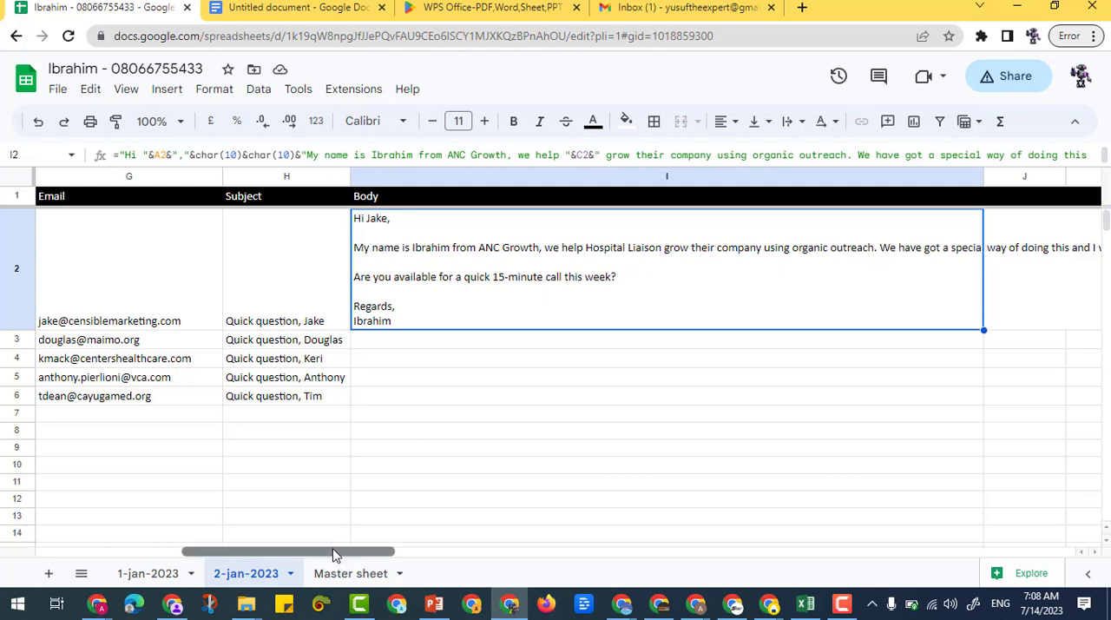
drag(337, 556, 415, 560)
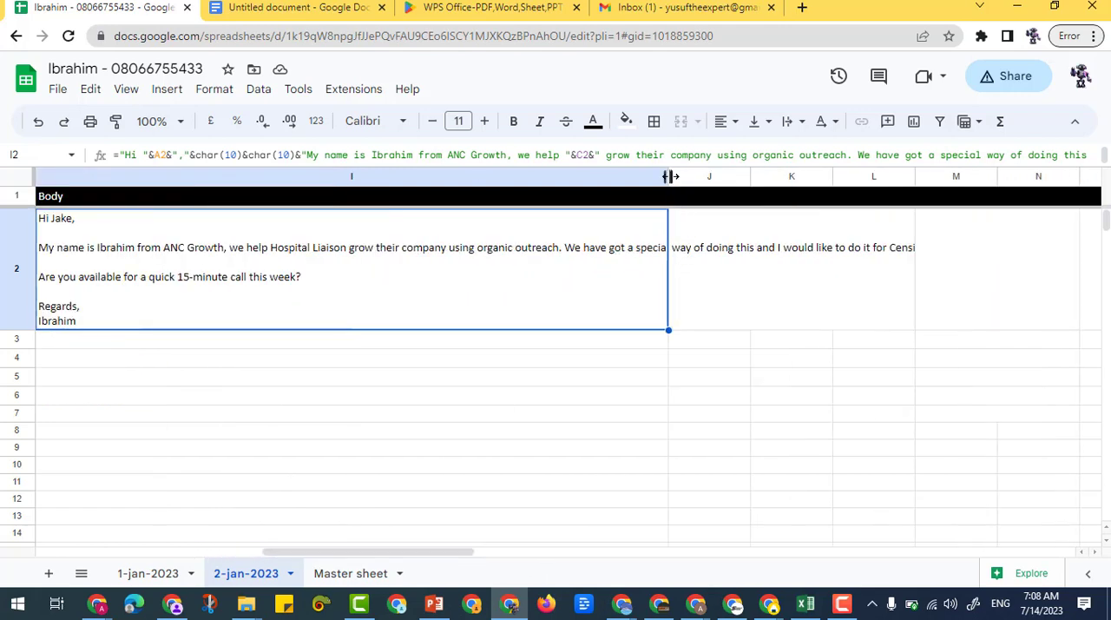
drag(668, 178, 964, 202)
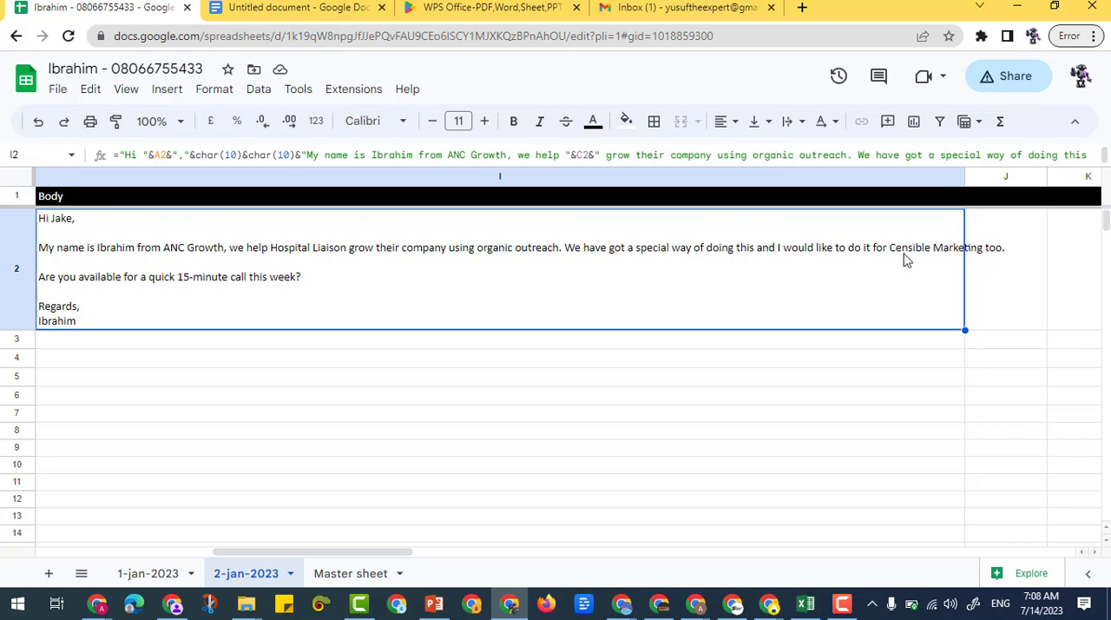
drag(963, 176, 1025, 257)
drag(387, 555, 340, 555)
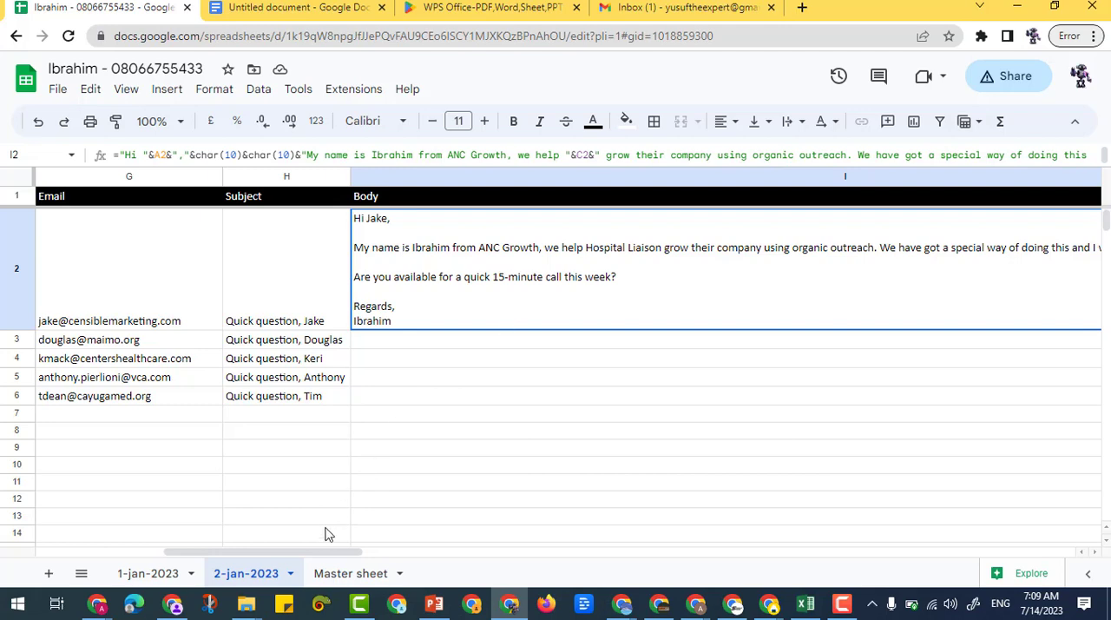
drag(329, 549, 437, 554)
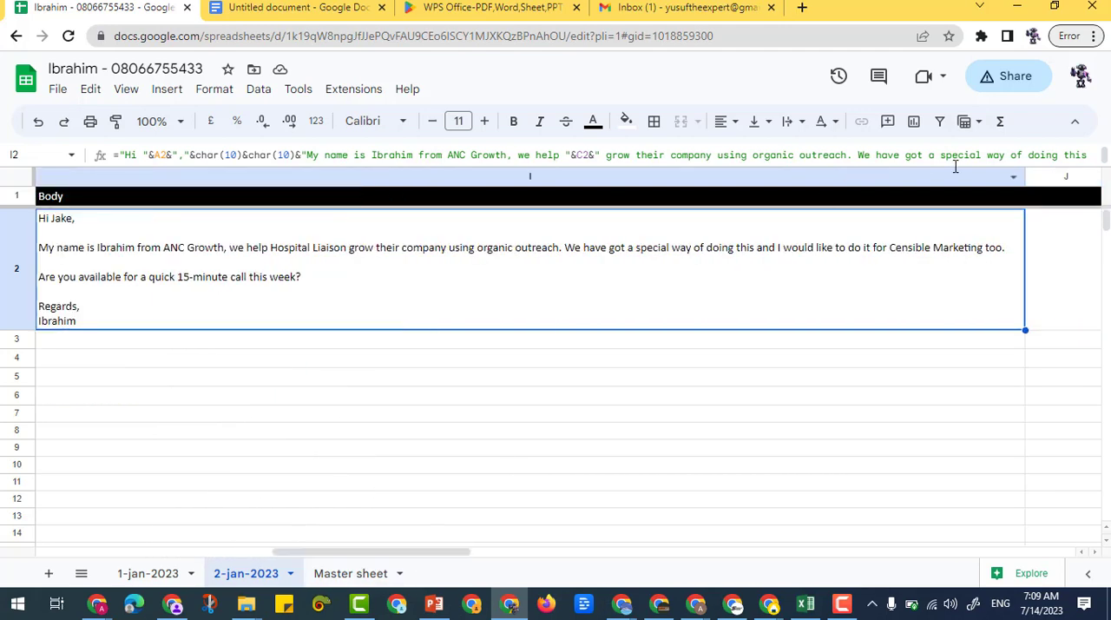
Narrow the Body column I and fill the I2 formula down through I6
drag(1024, 176, 195, 223)
drag(250, 560, 218, 561)
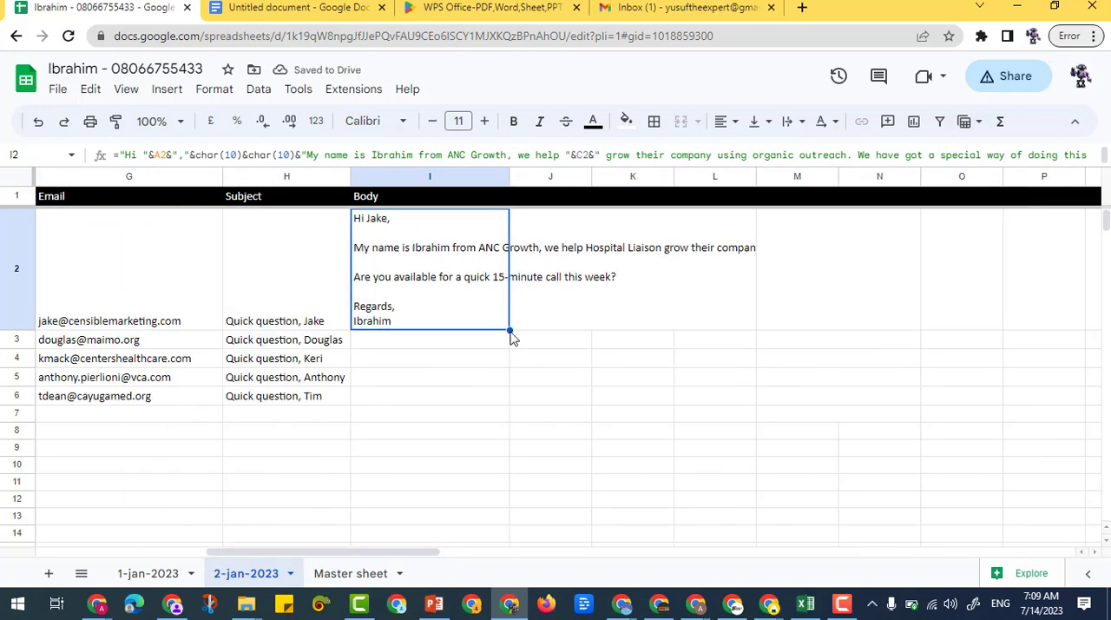
drag(510, 329, 499, 396)
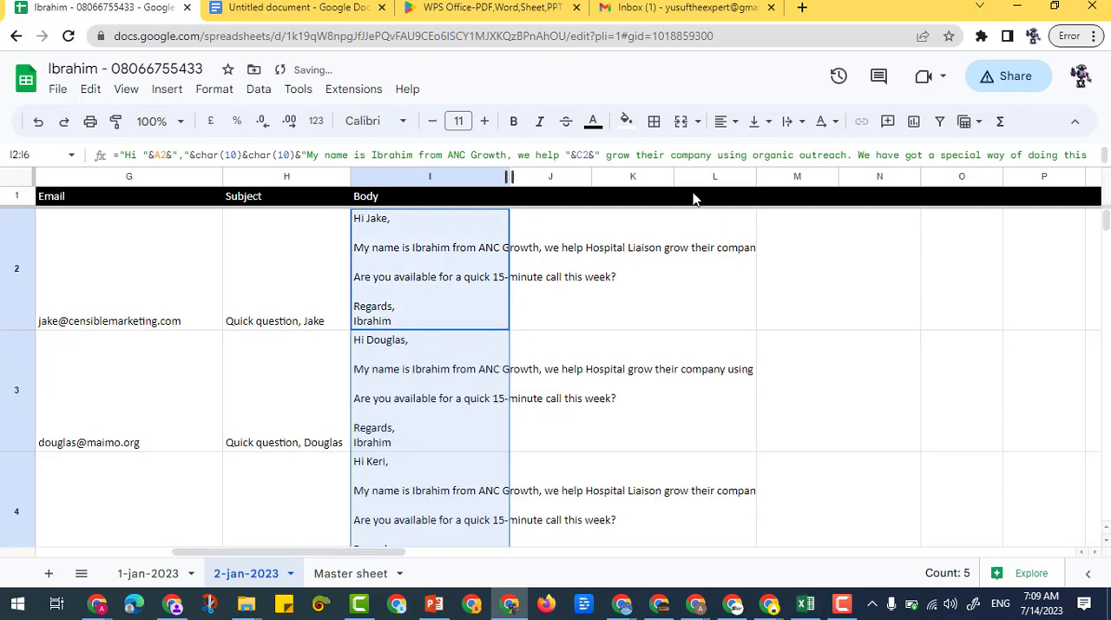
Widen column I to view the filled messages and reduce it to a moderate width ending partway through their second line
drag(693, 199, 918, 228)
click(432, 392)
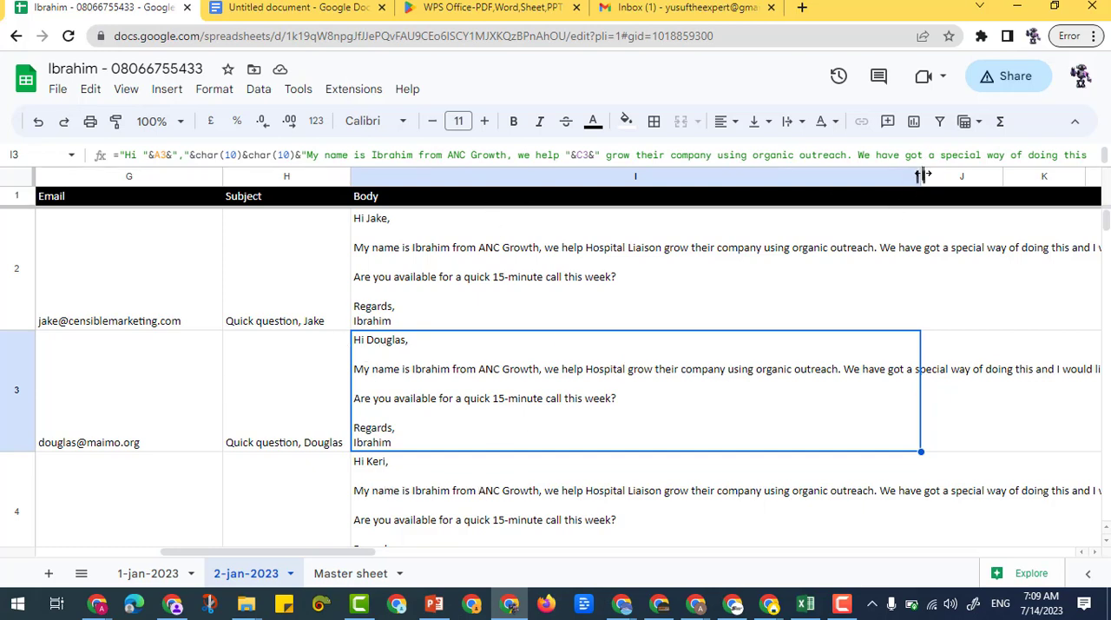
drag(921, 174, 580, 222)
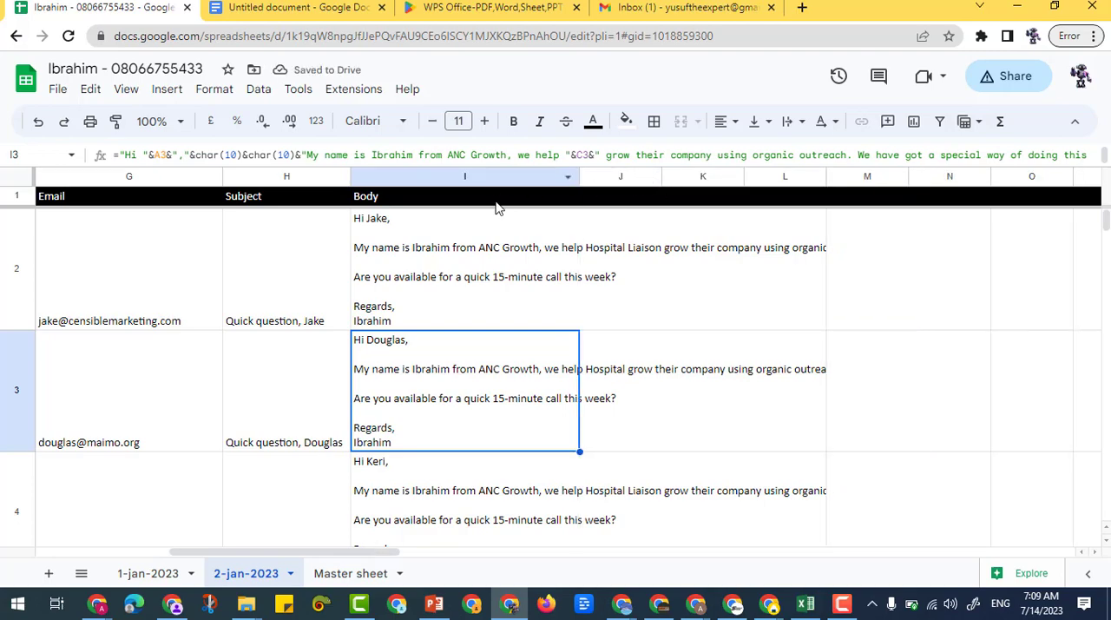
Examine the formulas in I2 and I3 to compare their row references, leaving both unedited
double_click(478, 274)
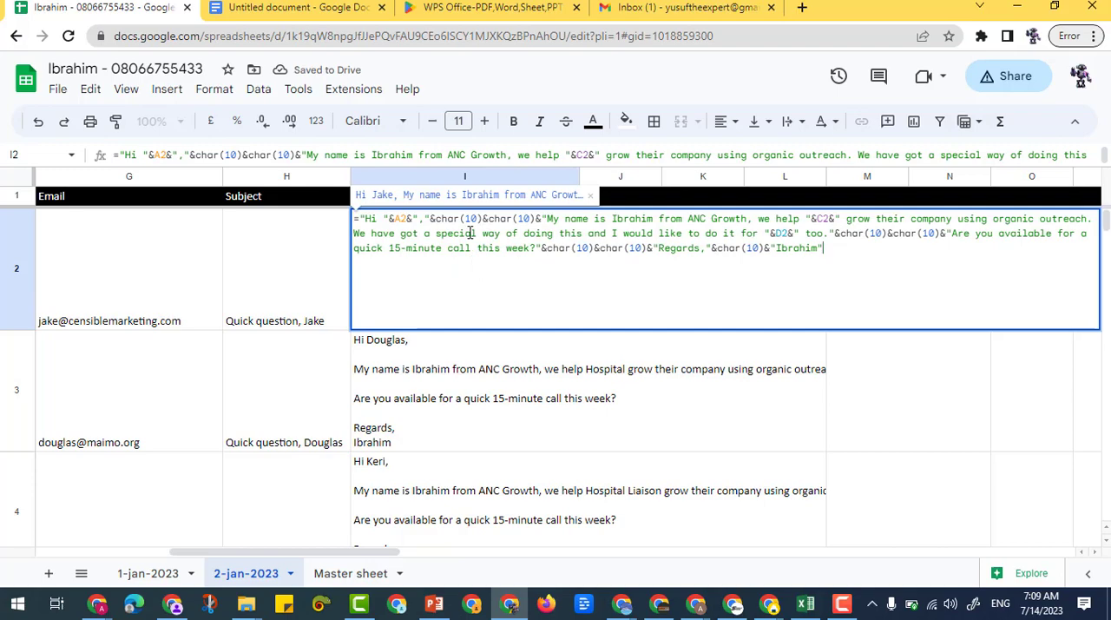
double_click(482, 408)
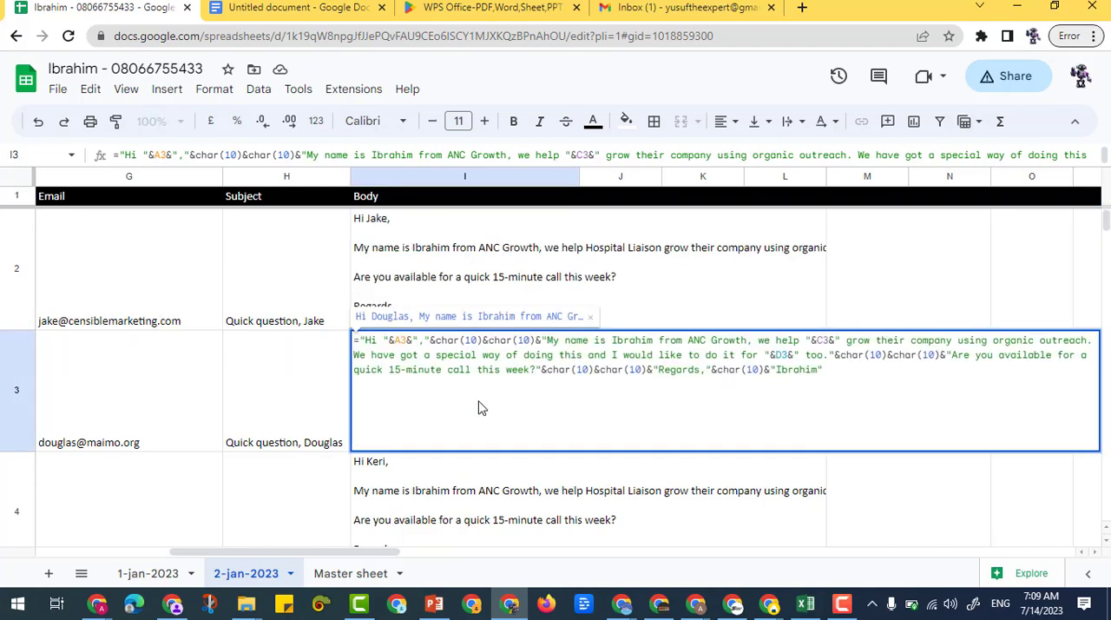
click(325, 286)
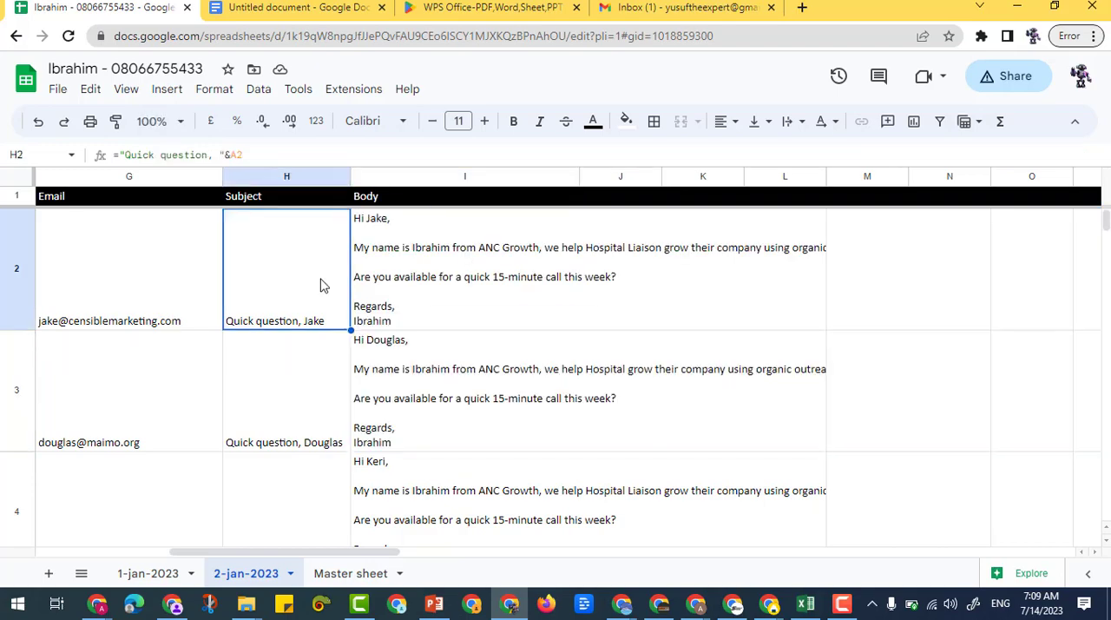
Copy the whole Body column I and paste only its values into column J
click(428, 177)
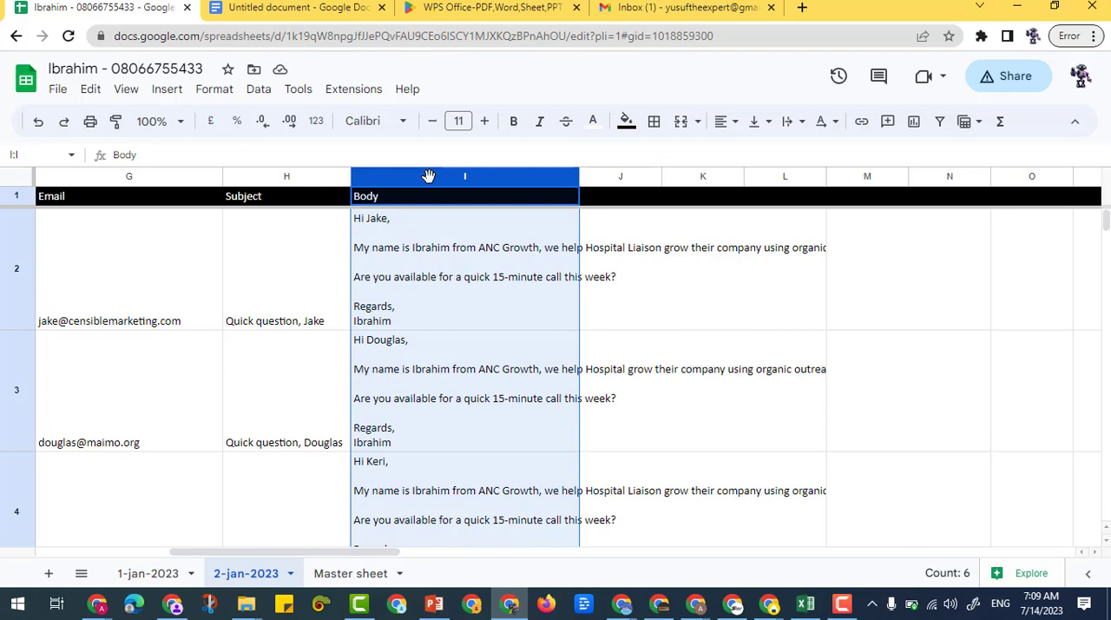
right_click(428, 176)
click(472, 165)
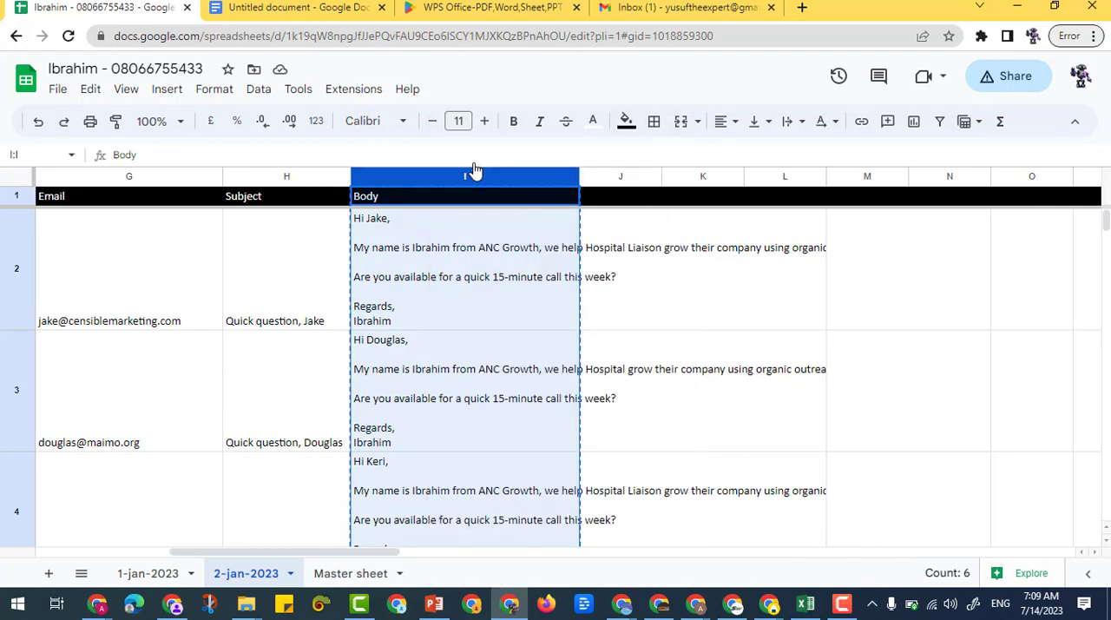
click(602, 177)
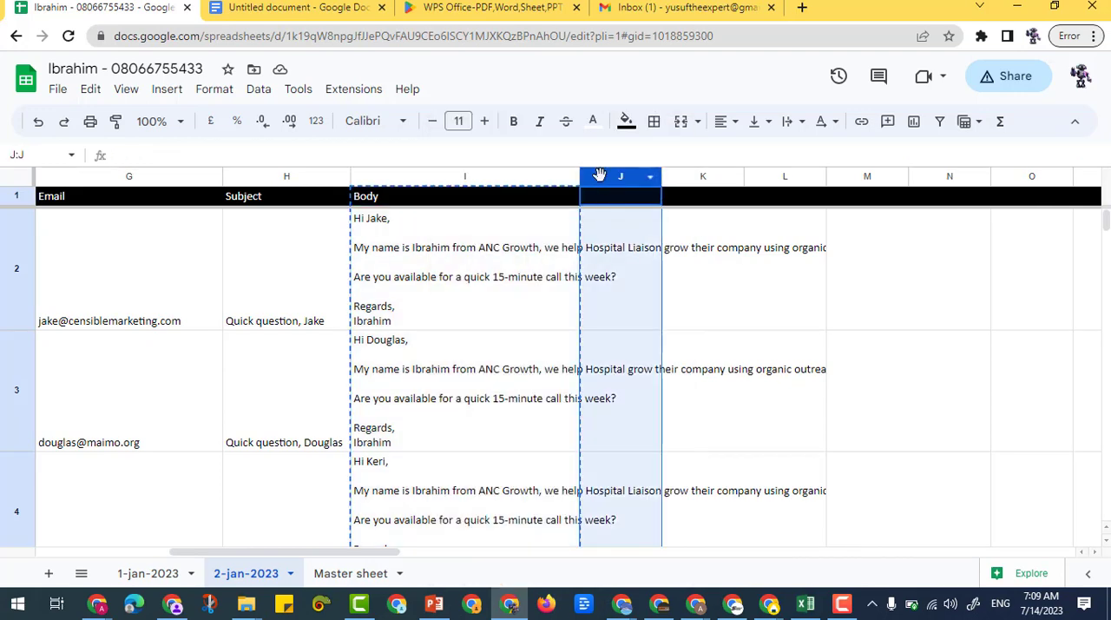
right_click(599, 176)
mouse_move(679, 217)
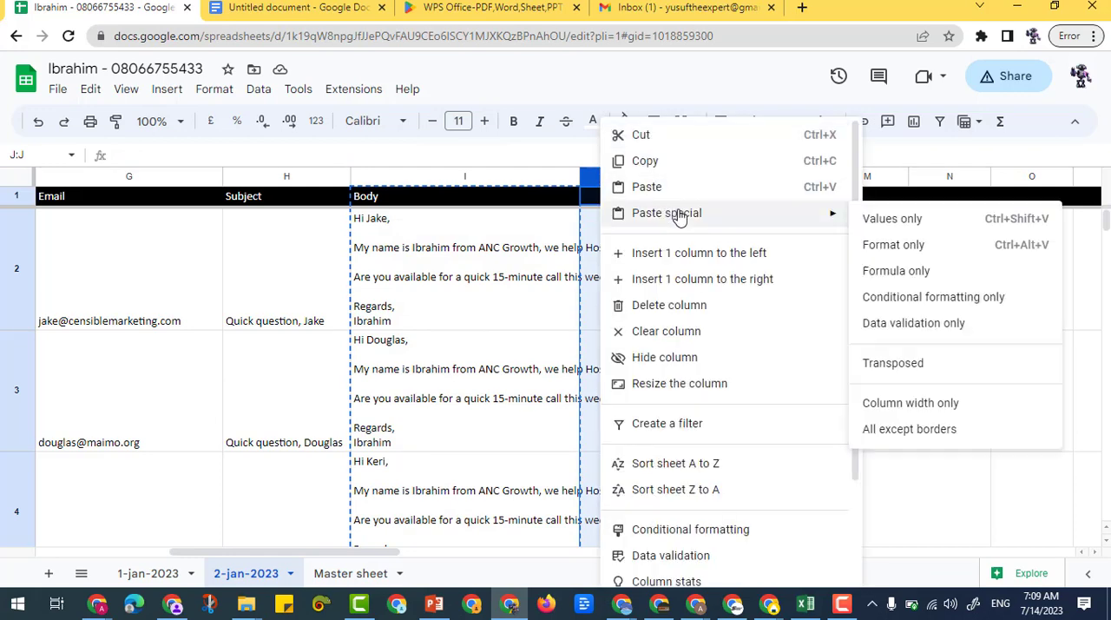
click(891, 220)
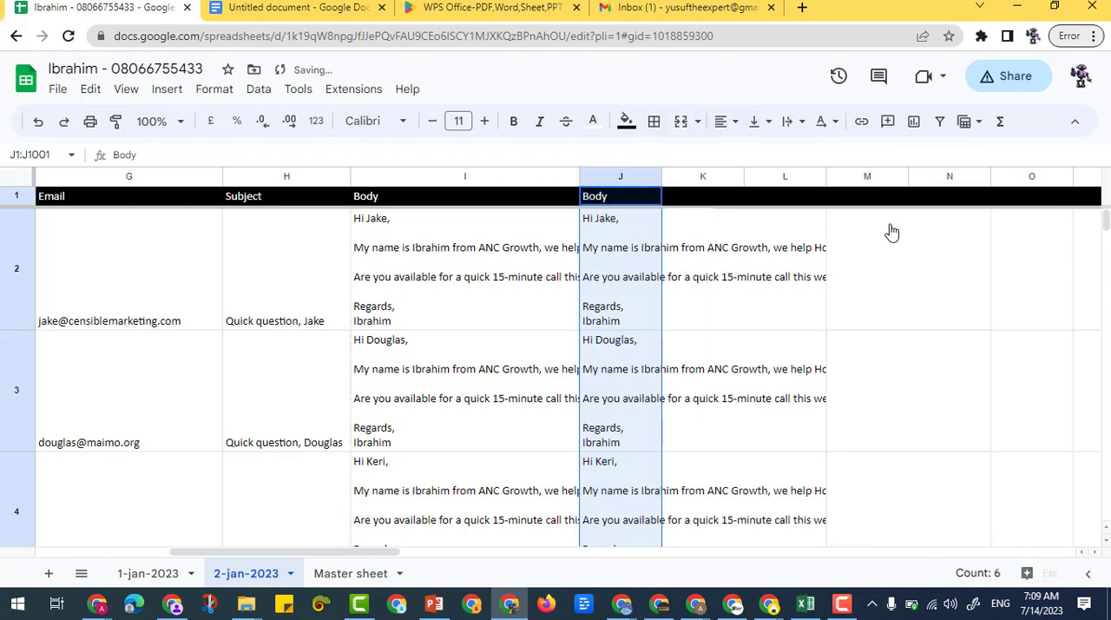
Compare the pasted content of J2 with the formula in I2 by opening both cells
click(632, 250)
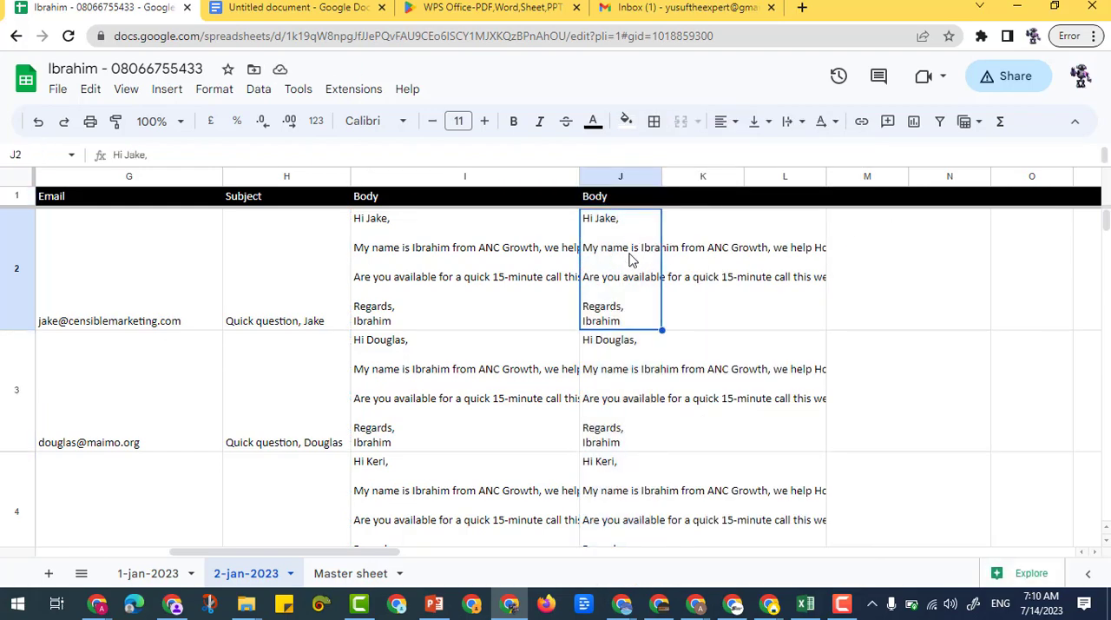
double_click(631, 259)
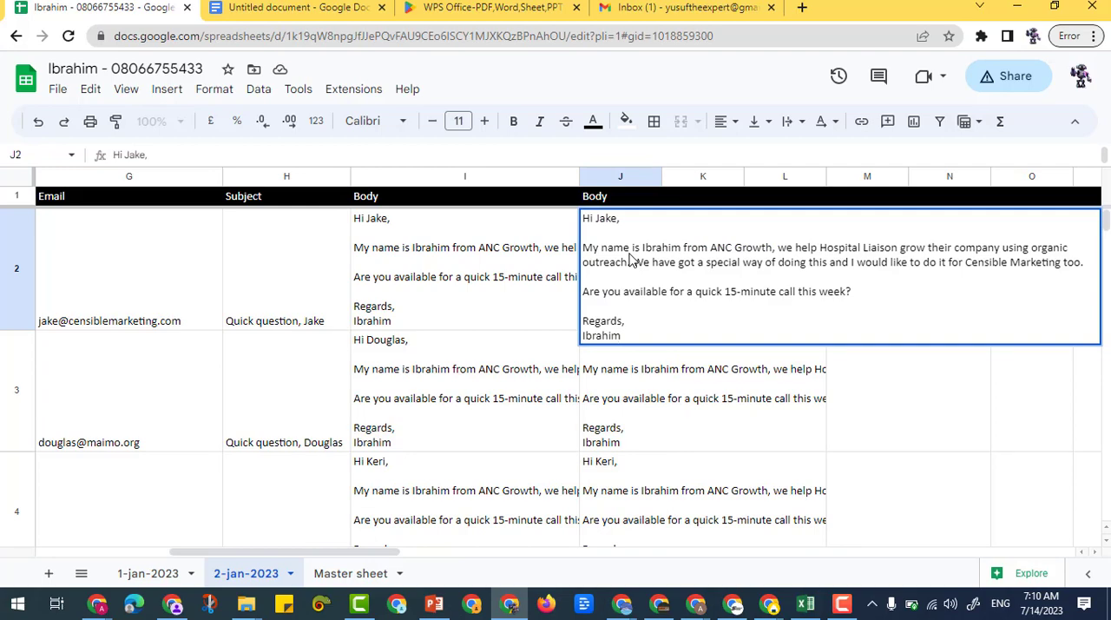
drag(635, 330, 584, 232)
click(425, 257)
double_click(431, 260)
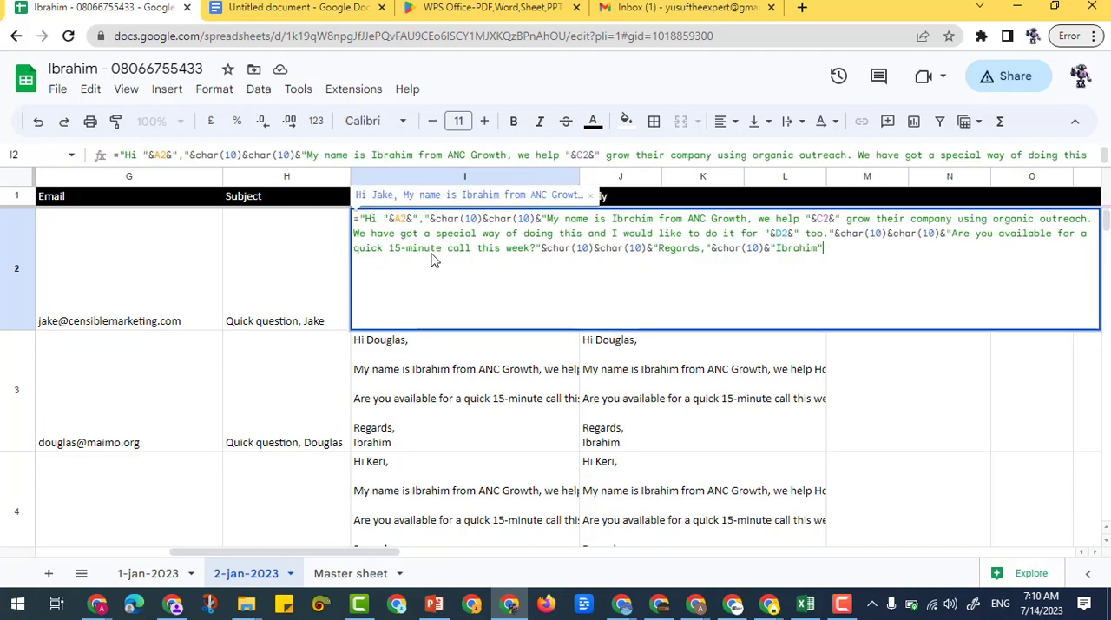
click(642, 177)
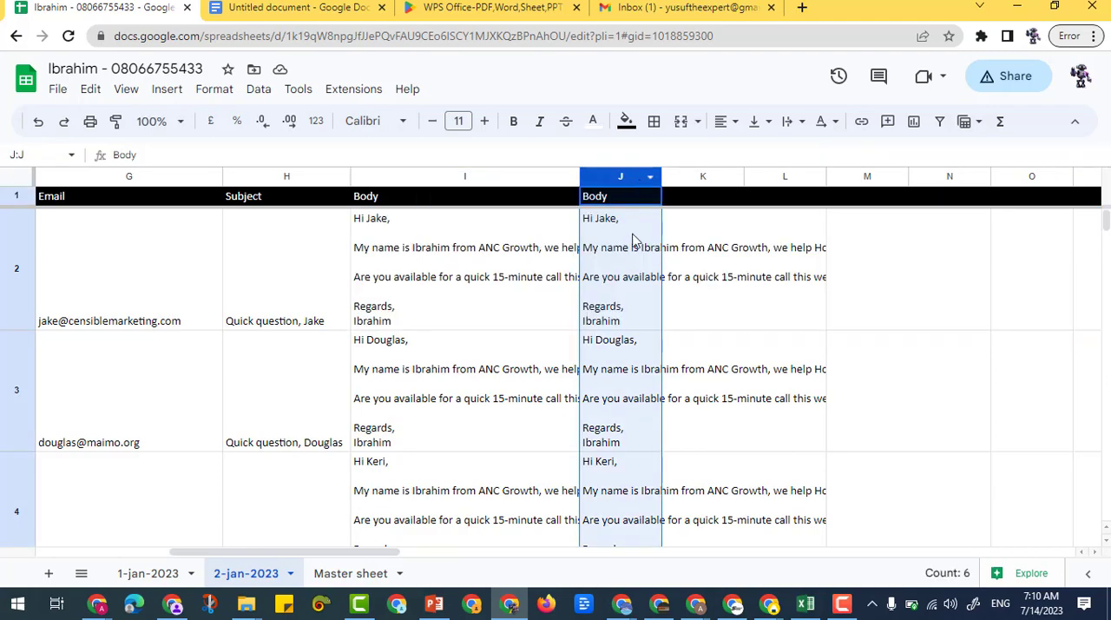
double_click(628, 274)
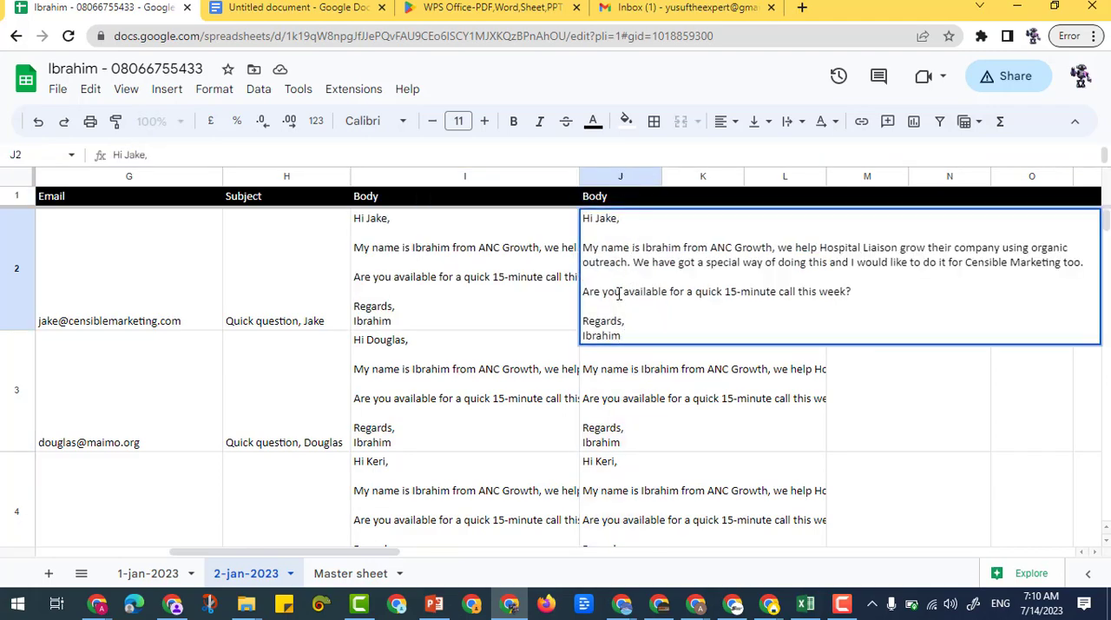
Examine the full message text in J2 by highlighting it, and check it against the formula in I2
click(474, 181)
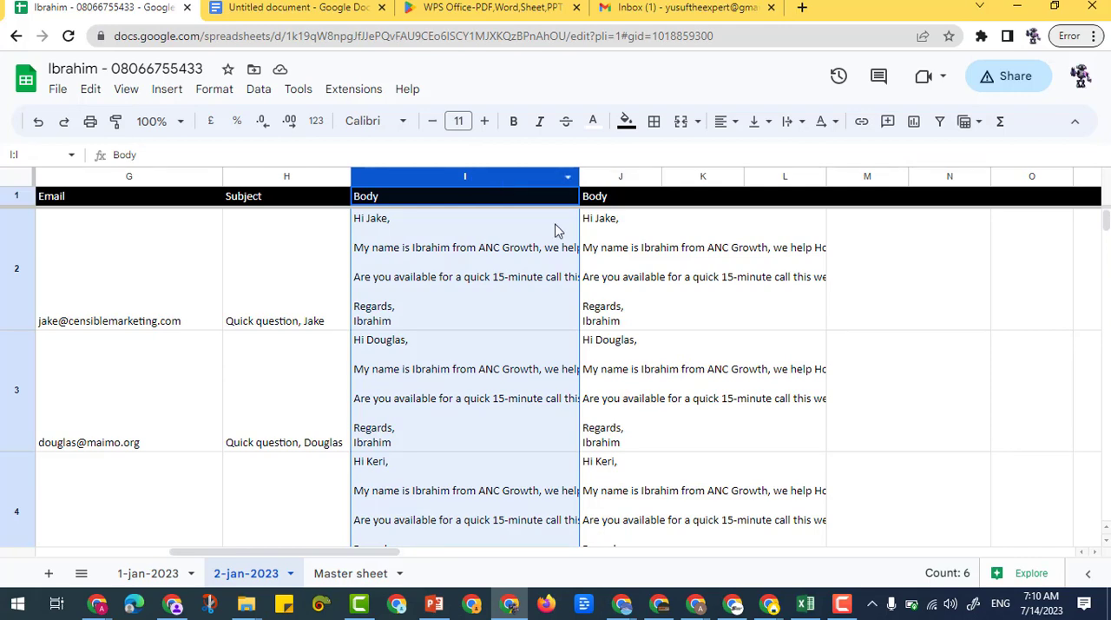
double_click(716, 269)
click(615, 298)
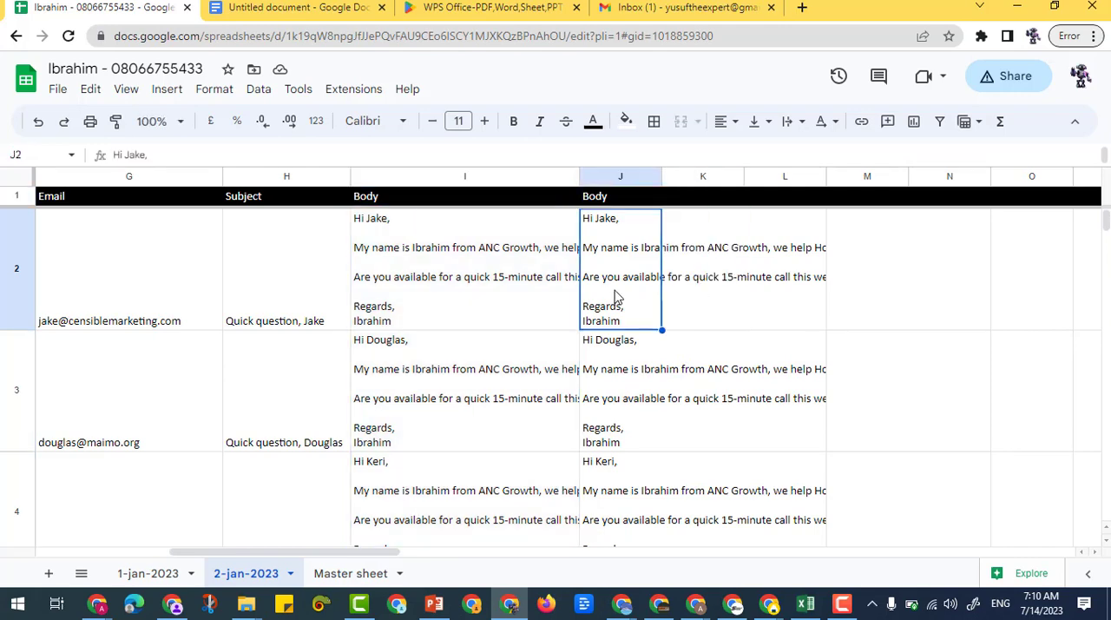
double_click(624, 300)
drag(618, 337, 596, 218)
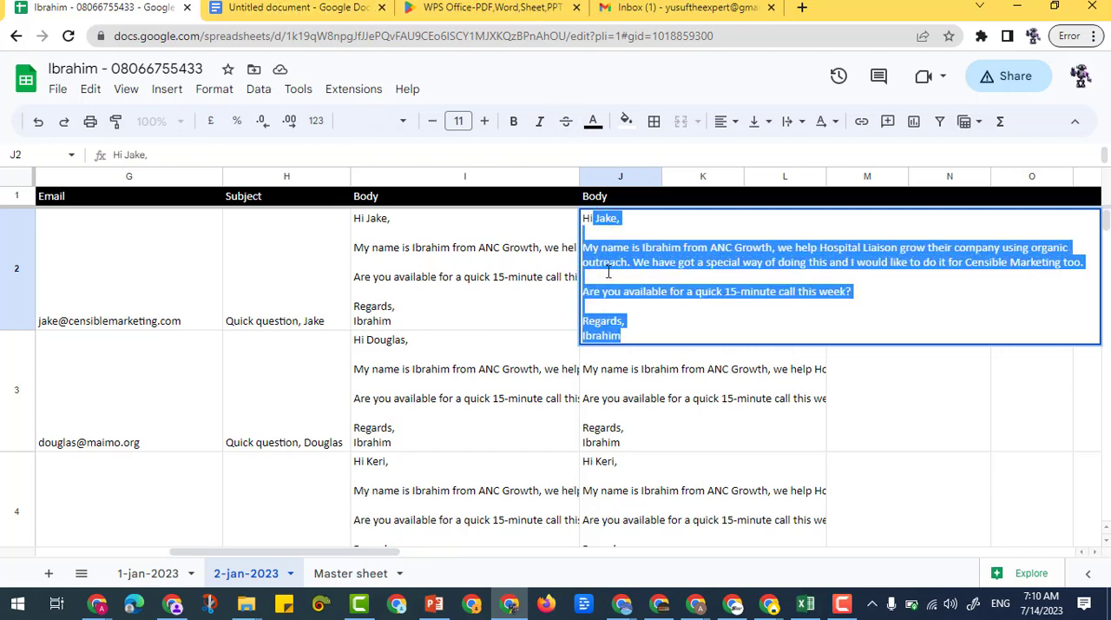
click(625, 340)
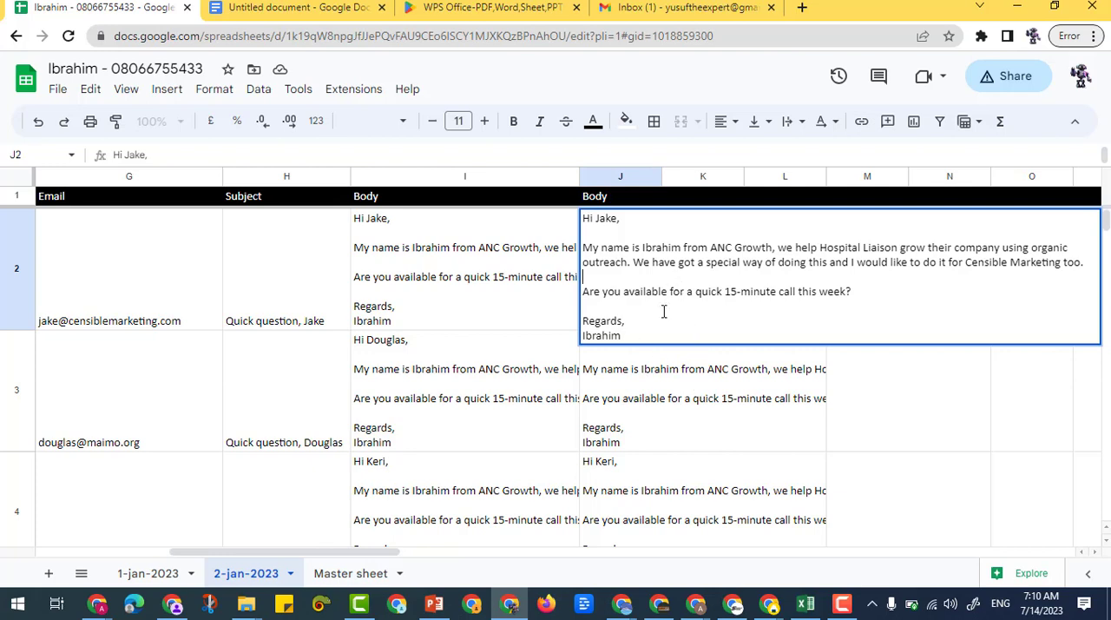
drag(616, 335, 588, 228)
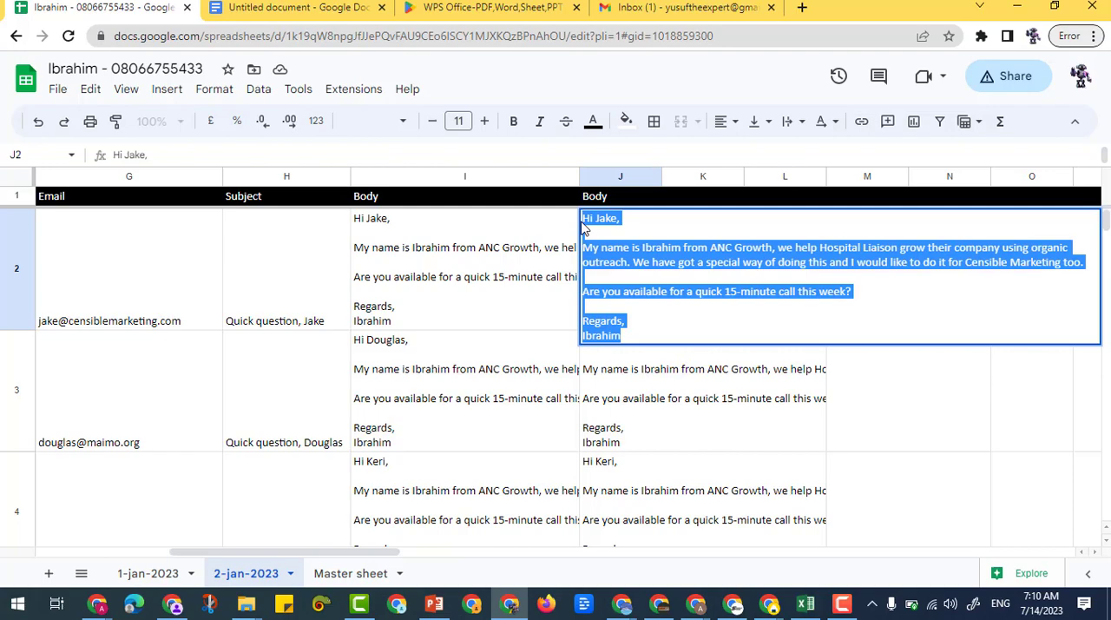
click(618, 276)
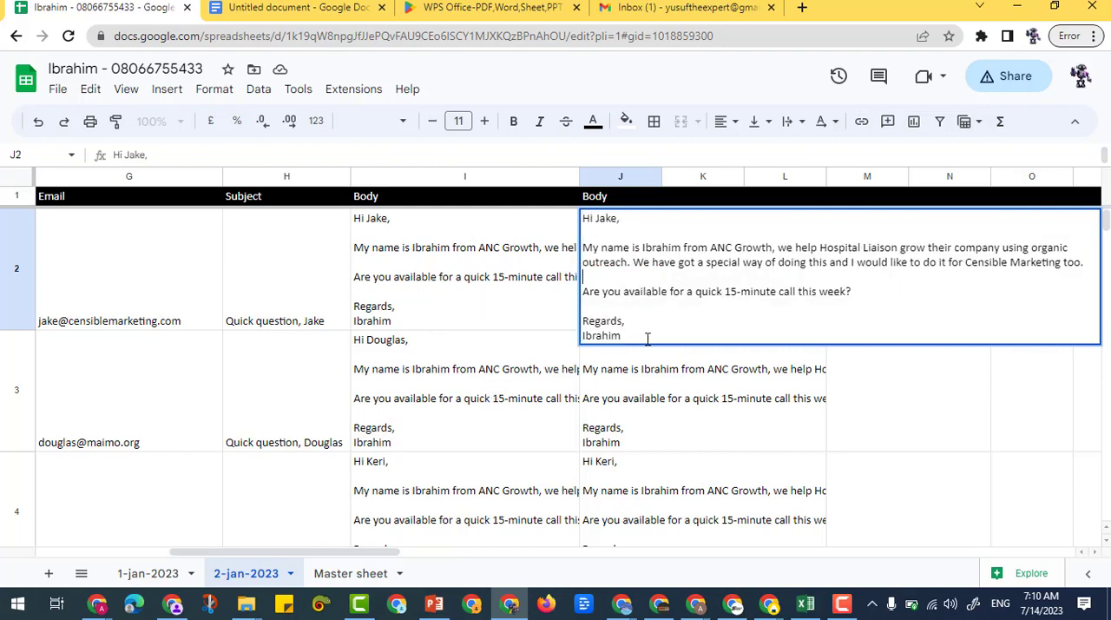
click(499, 280)
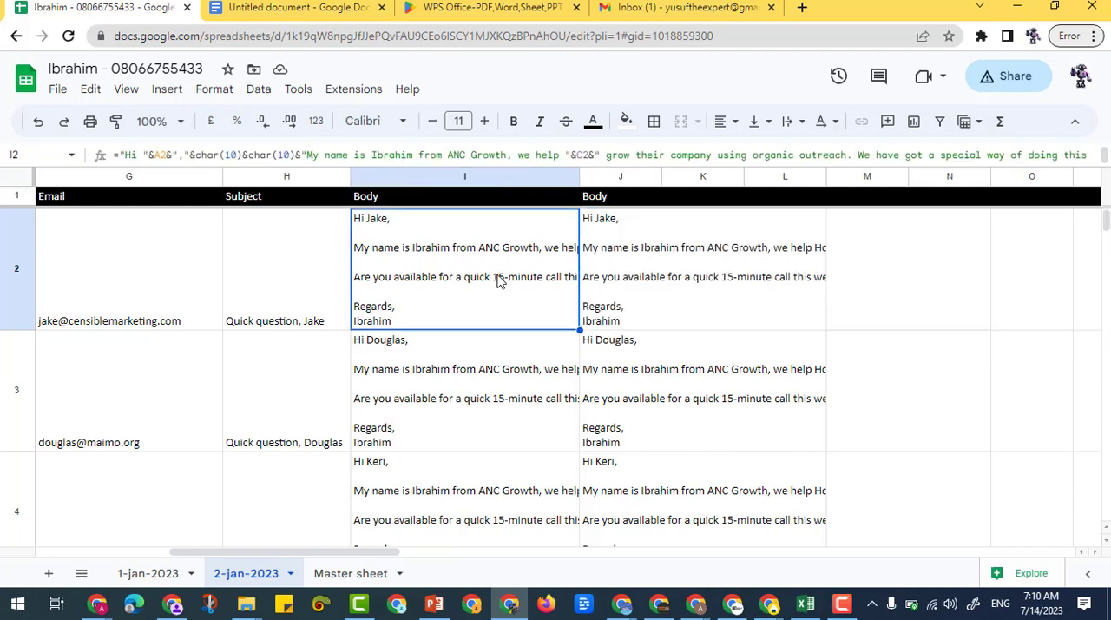
double_click(500, 281)
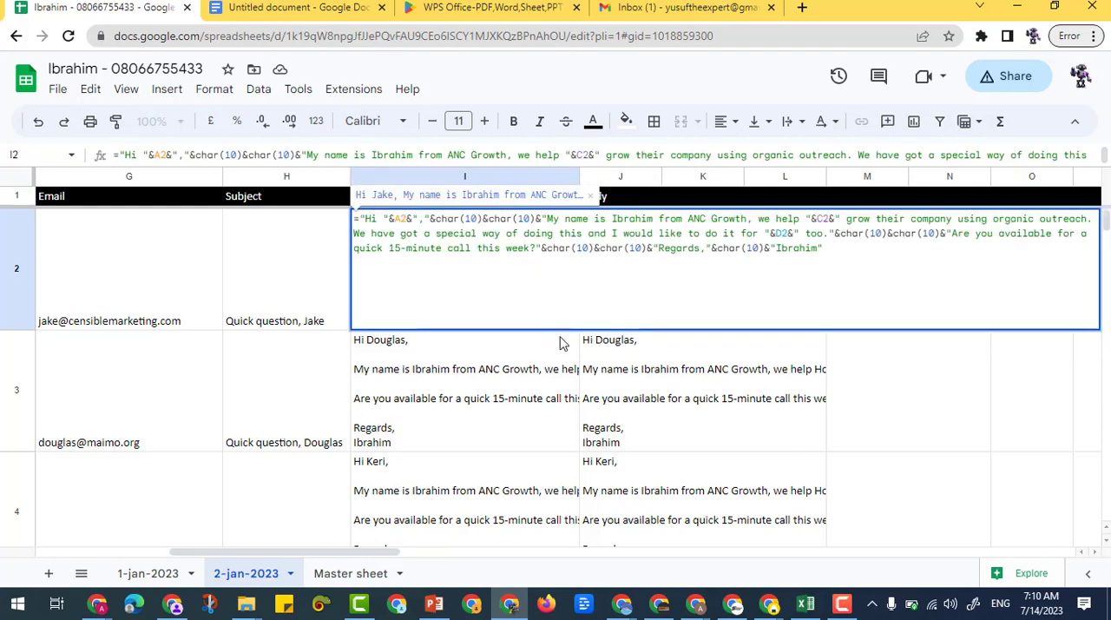
click(652, 398)
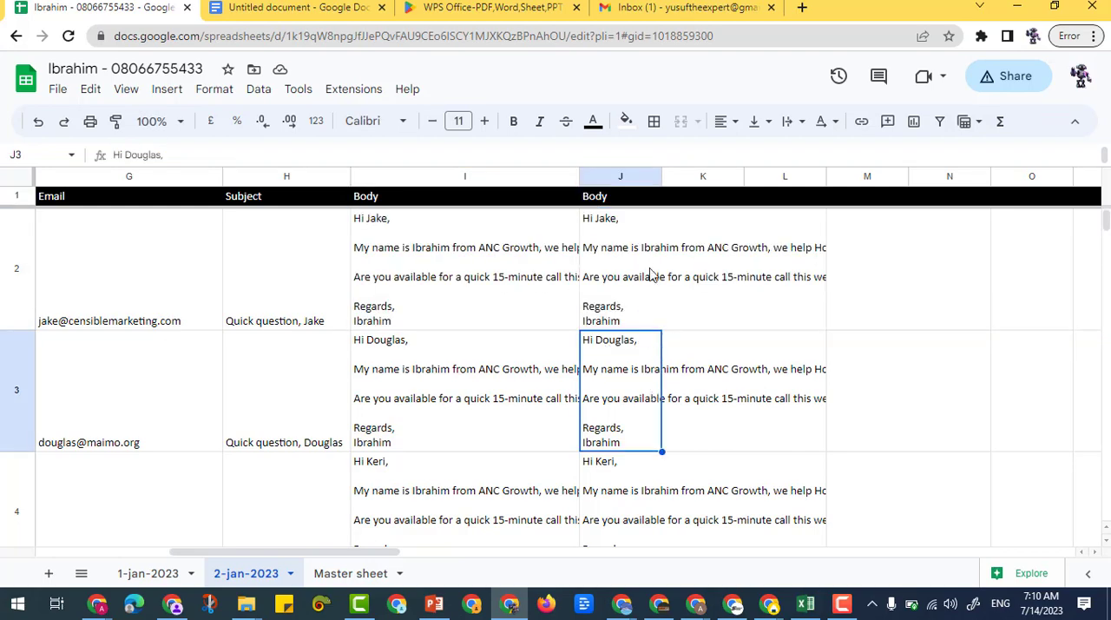
click(651, 275)
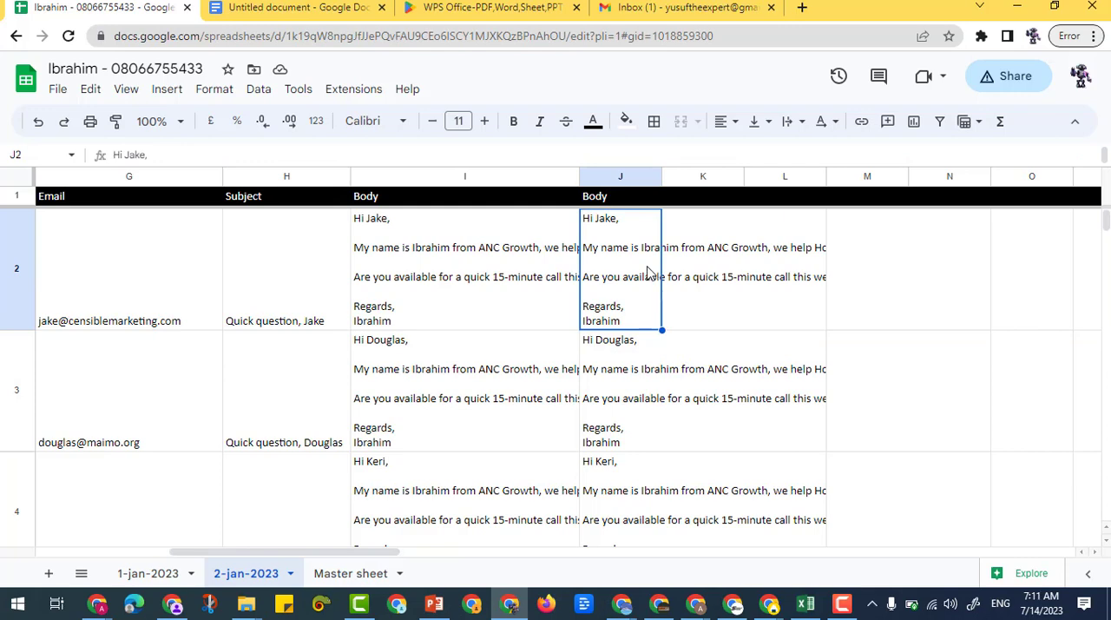